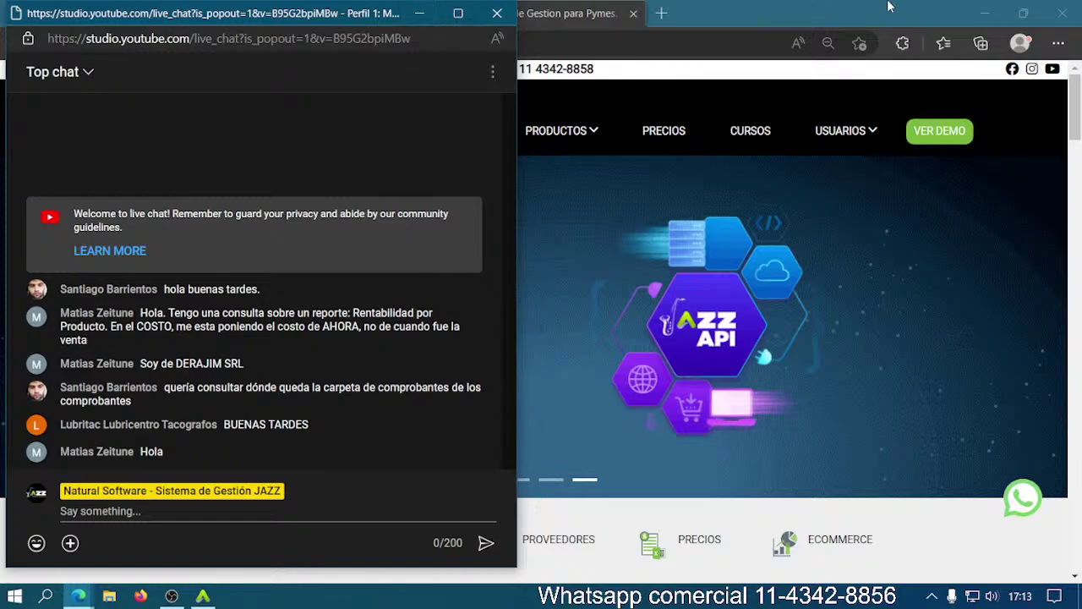
Open the Rentabilidad por Producto sales statistics report in Jazz Gestion and set it to all products for the period 01/03/23 to 03/03/23.
click(1001, 24)
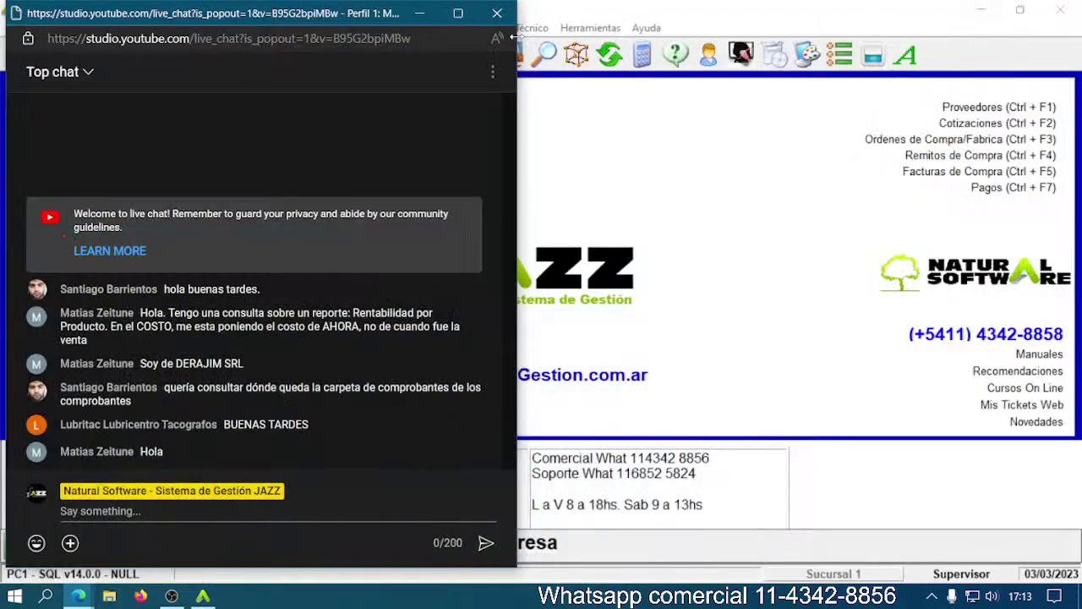
click(424, 15)
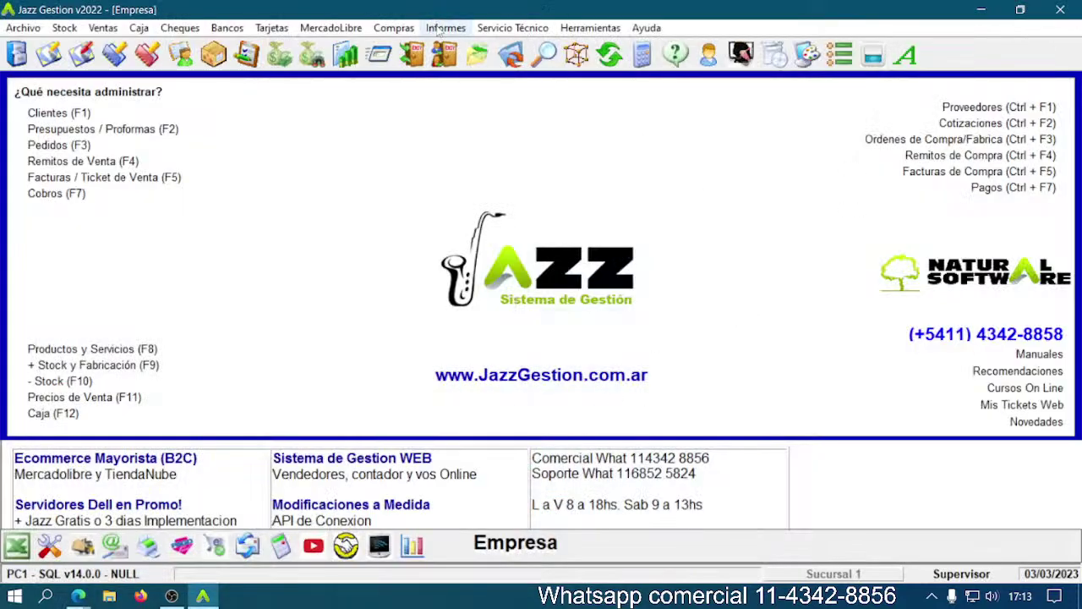
click(446, 28)
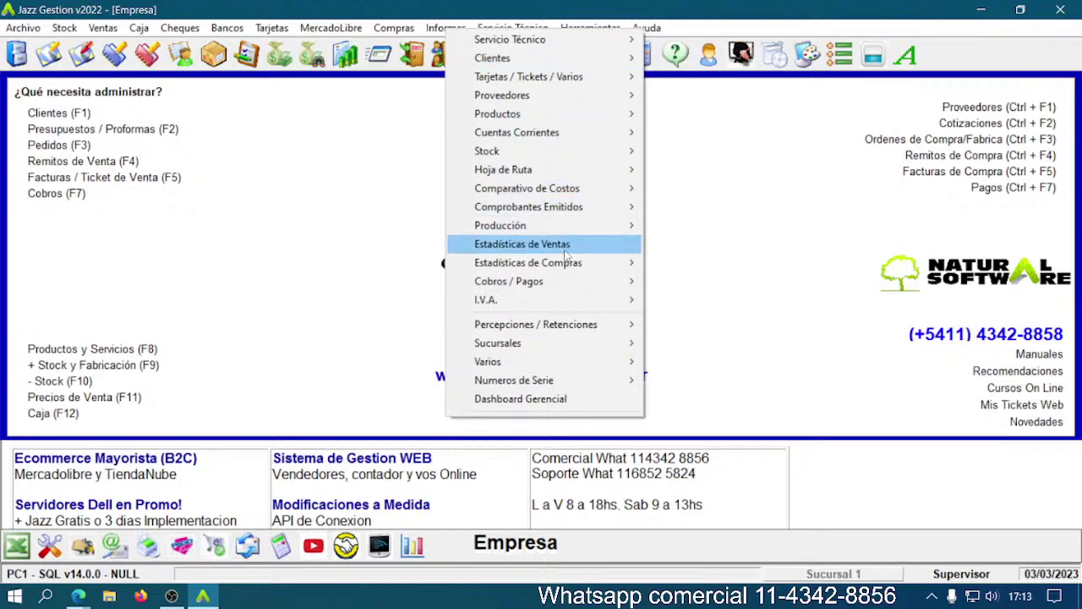
click(558, 247)
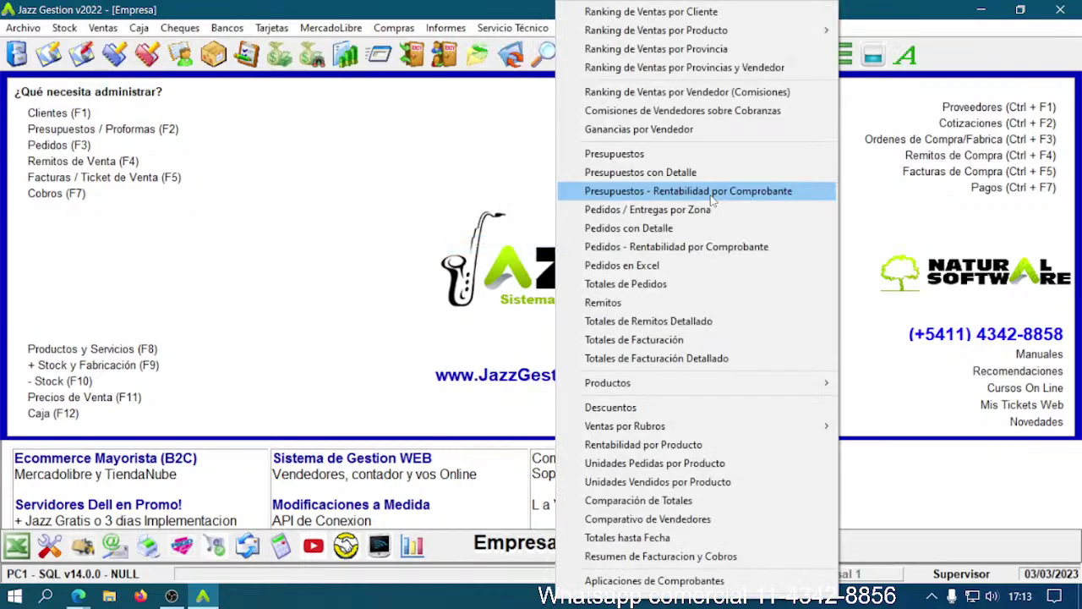
click(710, 447)
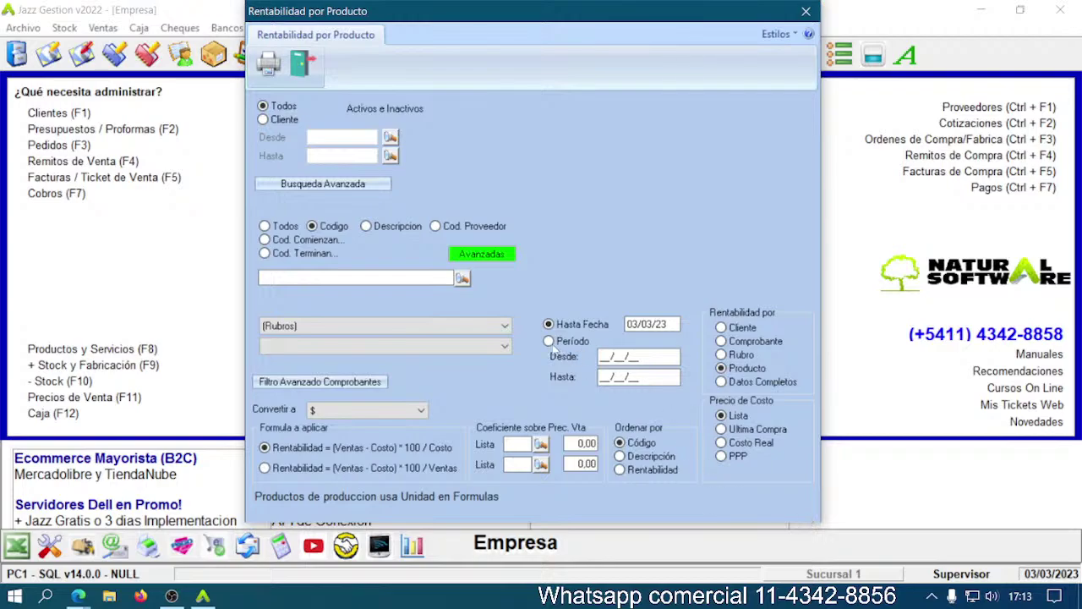
click(549, 341)
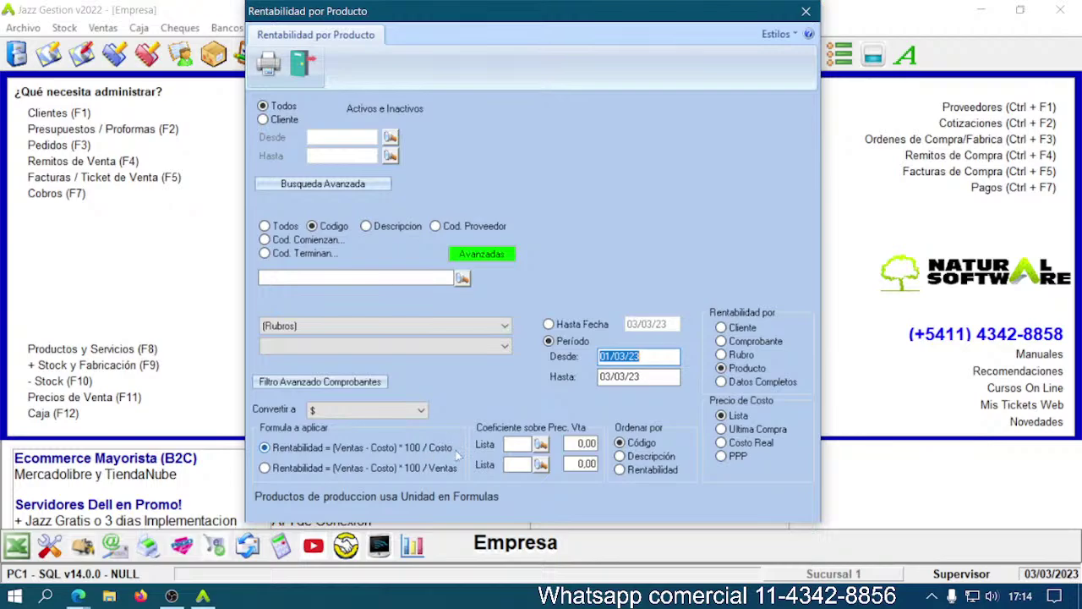
click(266, 228)
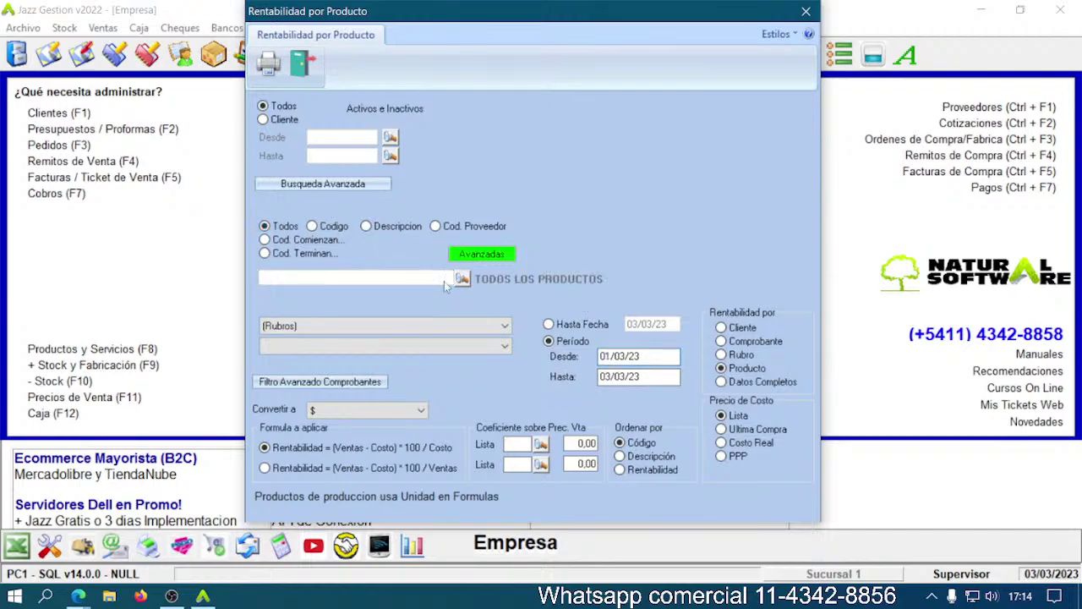
Filter the report's products by habitual supplier 0007 LA DELICIA FELIPE FORT in the advanced search, and close the report.
click(512, 257)
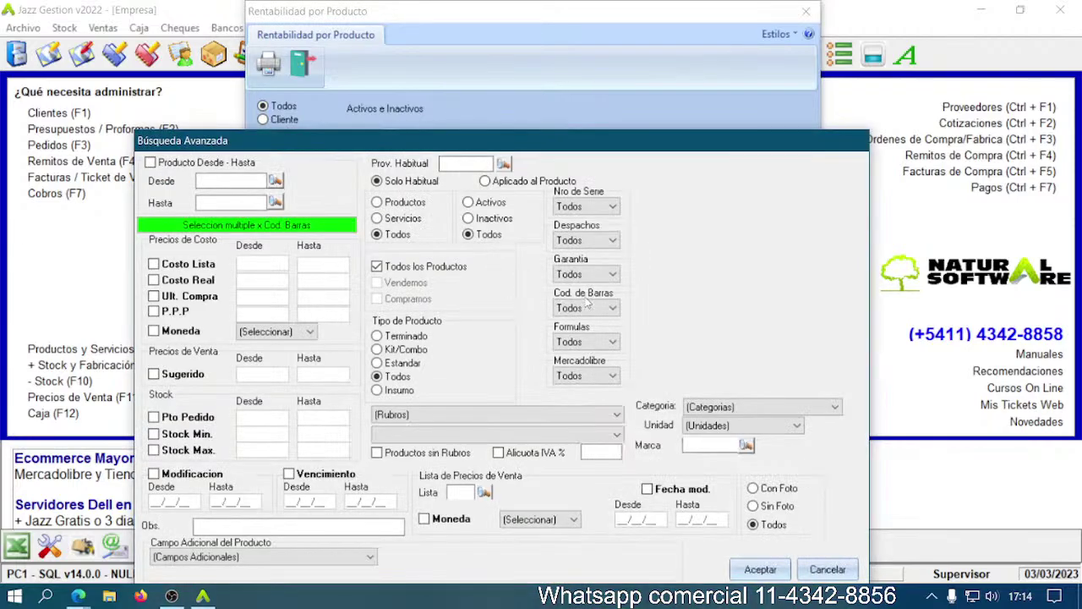
click(504, 164)
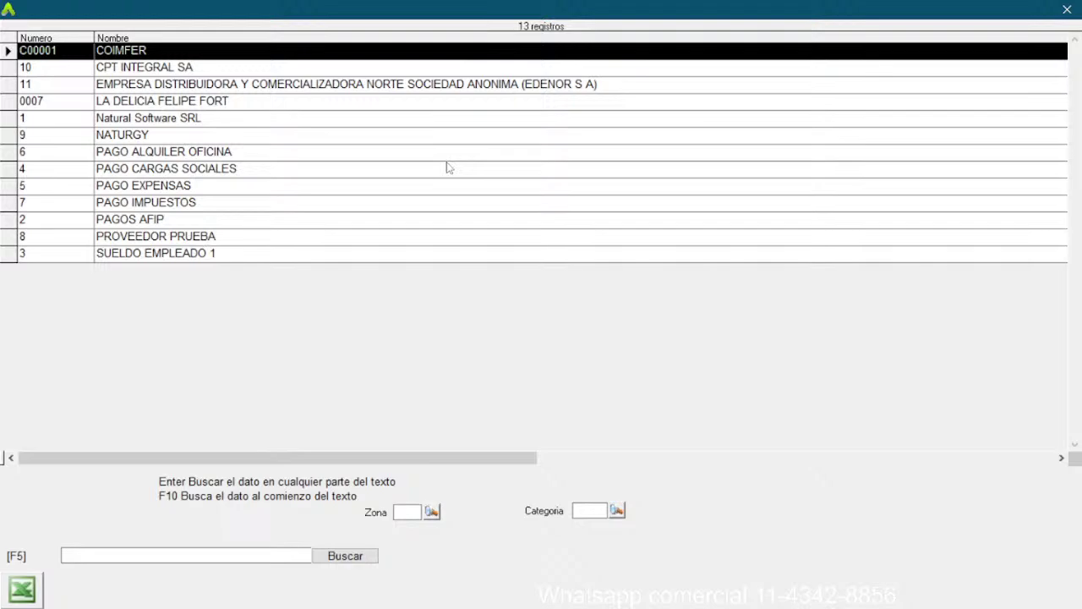
double_click(169, 102)
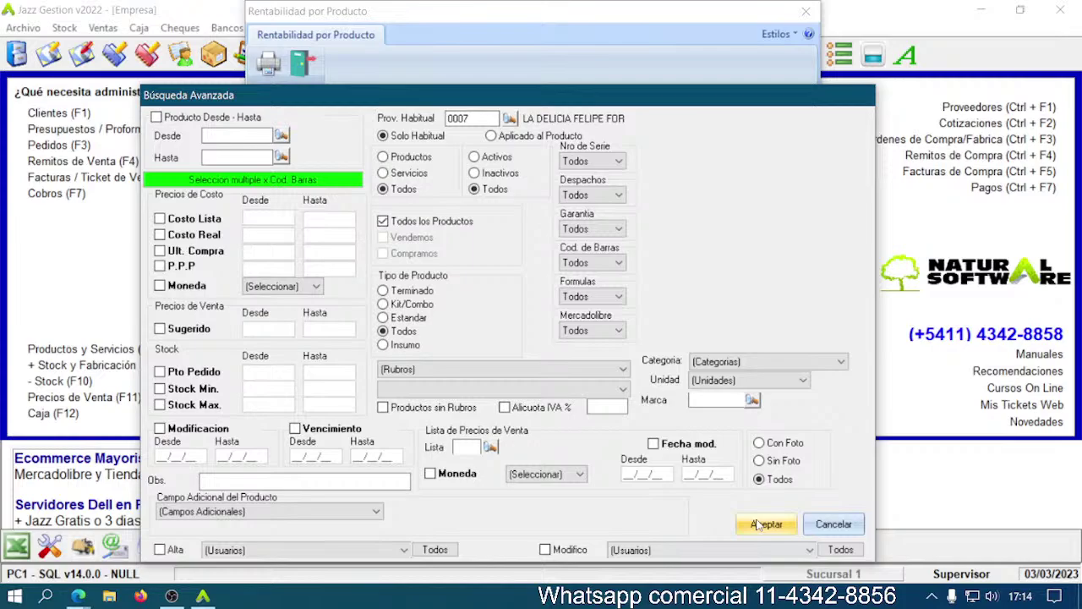
click(764, 519)
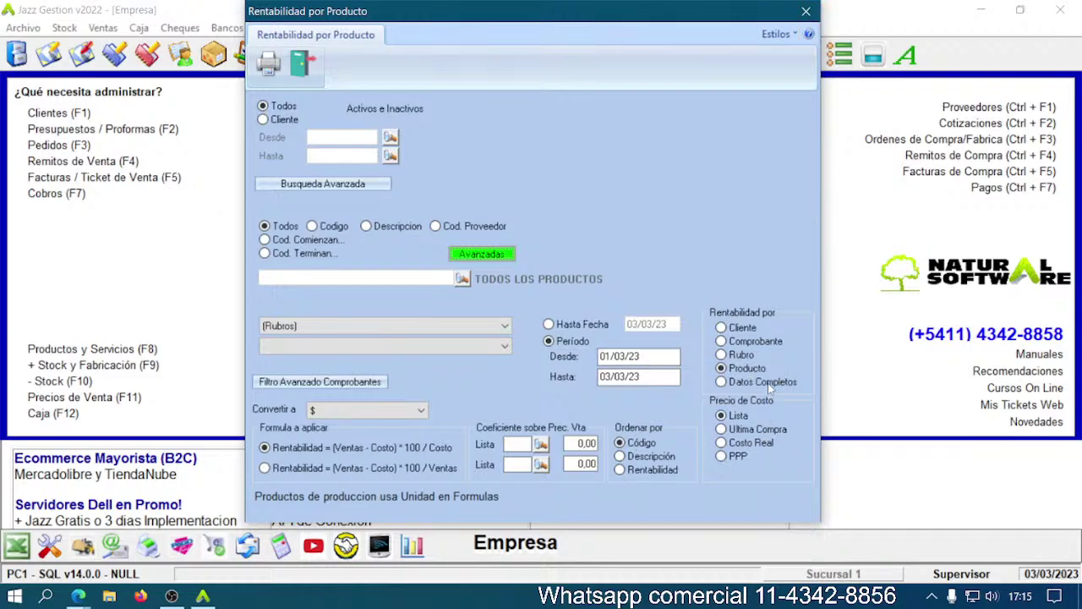
click(806, 12)
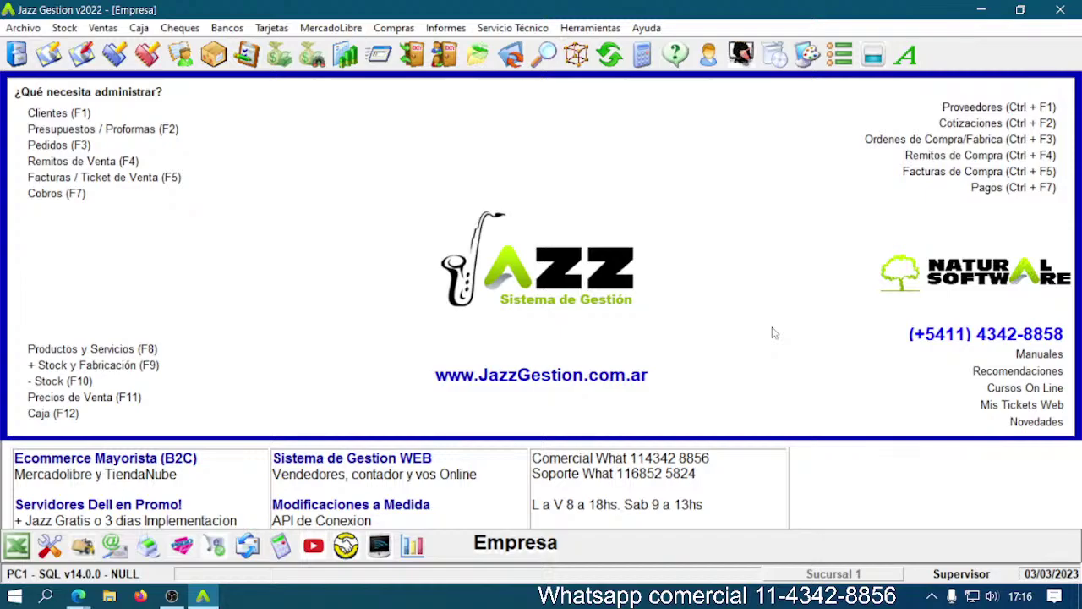
Check the live stream in OBS and YouTube Studio, and bring up the popped-out live chat in Edge.
click(168, 597)
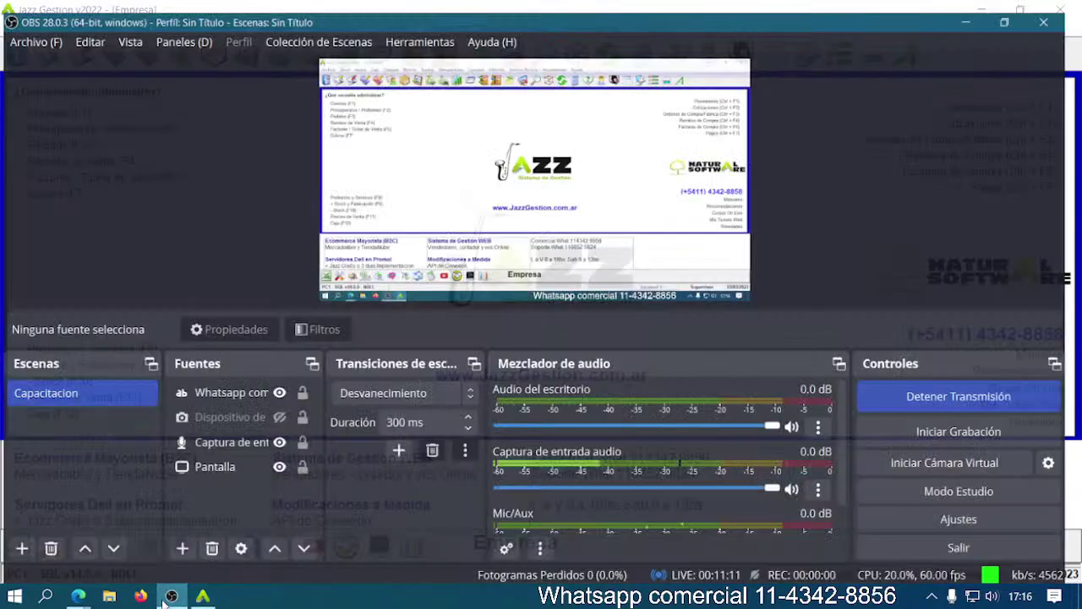
click(167, 597)
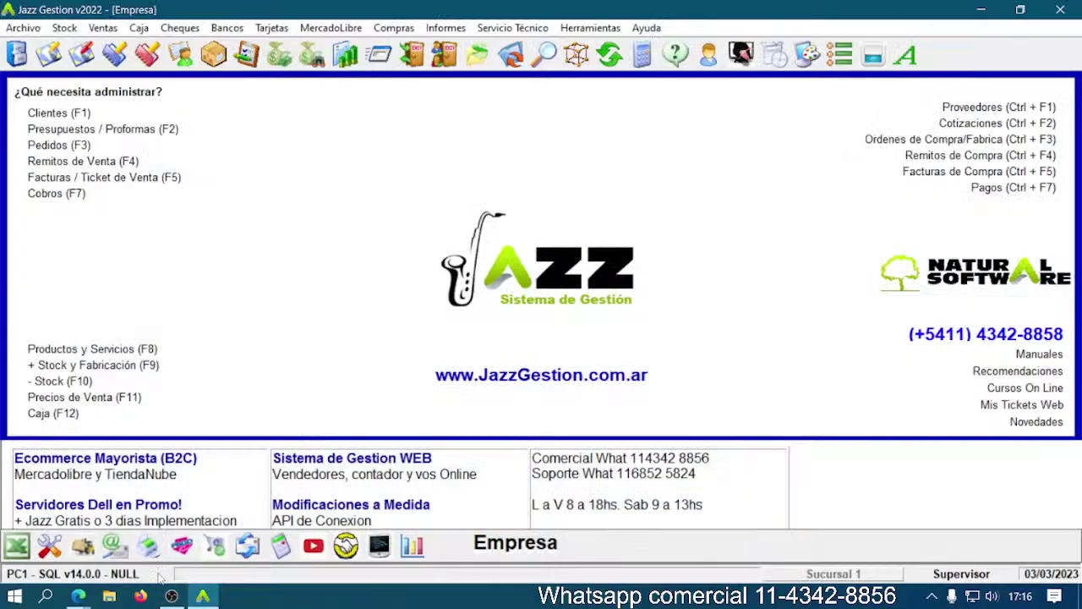
click(78, 597)
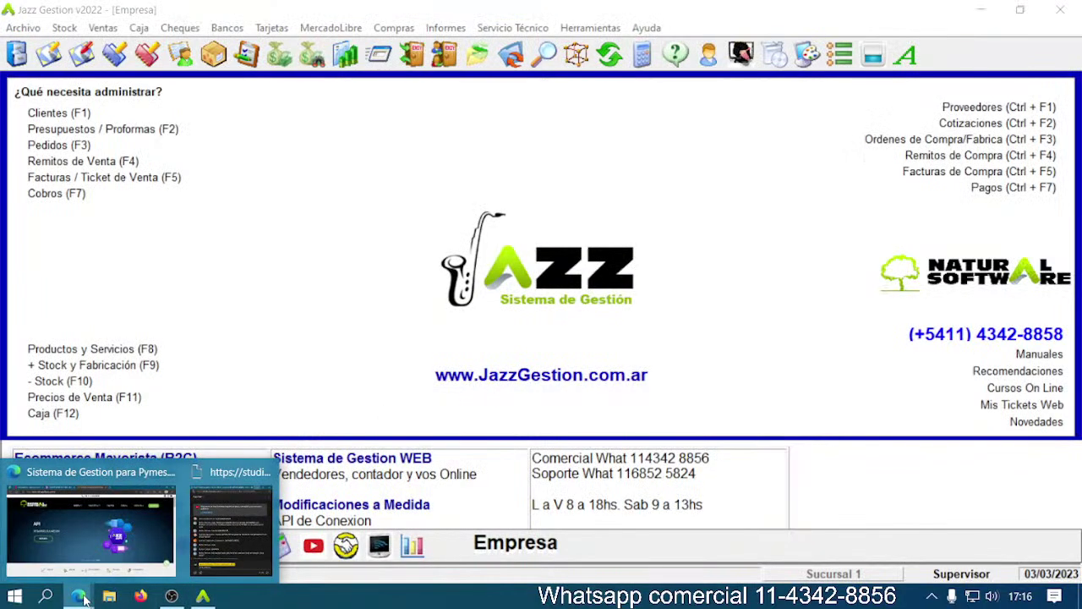
click(149, 539)
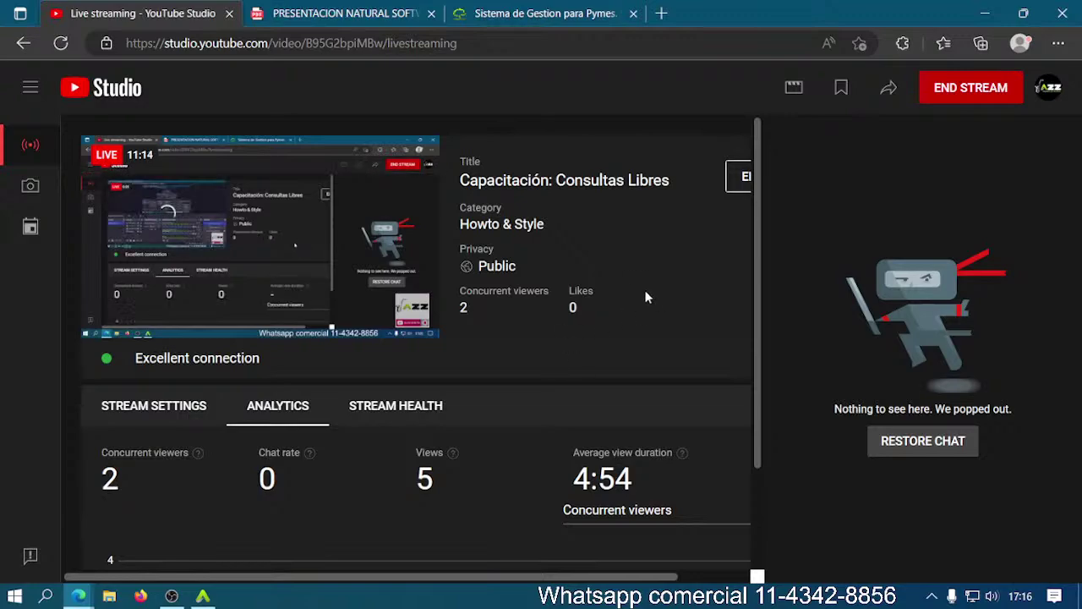
mouse_move(268, 316)
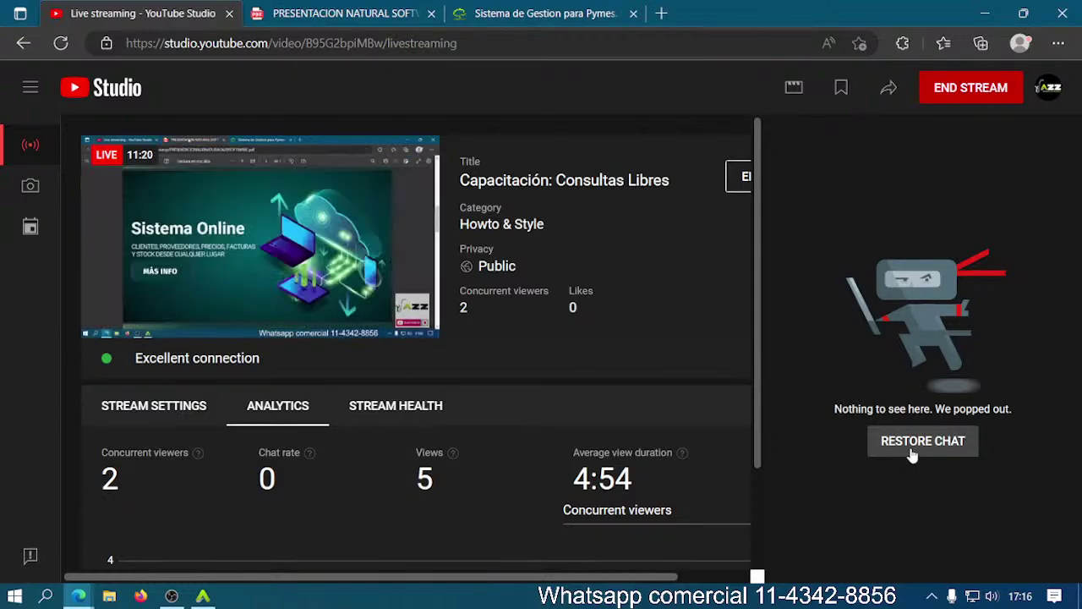
mouse_move(79, 597)
click(225, 543)
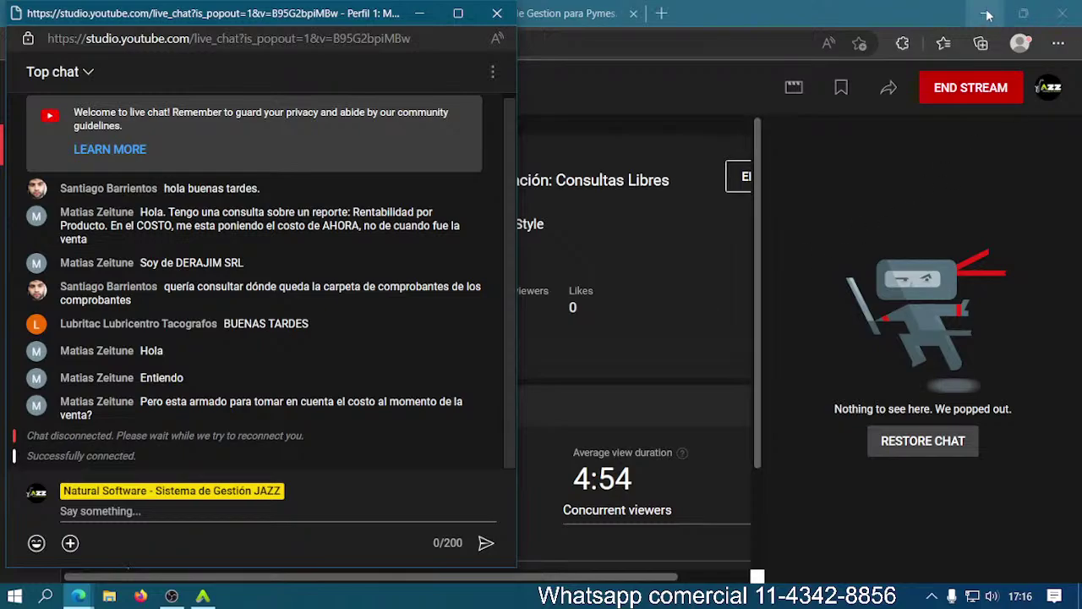
Look over the open website and presentation, read the latest chat questions, and return to Jazz Gestion.
click(562, 16)
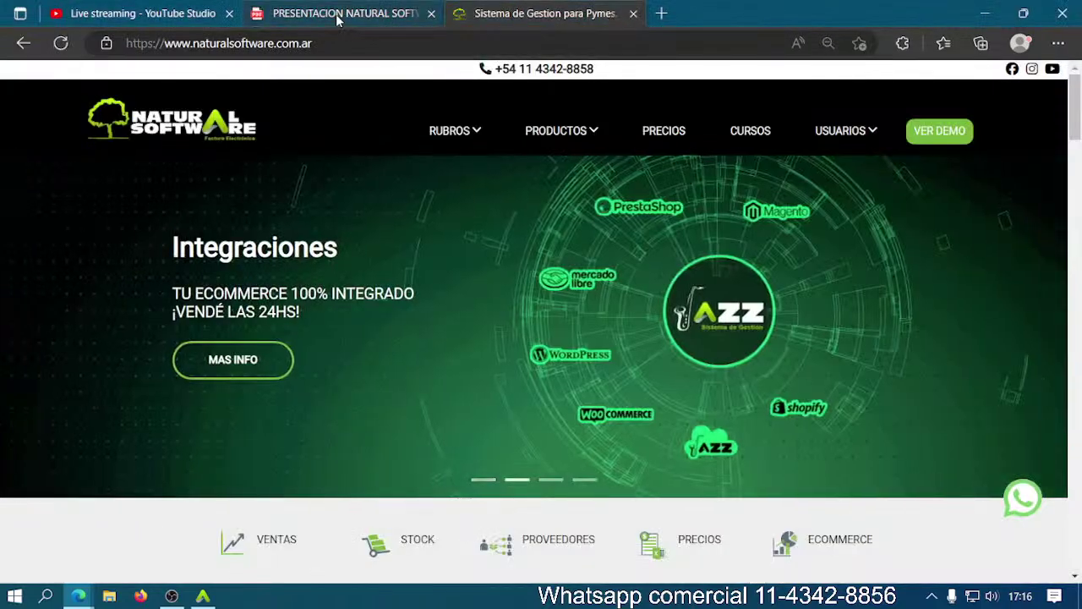
click(336, 15)
click(982, 14)
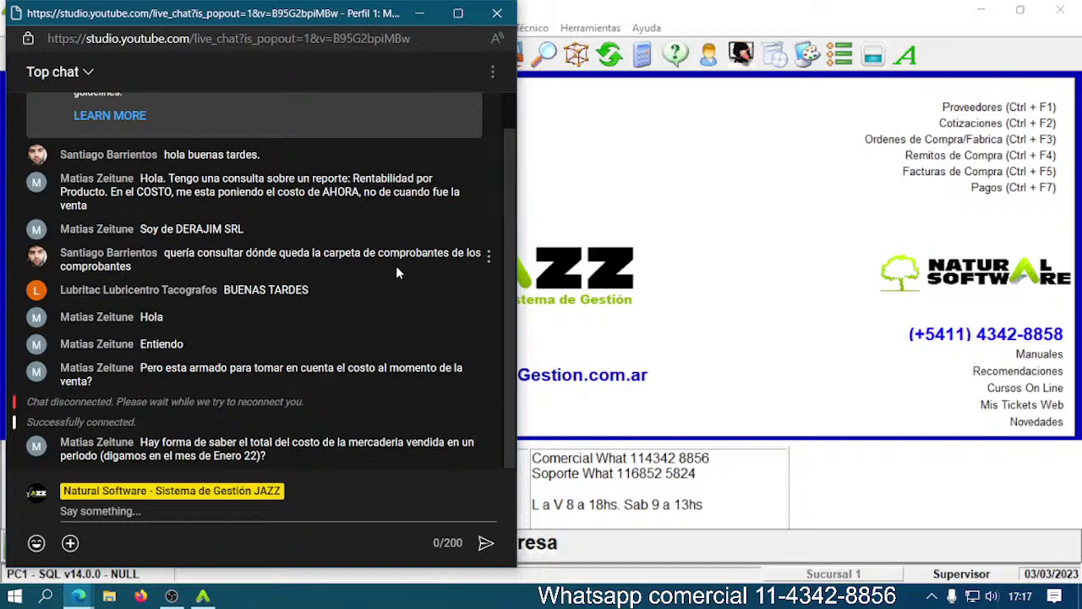
click(418, 12)
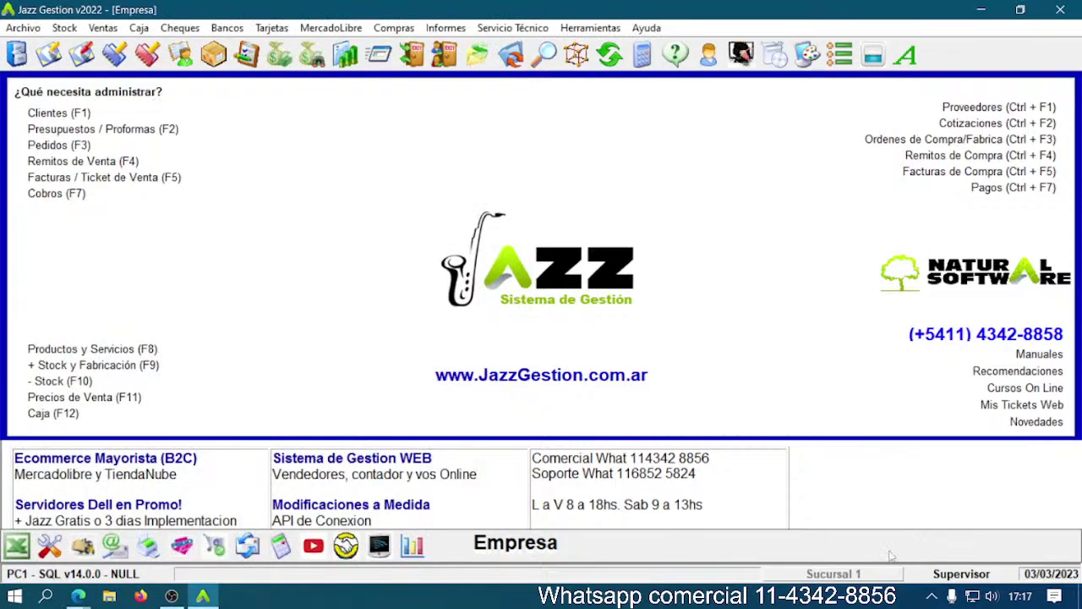
click(932, 596)
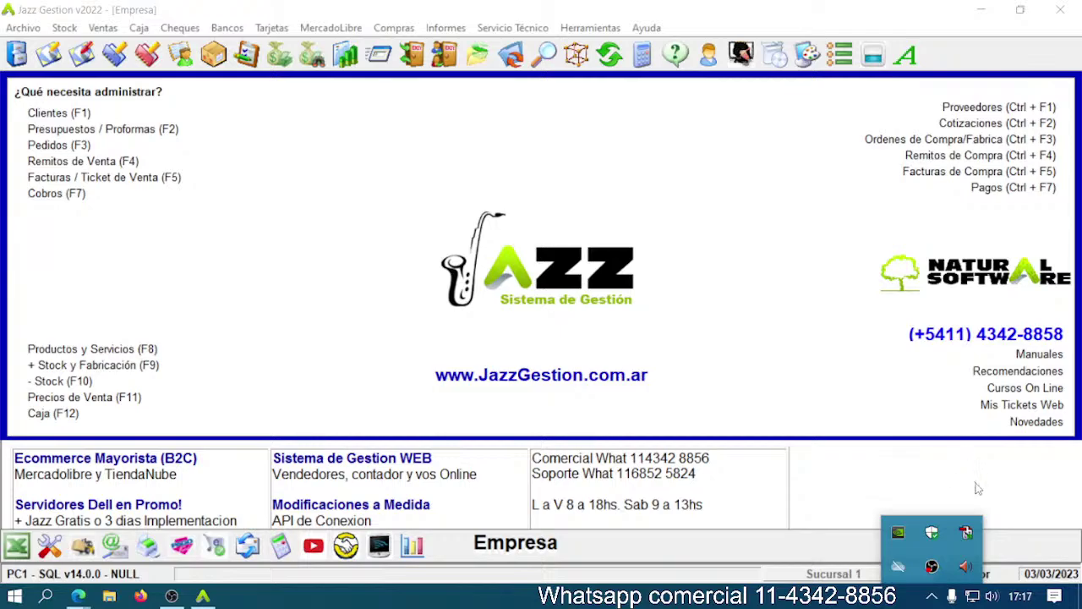
click(820, 601)
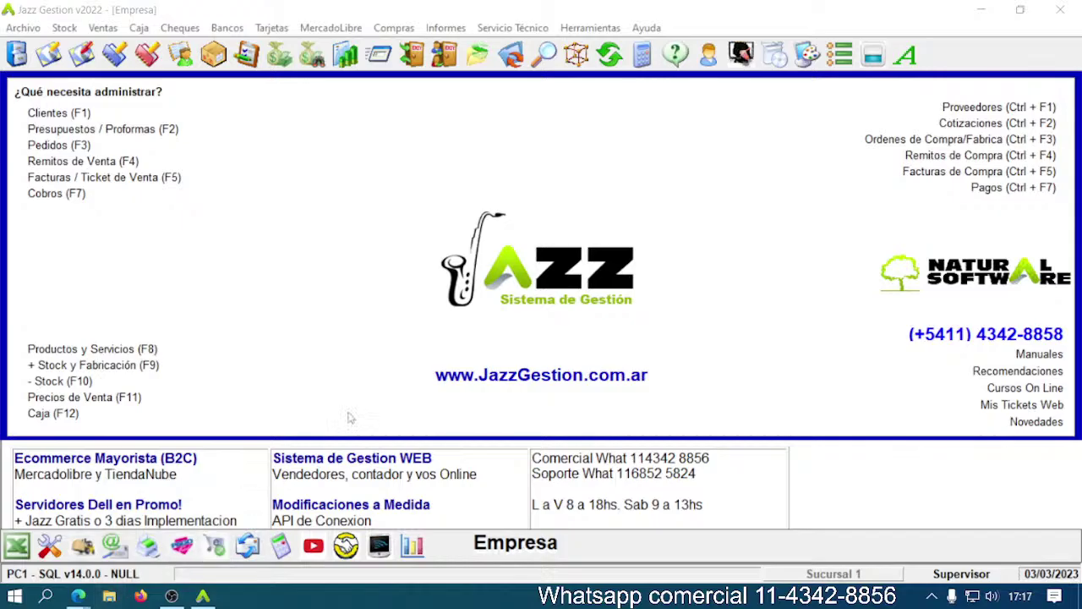
Open the PDFs folder on Disco local (C:) in File Explorer to show the saved vouchers.
key(super+e)
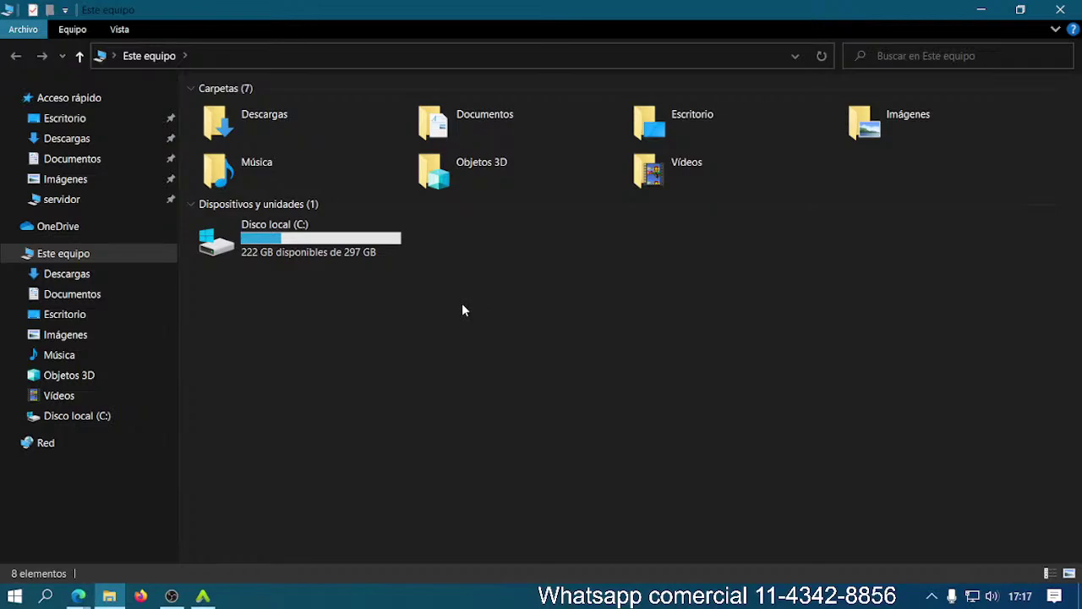
click(61, 417)
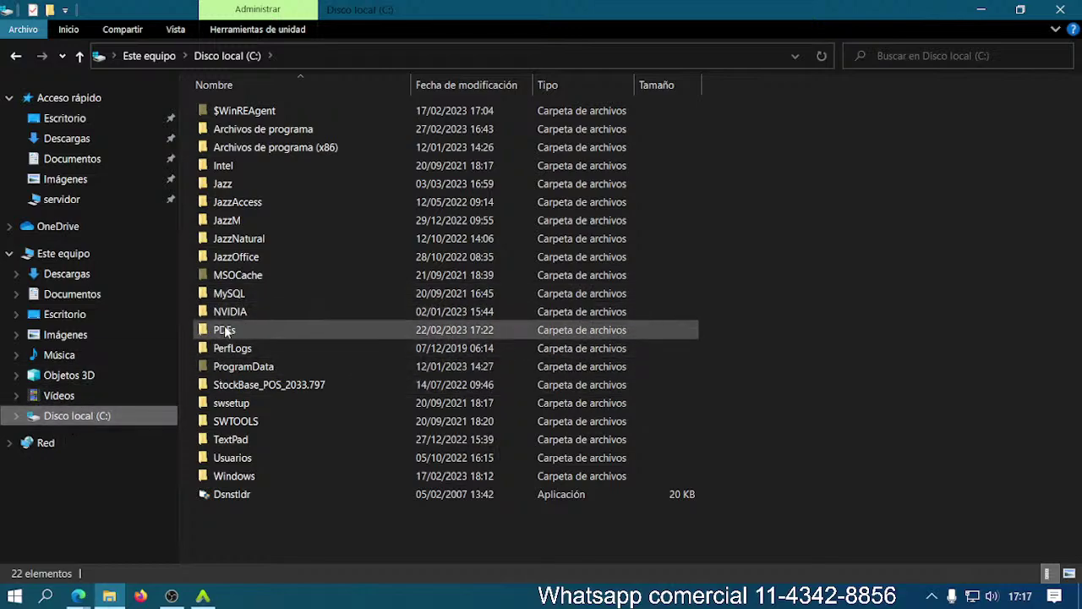
mouse_move(222, 330)
double_click(237, 330)
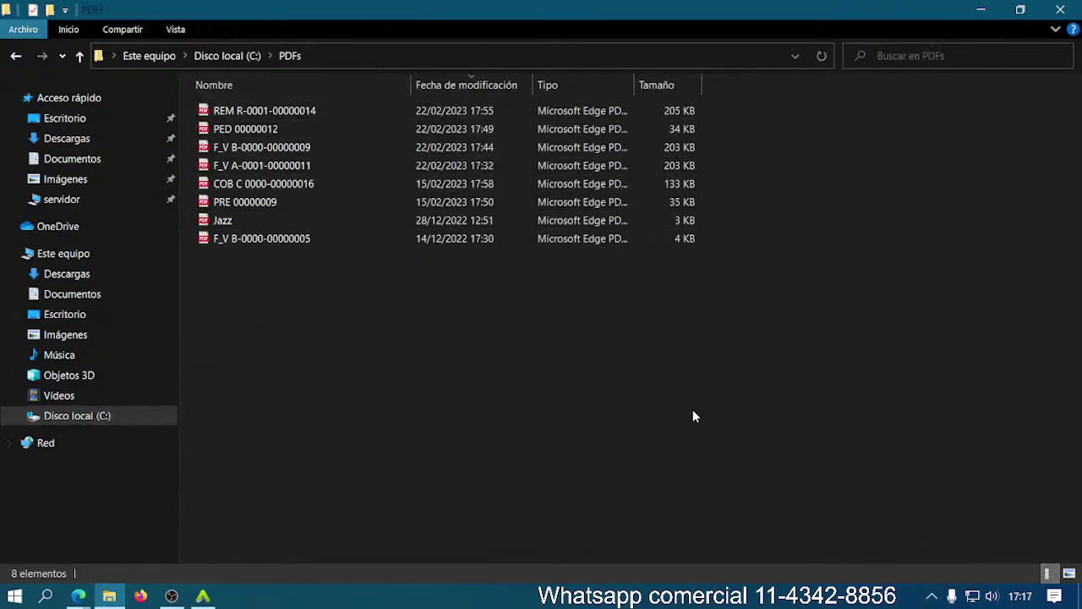
Switch to PDFCreator's print monitor and open the auto-save page of its options.
click(933, 596)
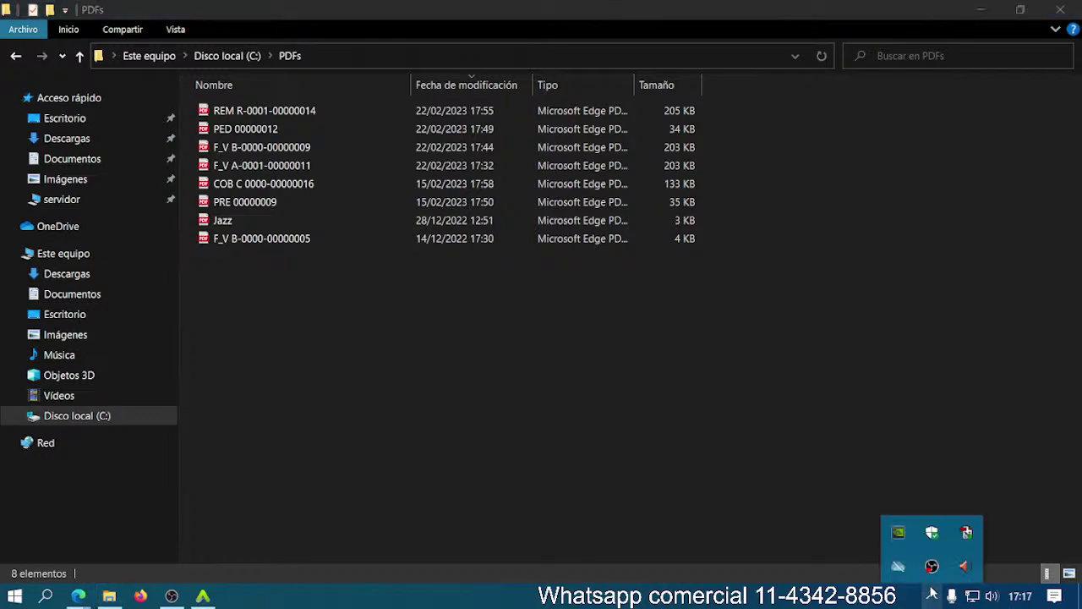
double_click(966, 535)
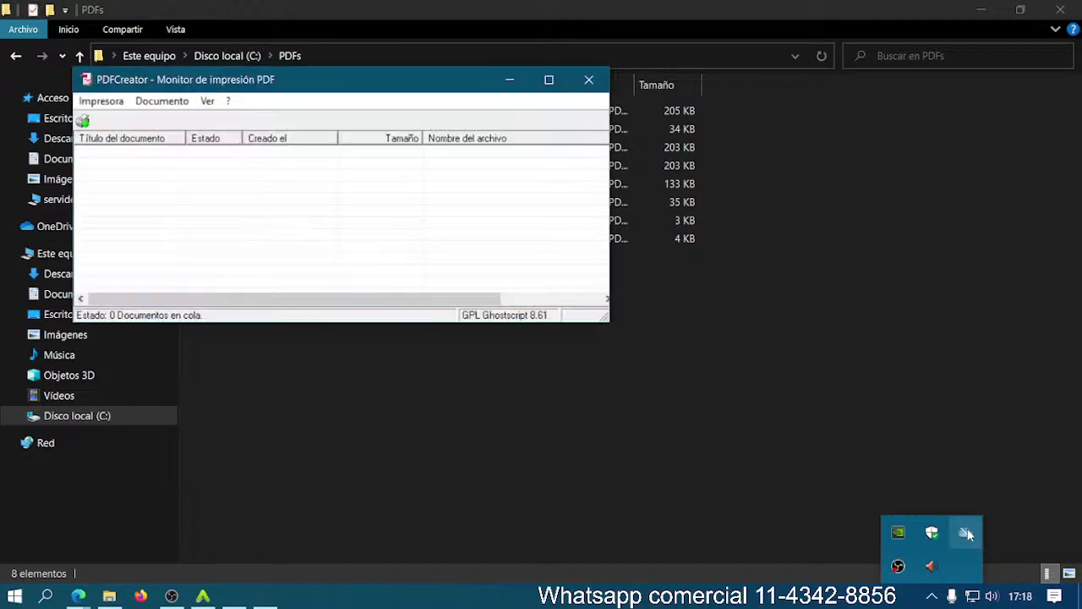
drag(289, 84, 428, 200)
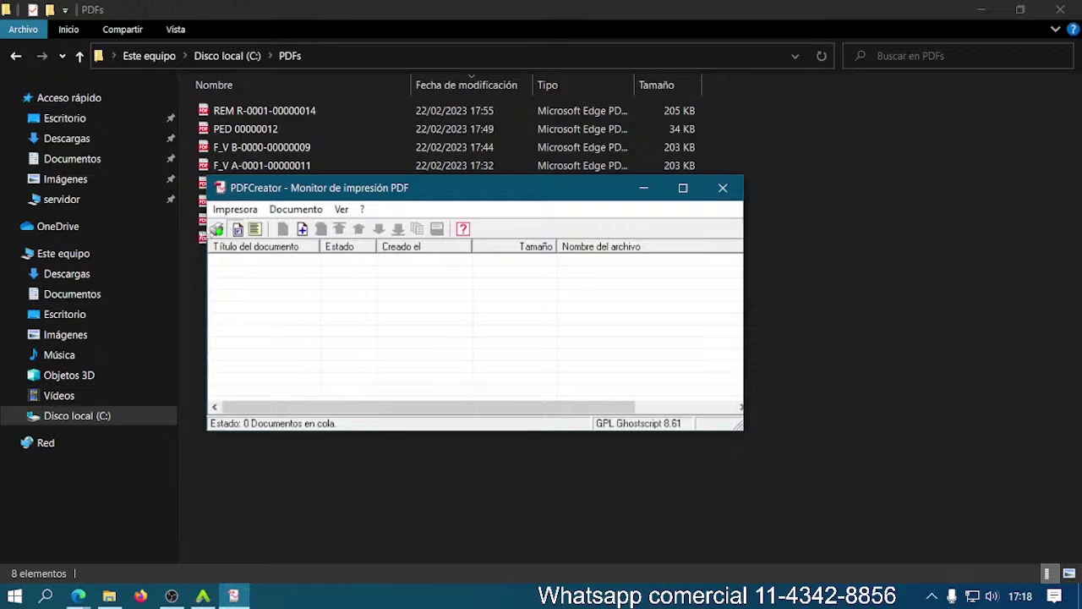
click(237, 229)
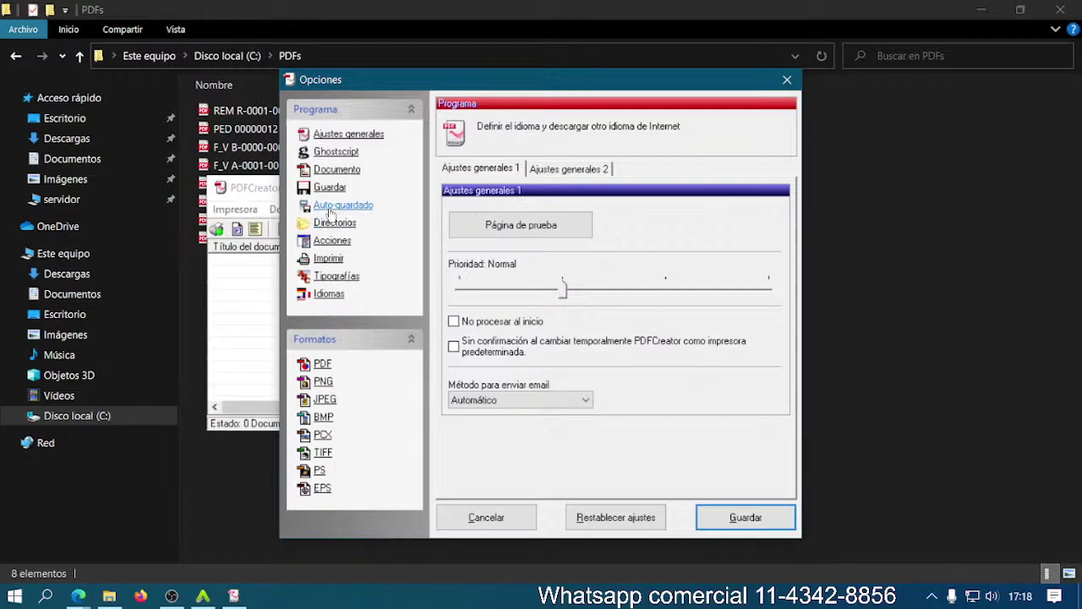
click(330, 211)
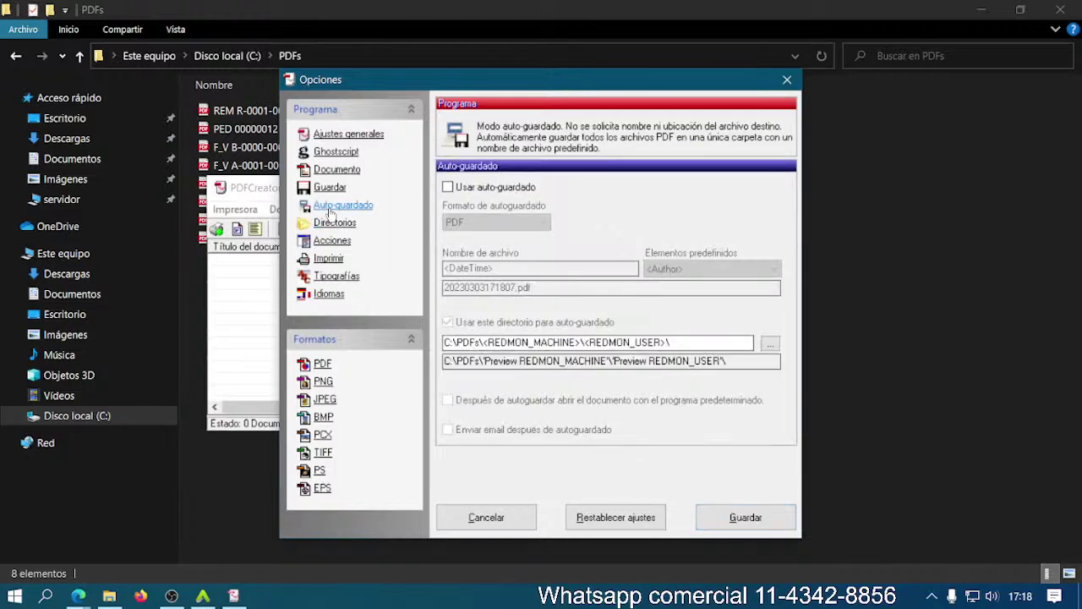
Enable PDFCreator's auto-save and set its auto-save directory to C:\PDFs\ on Disco local (C:).
click(458, 187)
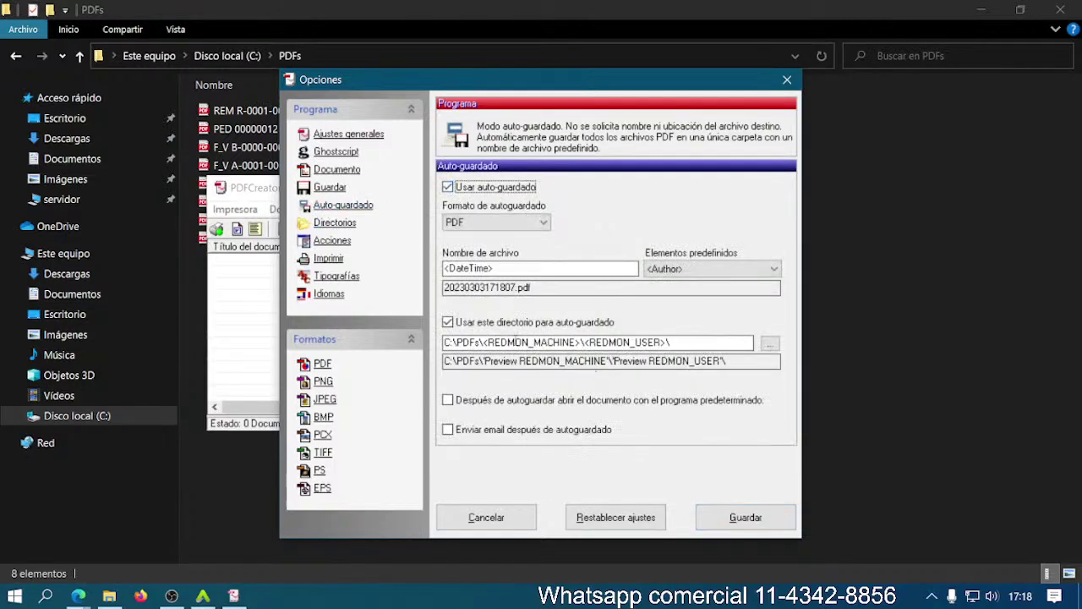
click(504, 343)
click(770, 344)
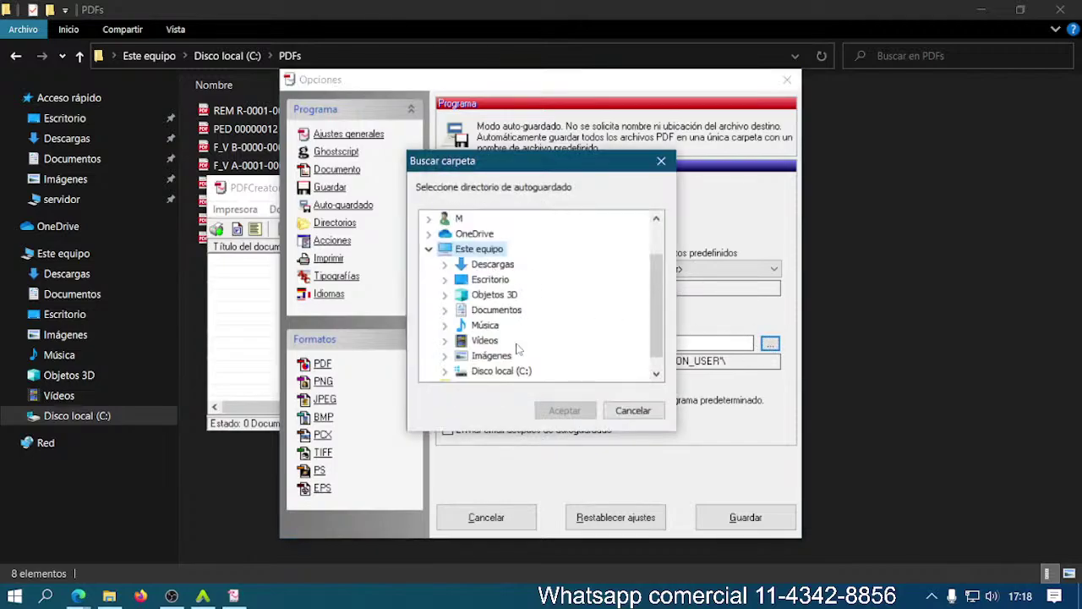
click(479, 374)
click(446, 373)
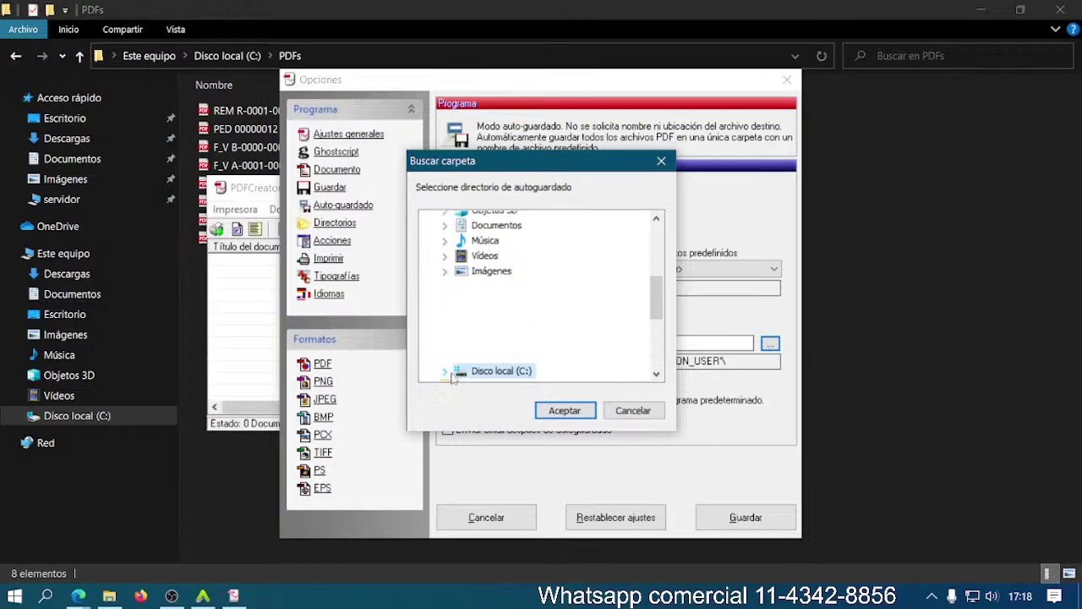
scroll(520, 279, down, 3)
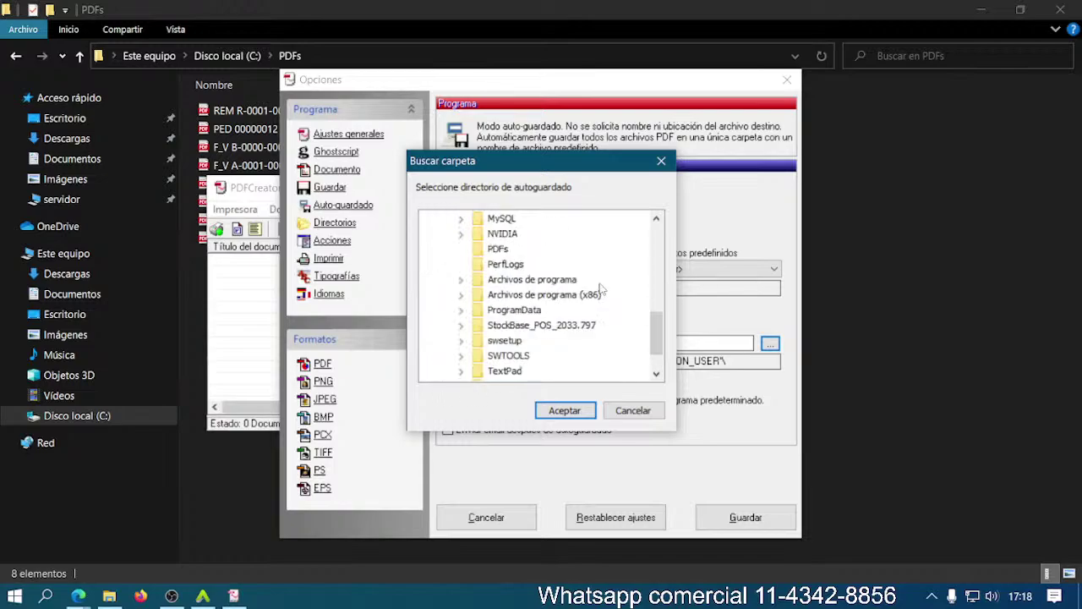
click(497, 249)
click(565, 410)
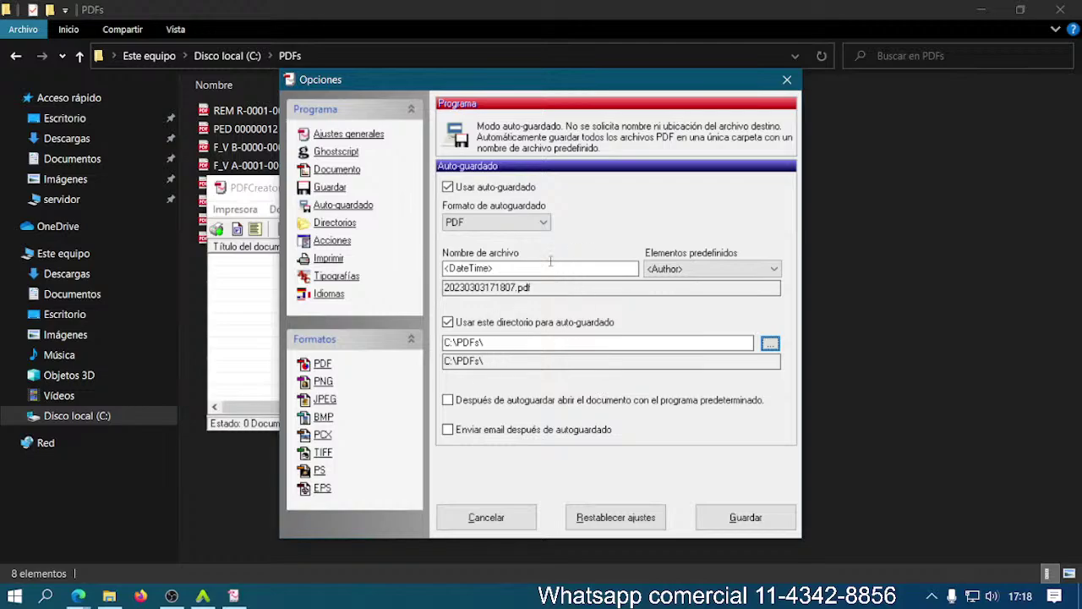
Set the auto-save file name to <Title>, enable opening the document after auto-saving, and save the options.
drag(510, 268, 441, 269)
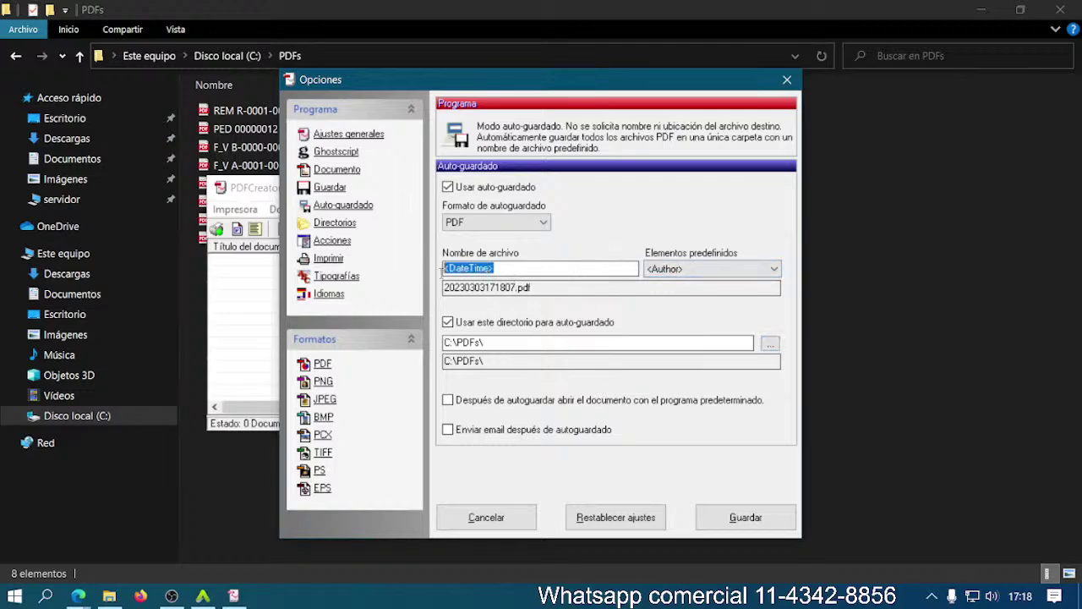
key(Delete)
click(676, 269)
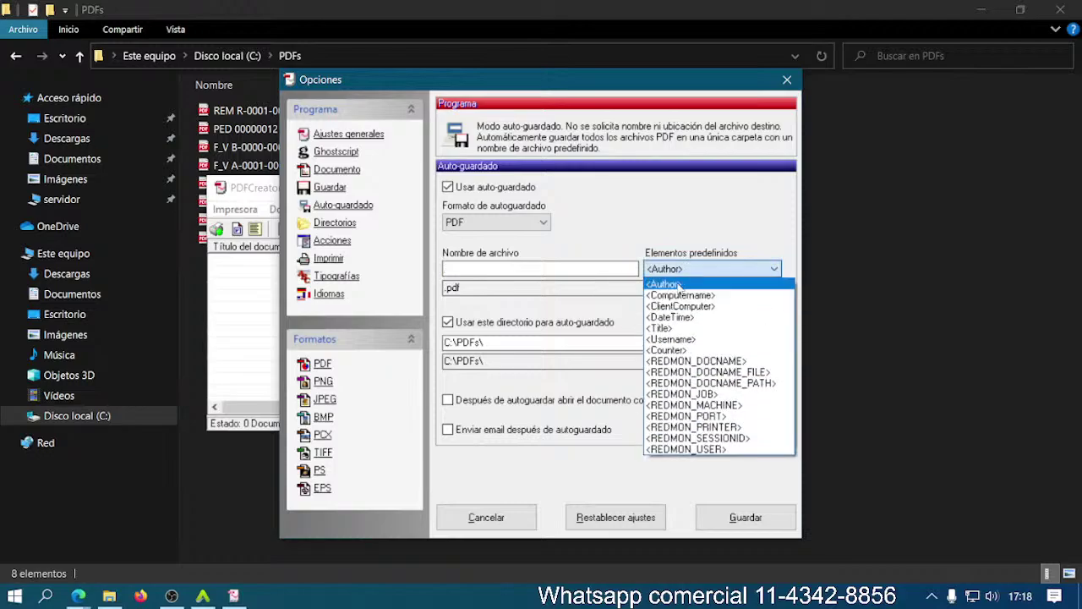
click(677, 326)
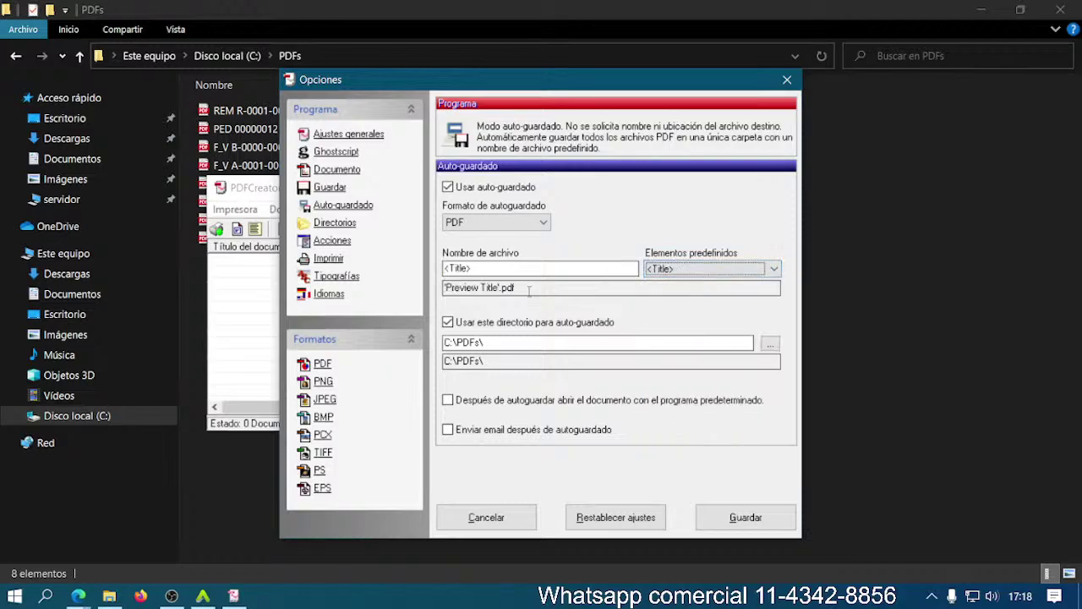
click(449, 401)
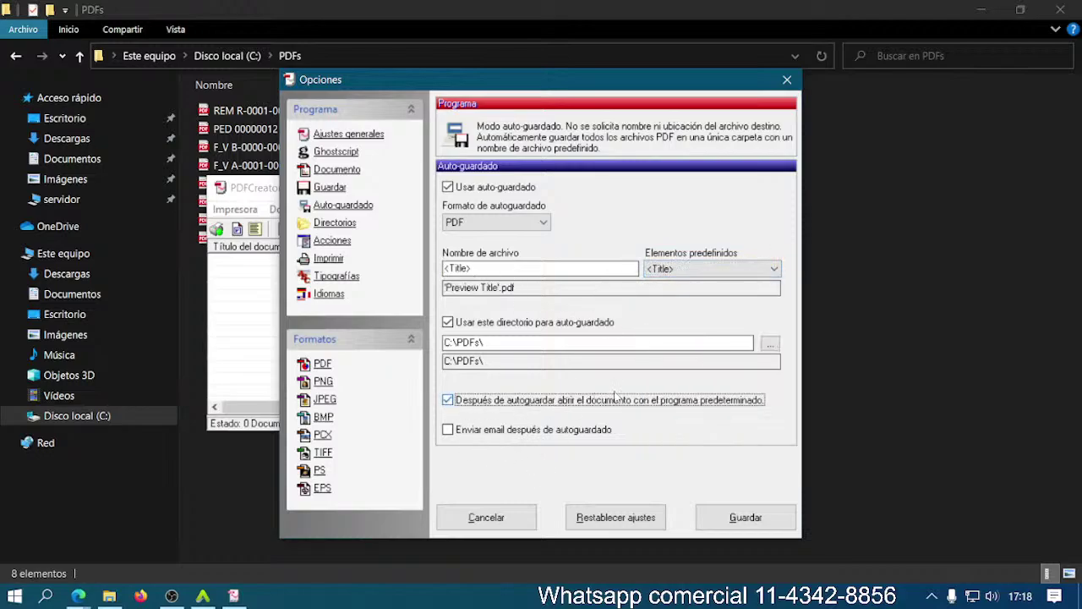
click(753, 520)
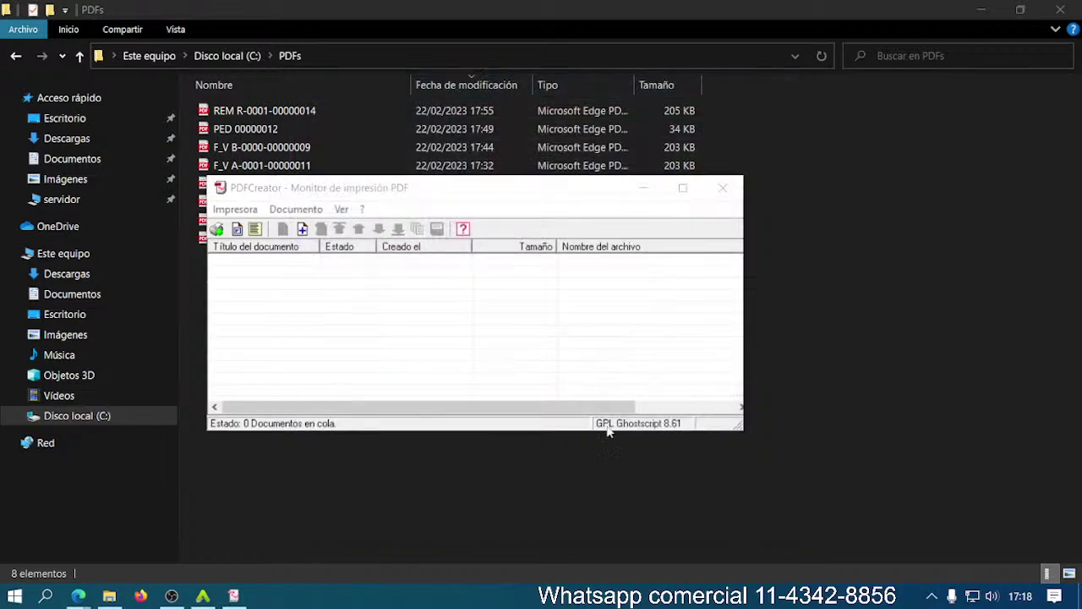
click(640, 193)
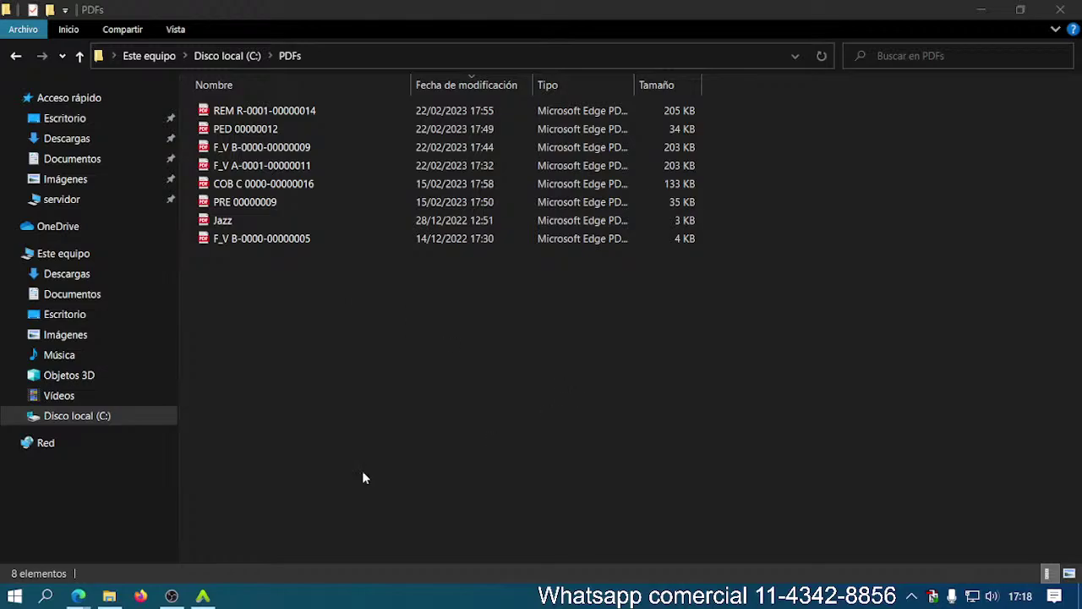
In Jazz Gestion, find the 15/02/2023 Consumidor final sales invoice using the FACTURA CLIENTES configuration and print it.
click(203, 597)
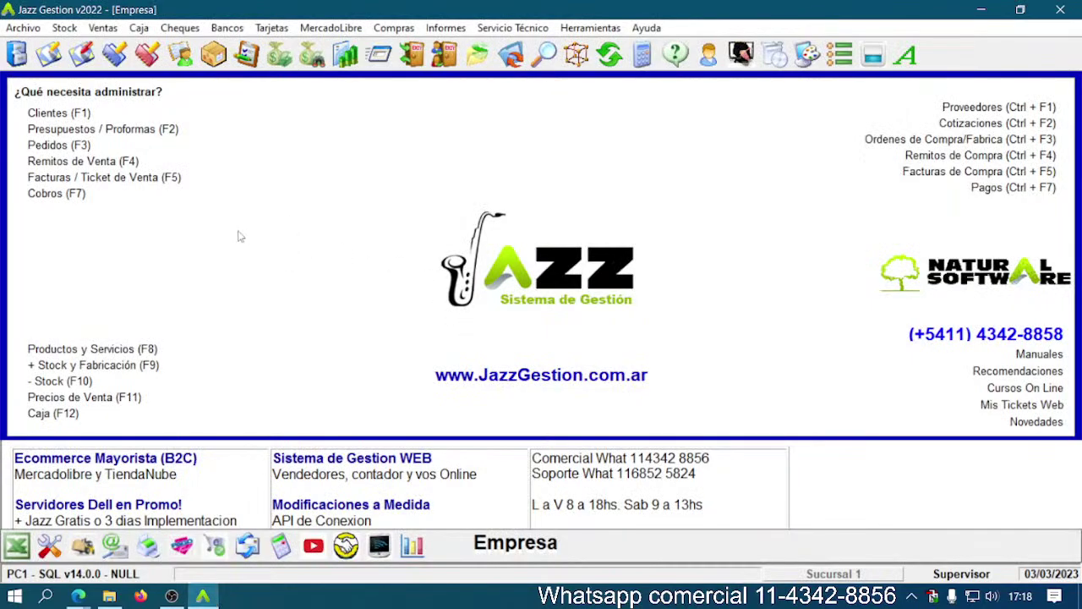
click(111, 177)
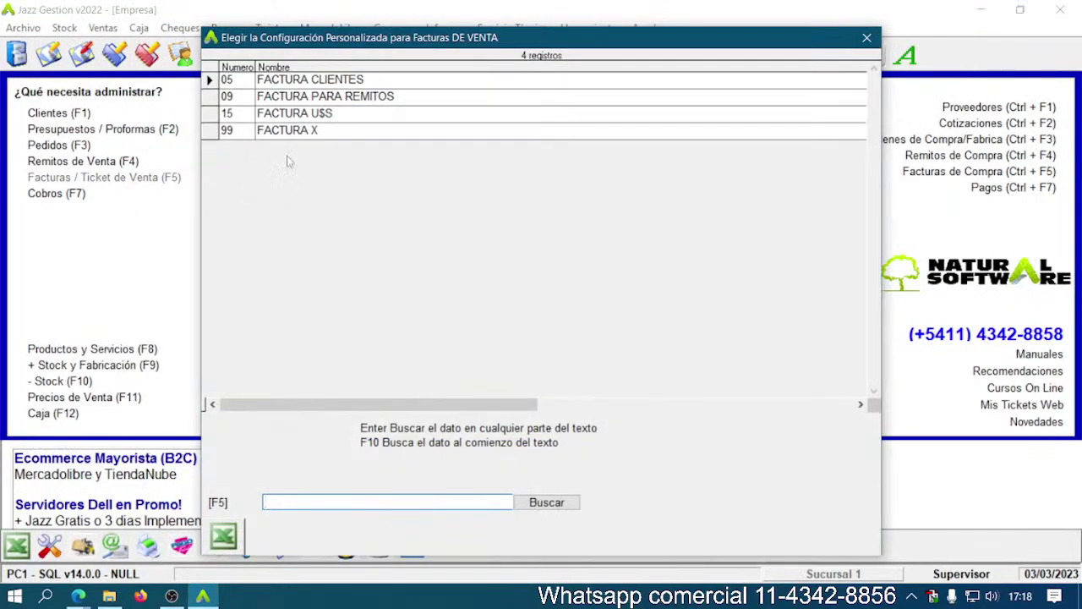
double_click(318, 82)
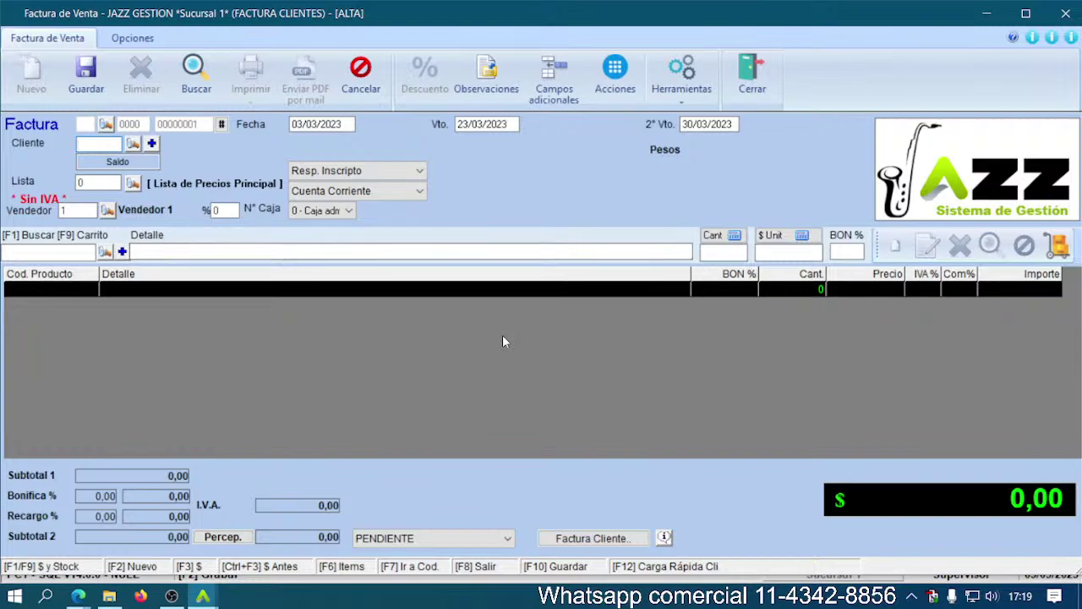
click(195, 75)
click(572, 357)
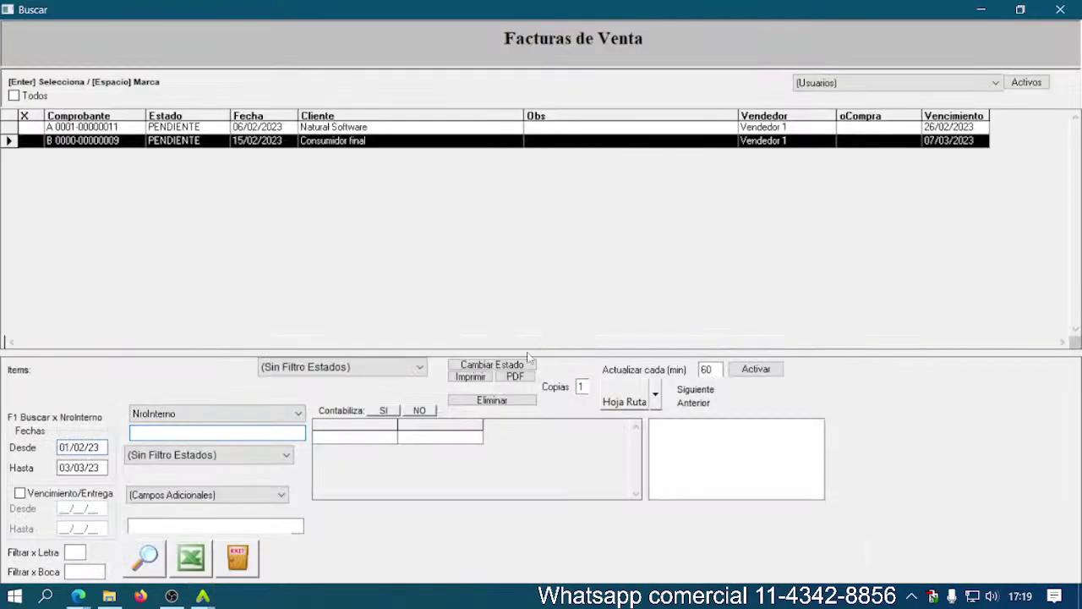
double_click(116, 144)
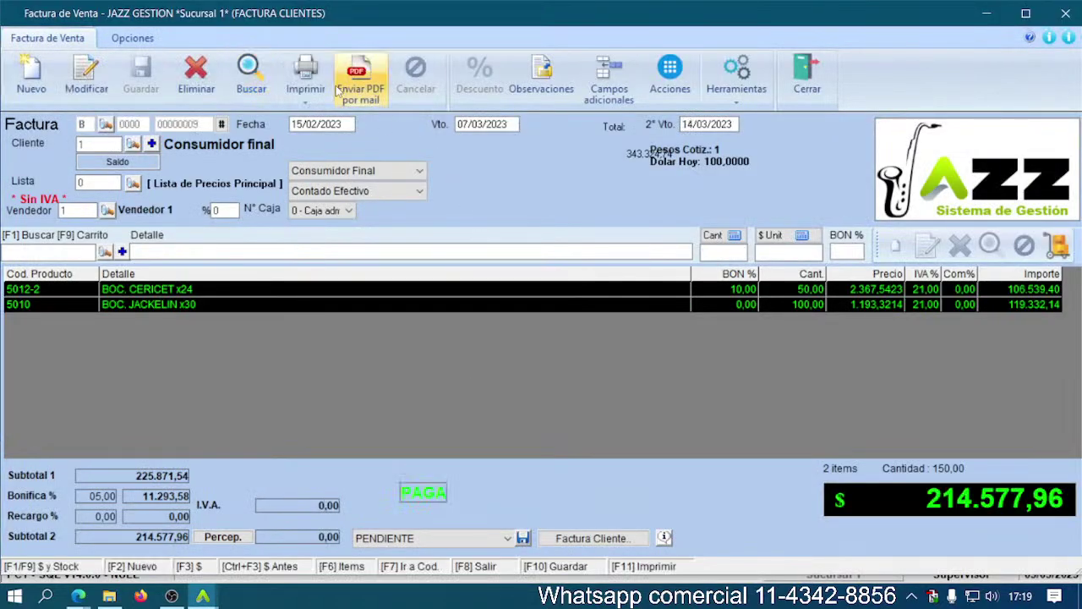
key(F11)
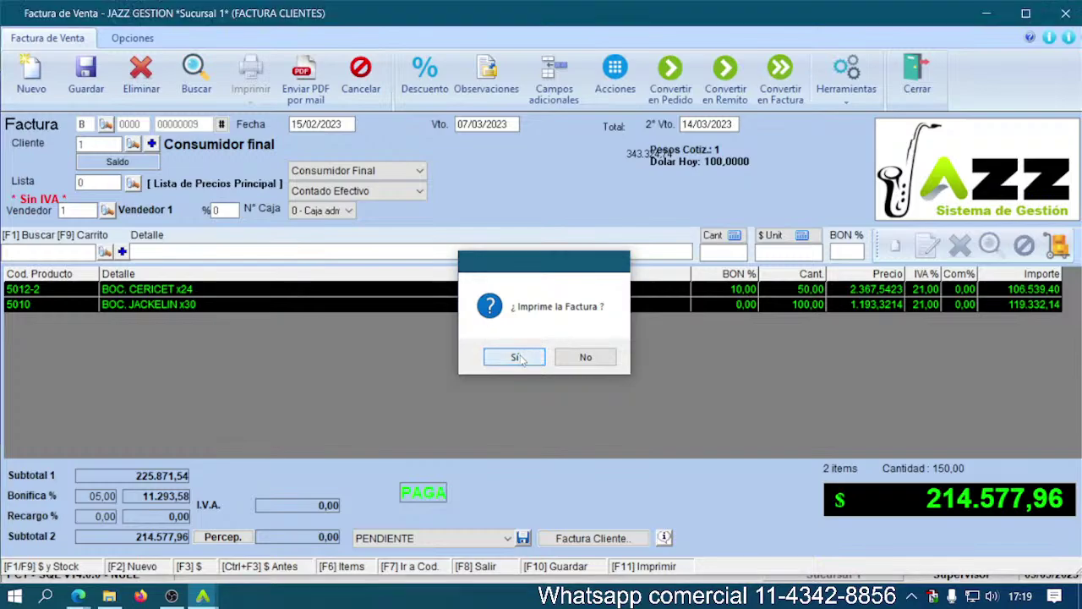
click(520, 357)
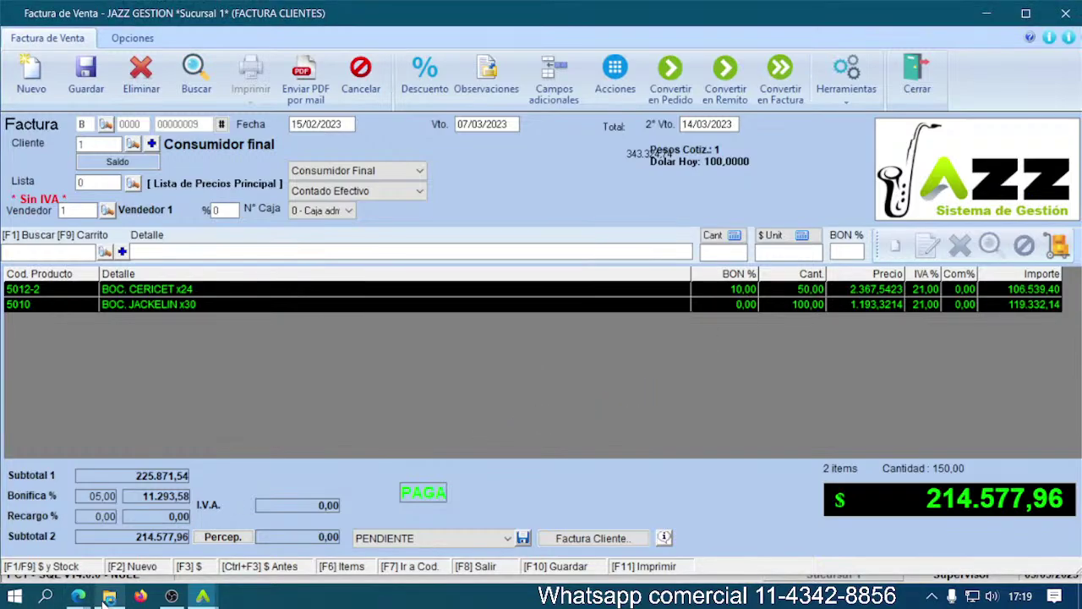
mouse_move(111, 597)
click(116, 528)
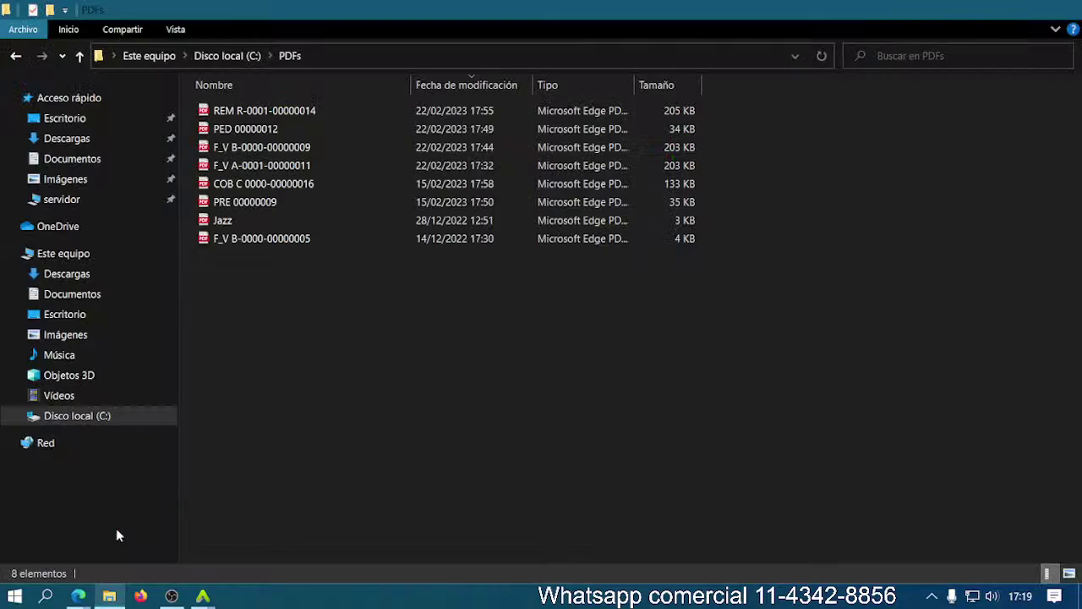
double_click(291, 147)
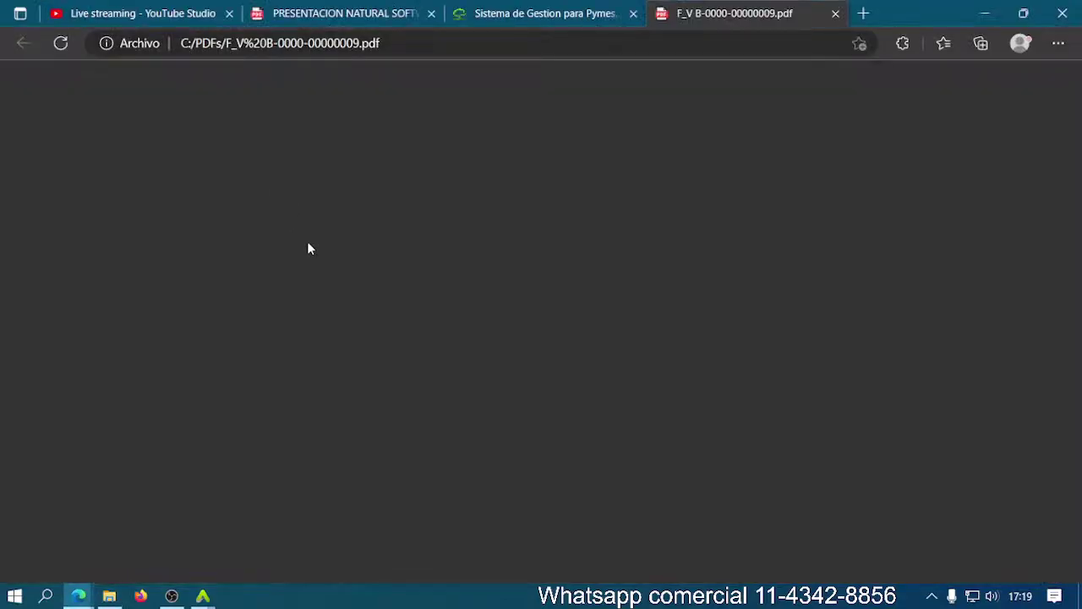
scroll(665, 369, up, 6)
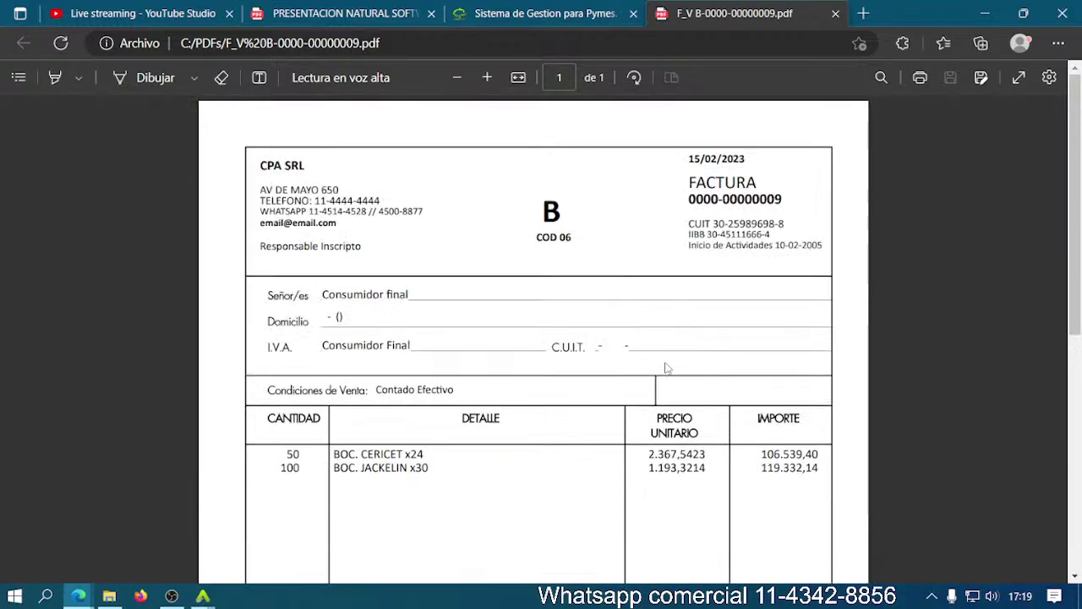
click(984, 14)
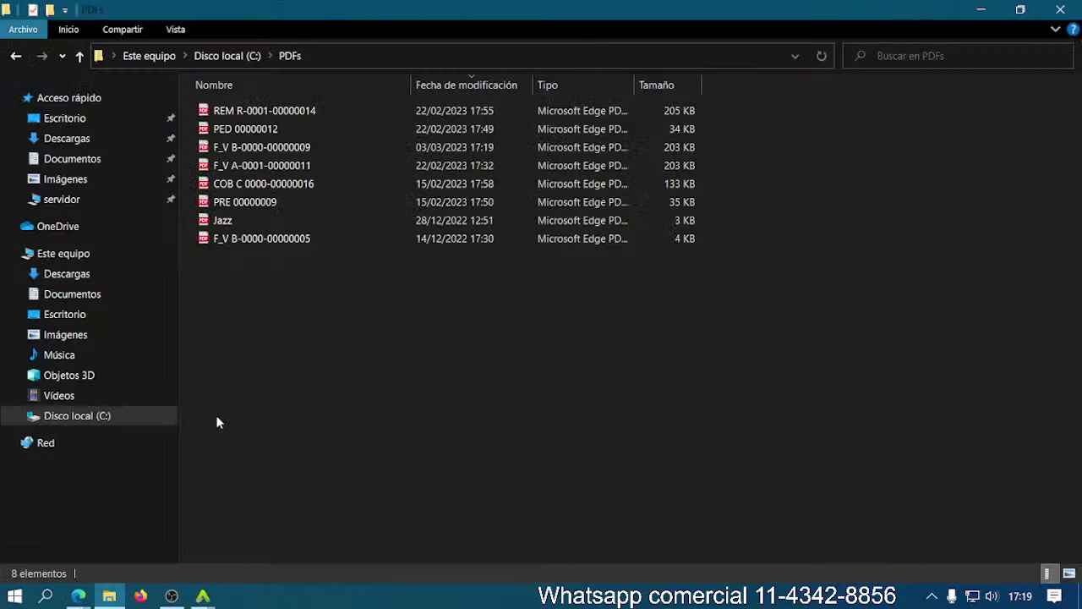
Sort the PDFs folder by modification date, newest first, and close both the folder and the sales invoice form.
click(448, 85)
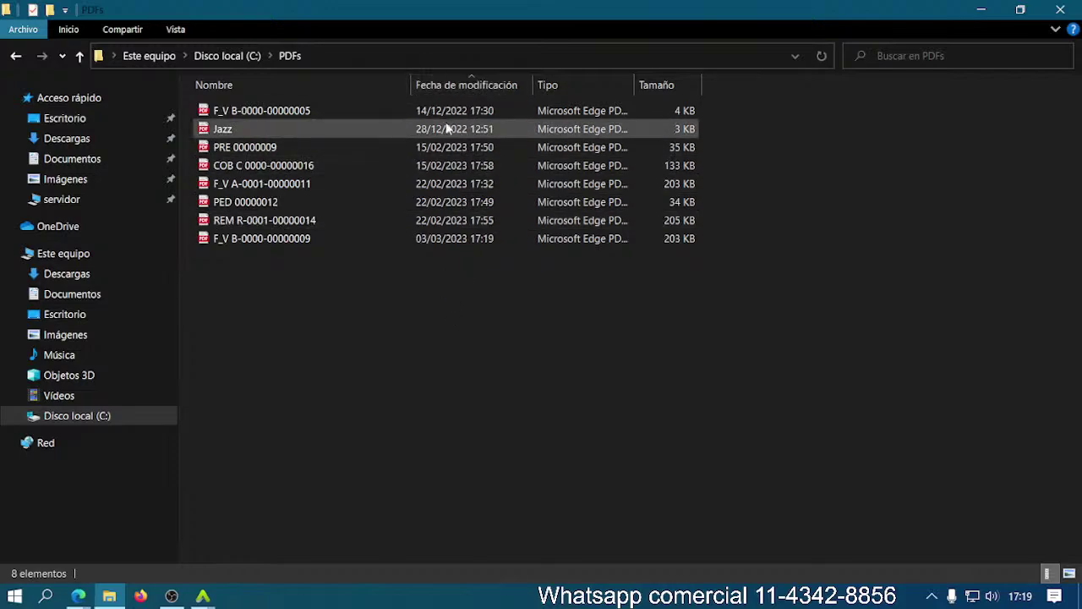
click(448, 85)
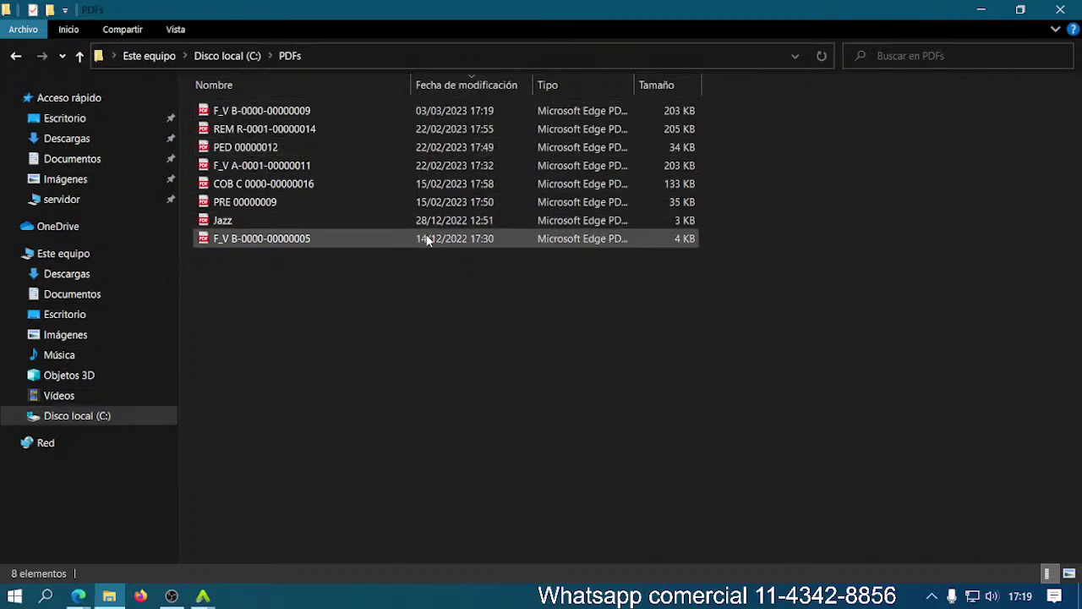
click(334, 110)
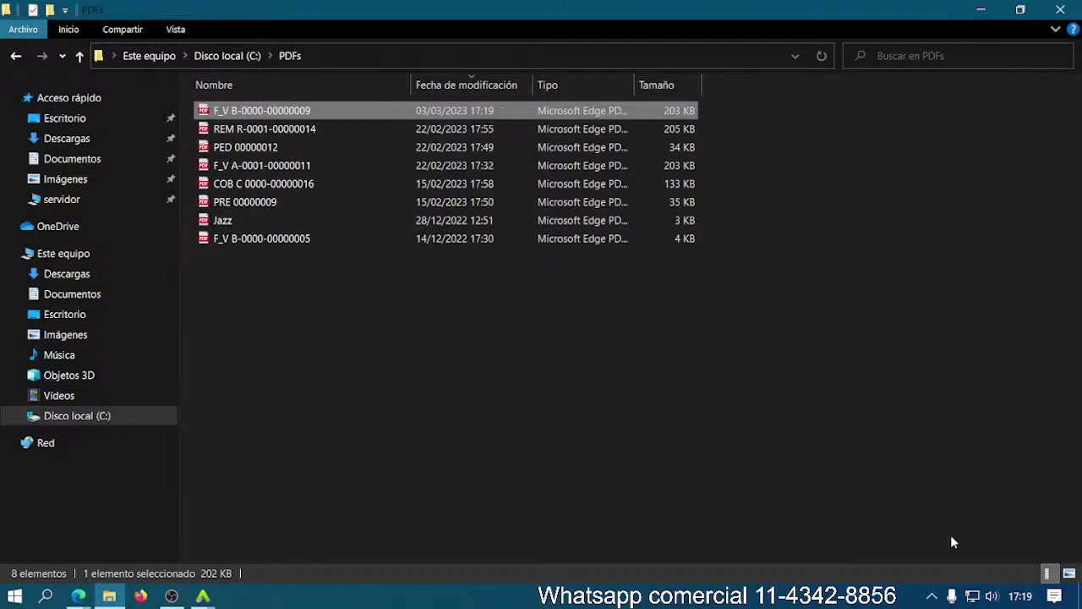
click(1066, 11)
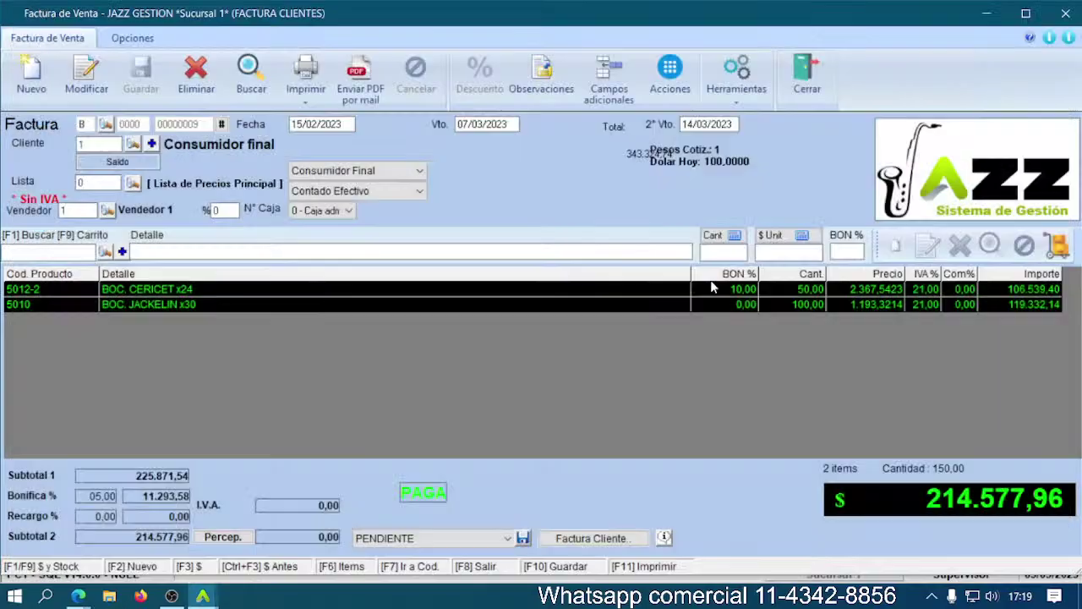
click(807, 74)
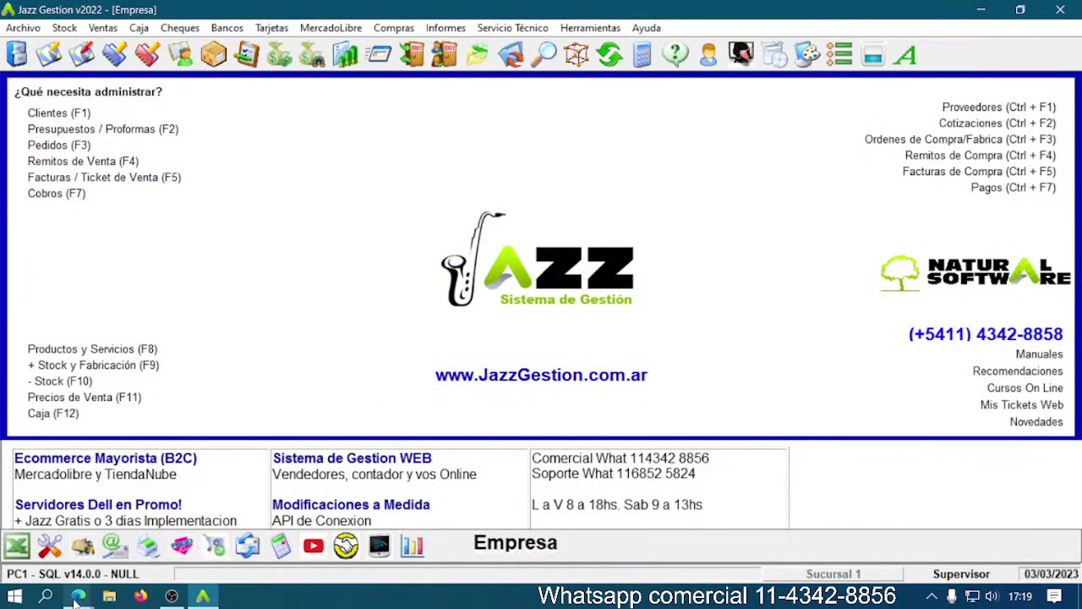
Reopen PDFCreator's print monitor to review the auto-save settings, and close the options without changes.
click(281, 597)
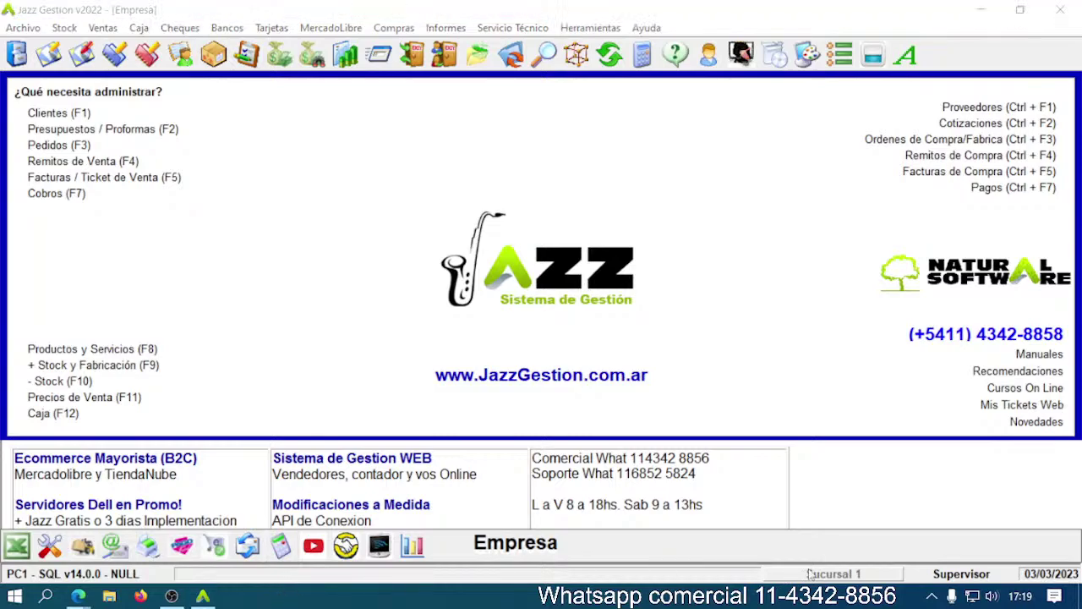
click(932, 596)
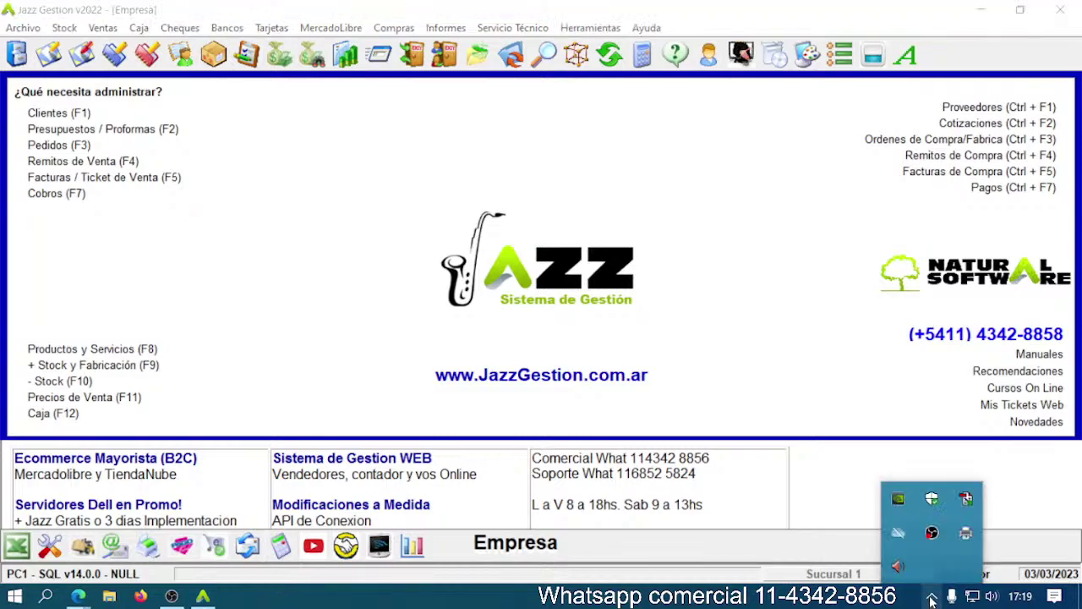
double_click(967, 501)
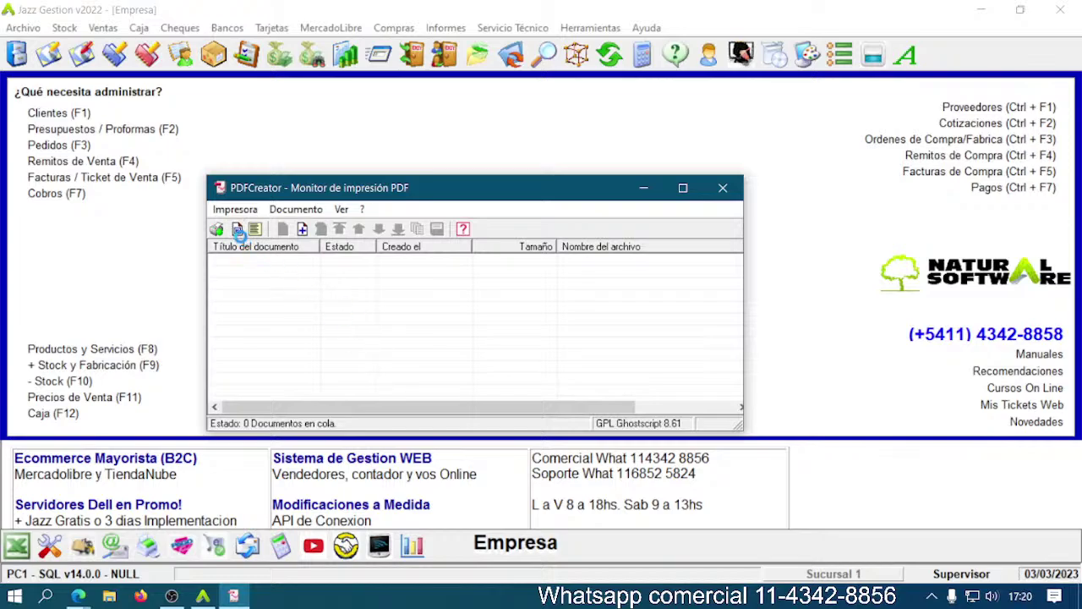
click(238, 230)
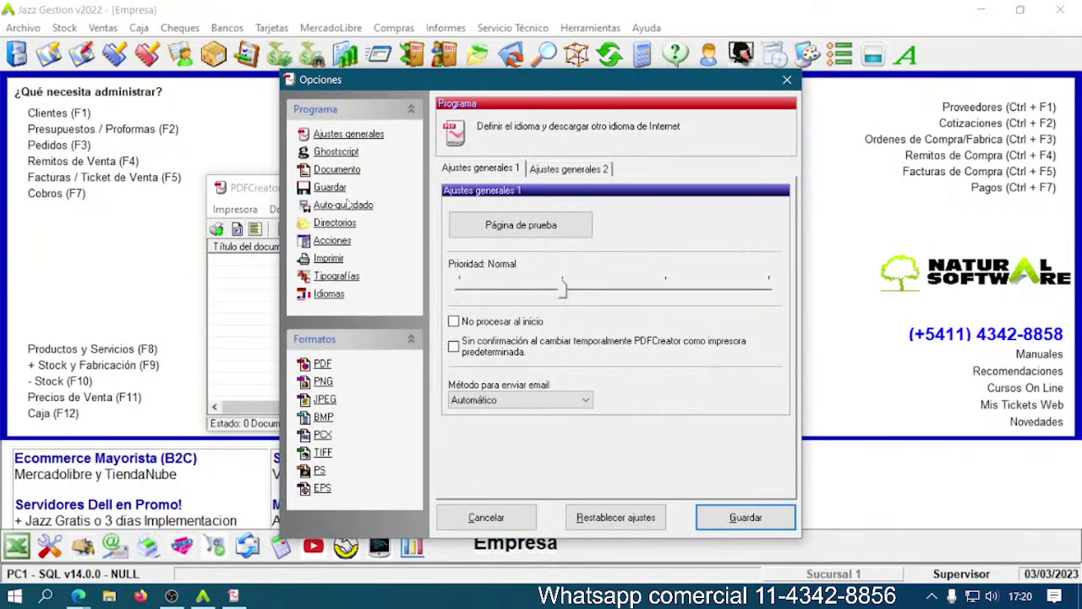
click(345, 205)
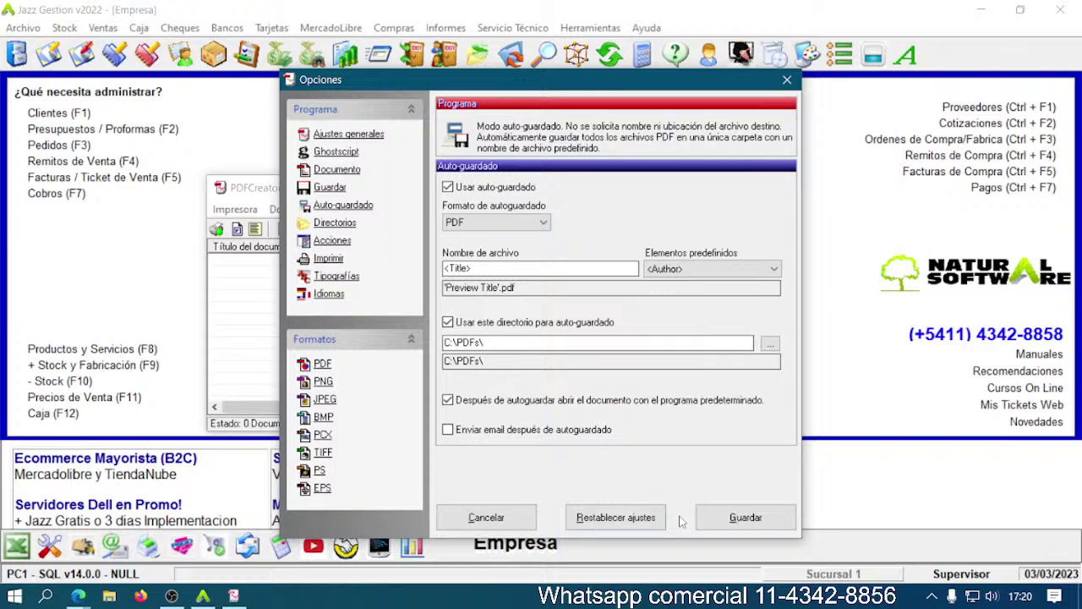
click(787, 82)
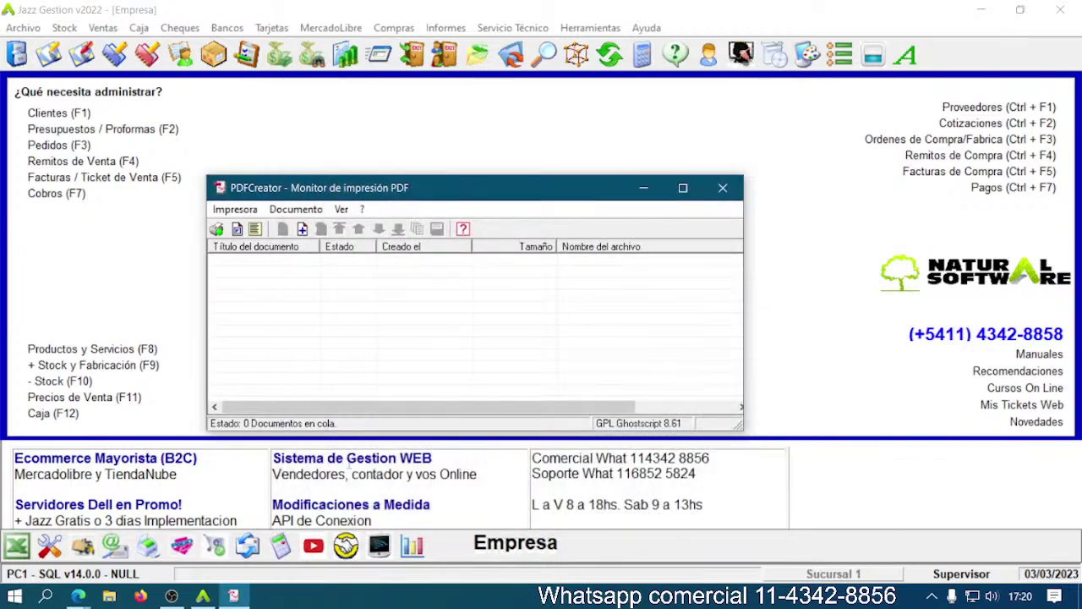
click(648, 188)
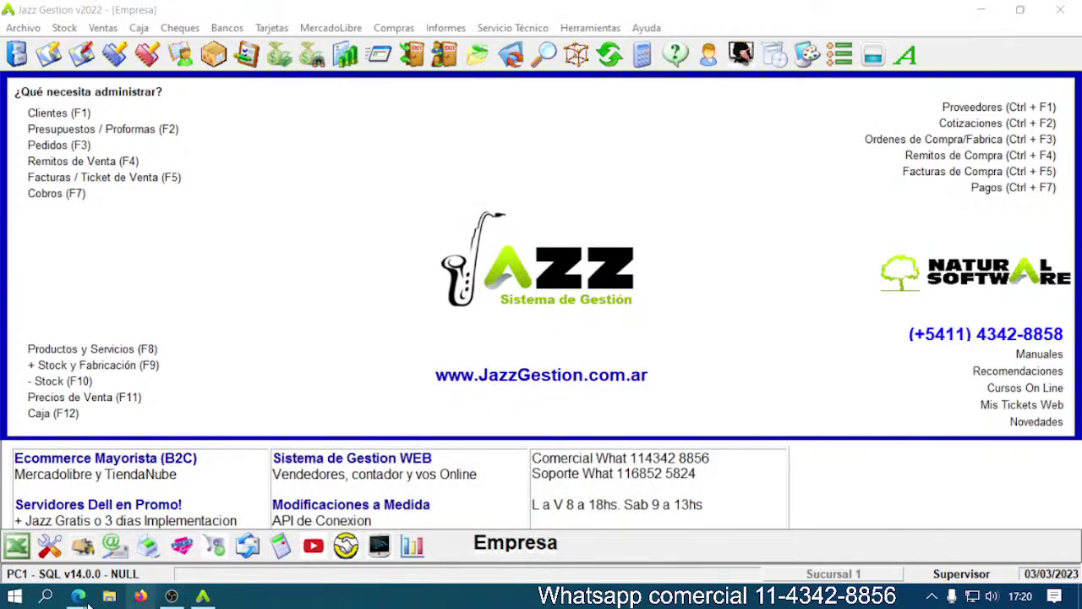
Switch to the popped-out YouTube live chat in Edge to read the newest question.
mouse_move(78, 596)
click(218, 538)
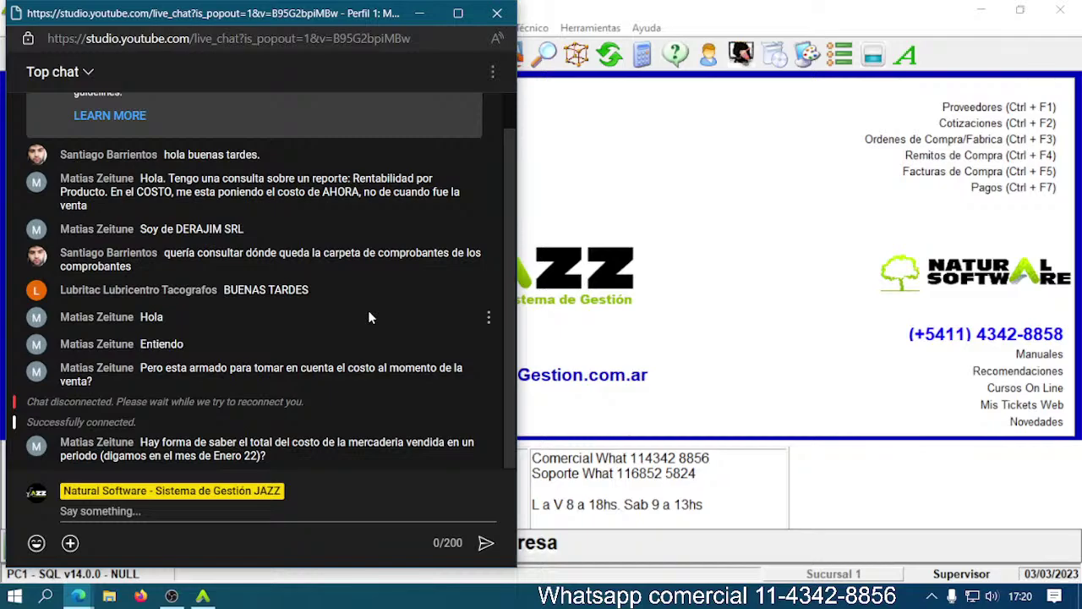
Return to Jazz Gestion and open the Rentabilidad por Producto report from the sales statistics.
click(418, 14)
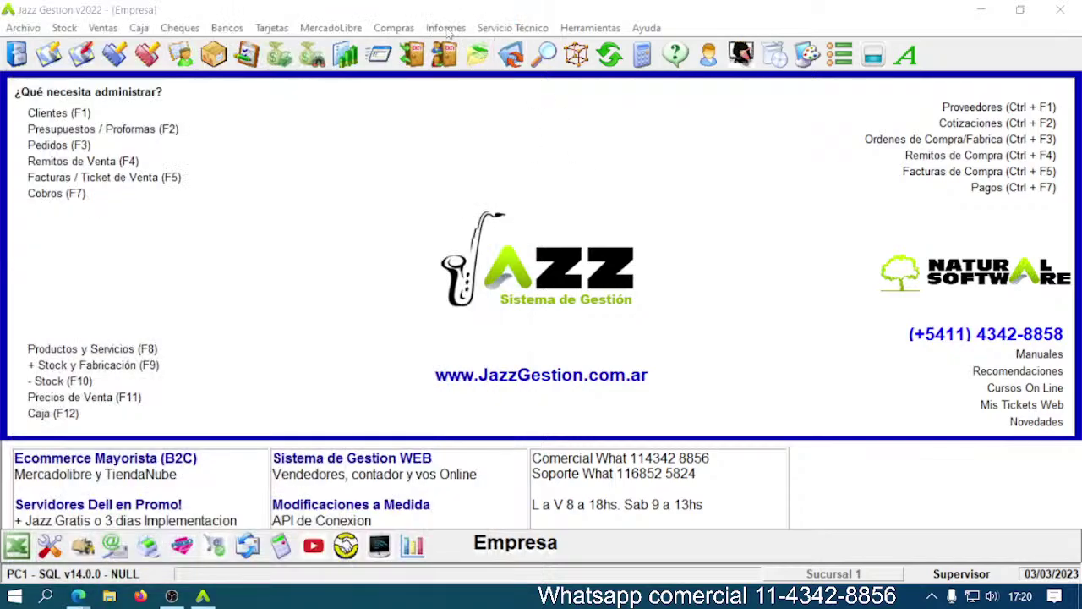
click(446, 28)
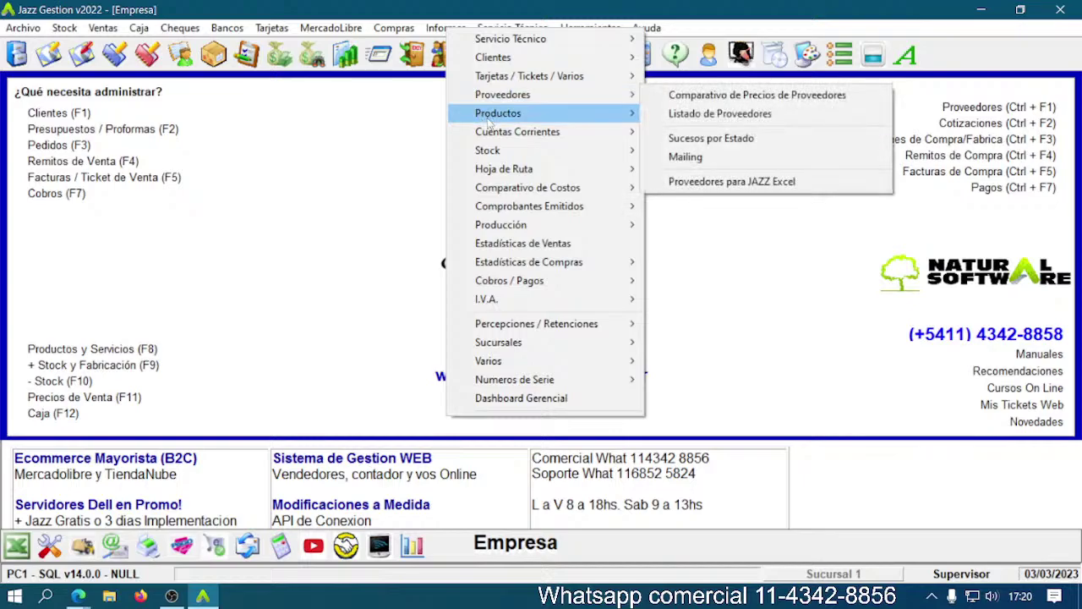
click(511, 244)
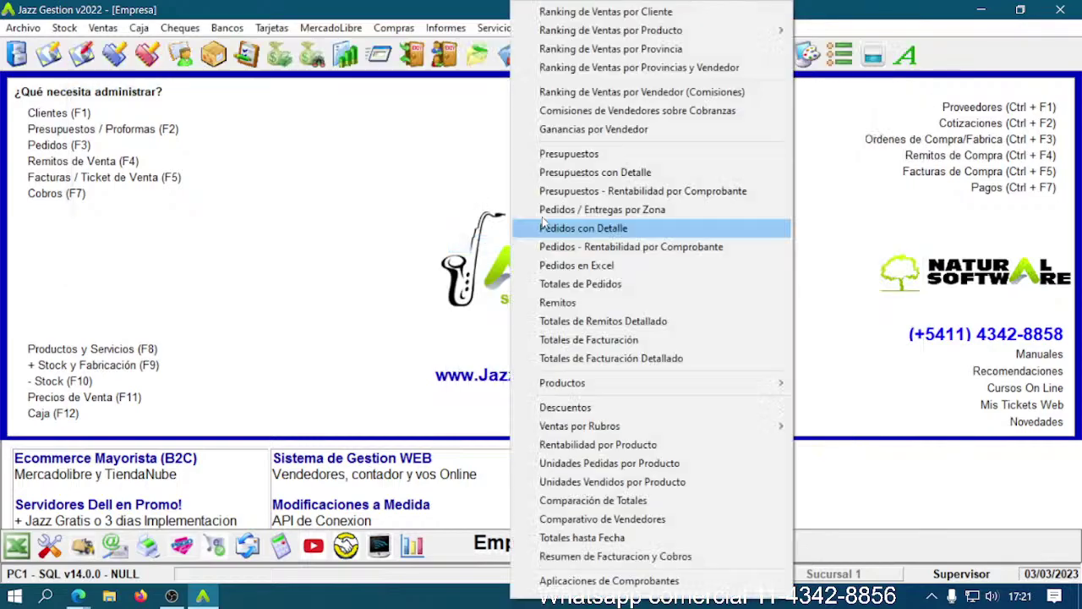
click(598, 444)
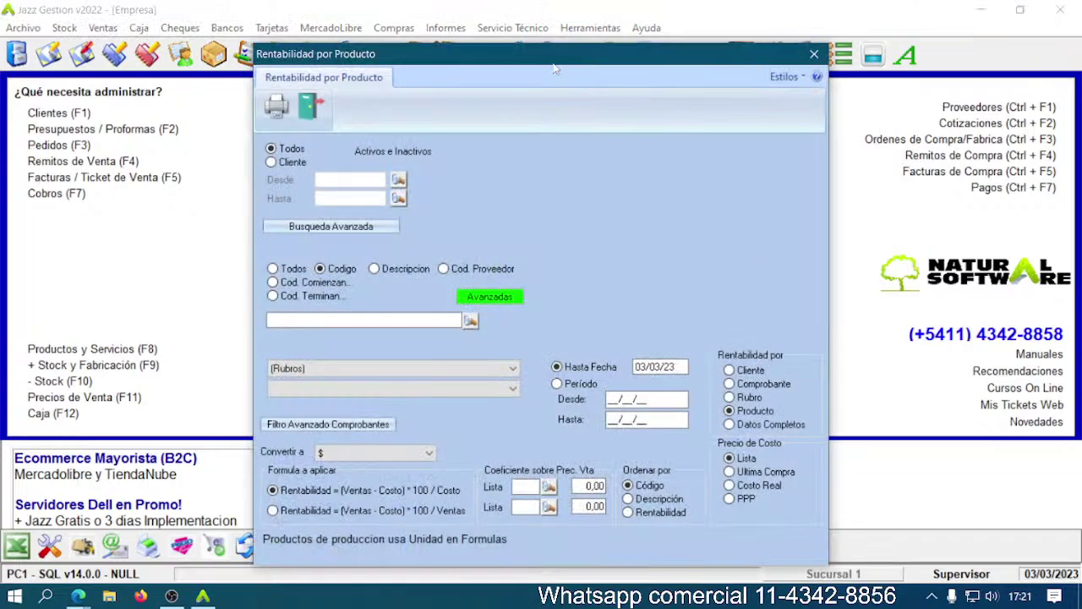
drag(554, 62, 549, 30)
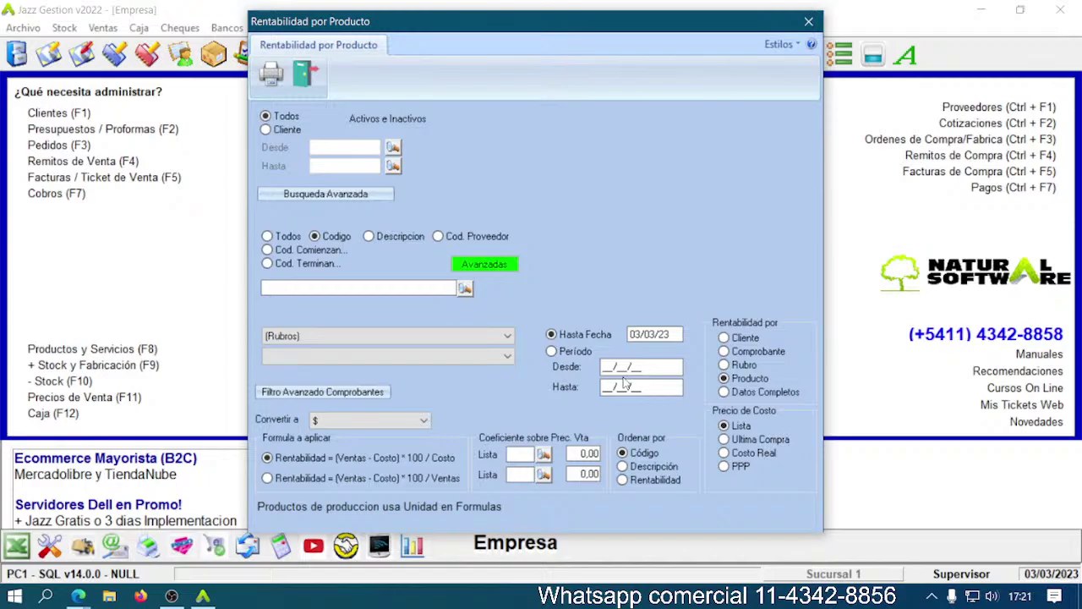
Limit the profitability report to a date period starting on 10/10/22.
click(551, 351)
click(647, 366)
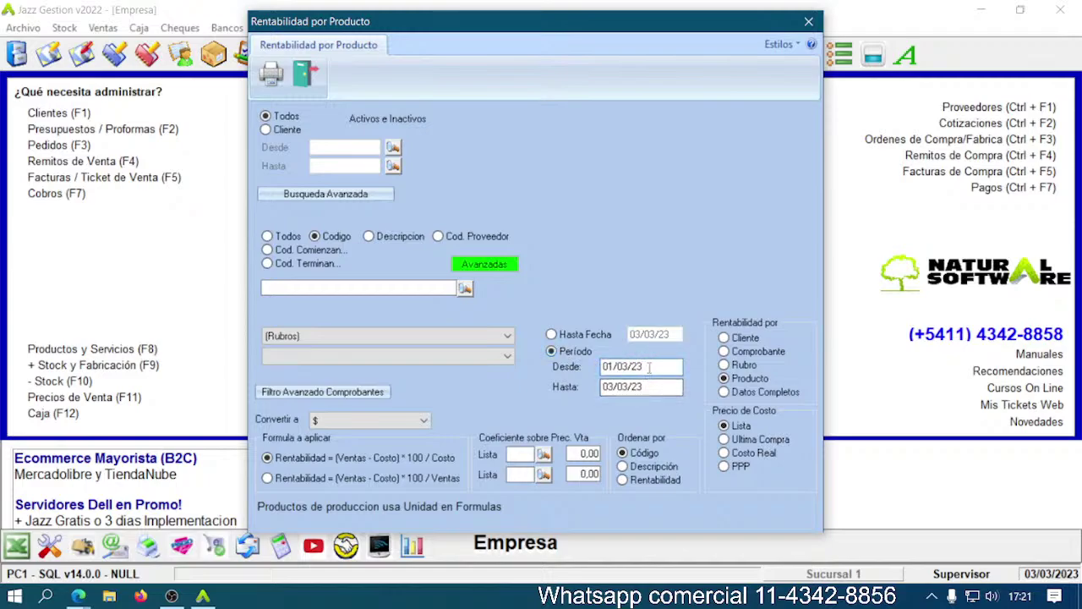
drag(647, 366, 584, 372)
text(10/10/22)
key(Return)
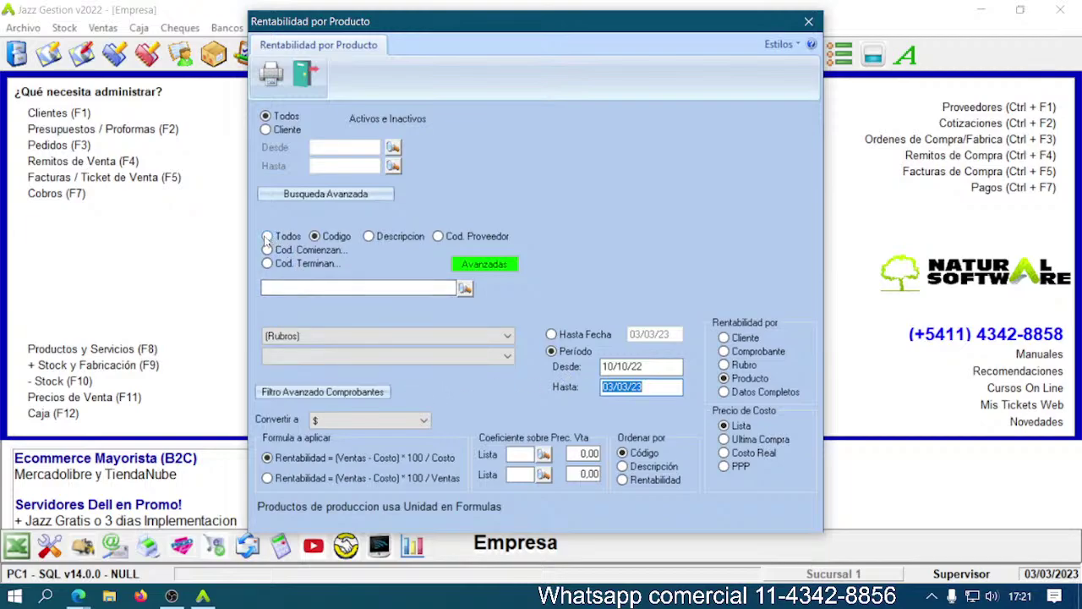
In the advanced product search, set the usual supplier to 0007 LA DELICIA FELIPE FORT and accept the filter.
click(478, 267)
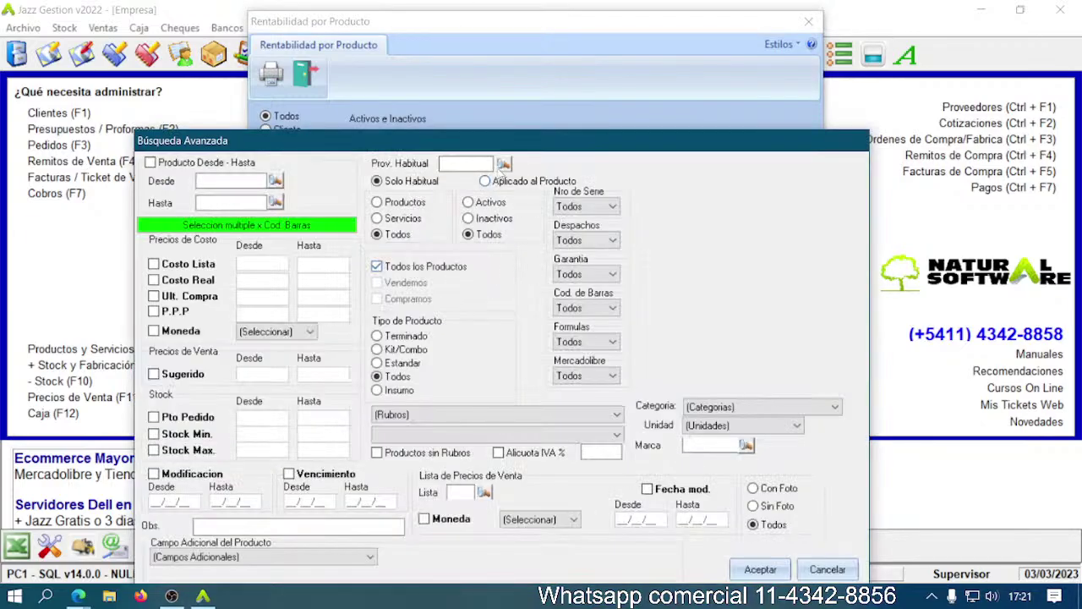
click(504, 163)
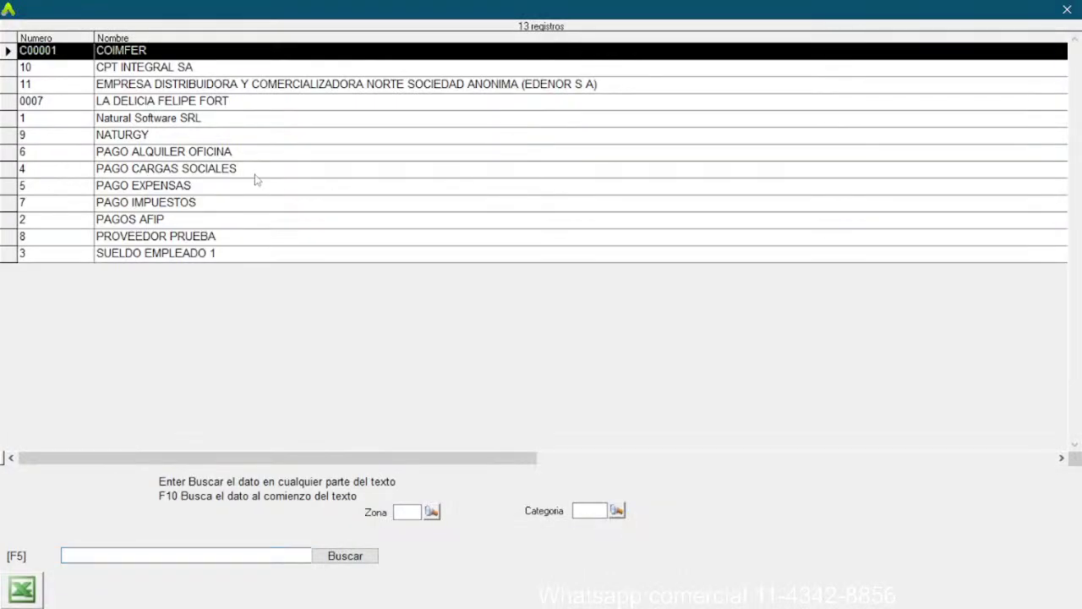
double_click(159, 102)
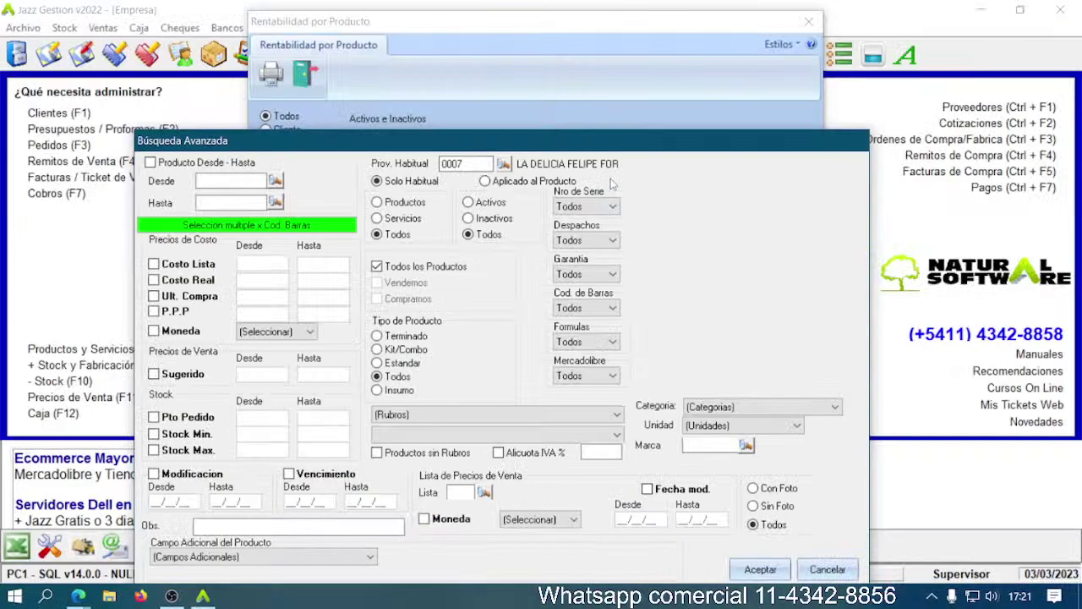
click(761, 569)
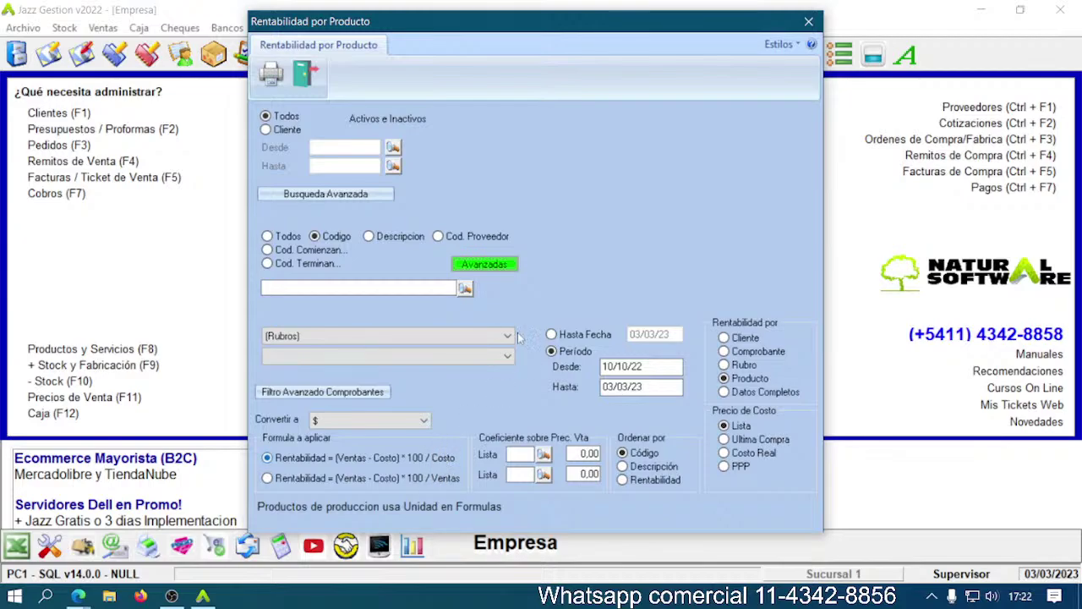
Try to generate the report with the cost-based profitability formula, and again with the sales-based formula (Ventas - Costo) * 100 / Ventas.
click(270, 74)
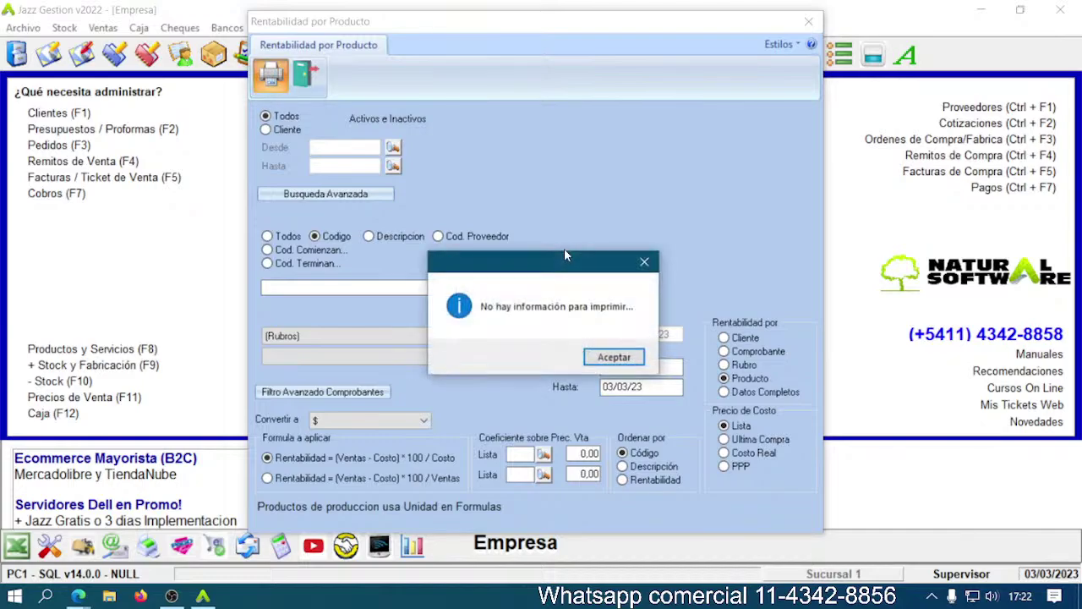
click(636, 356)
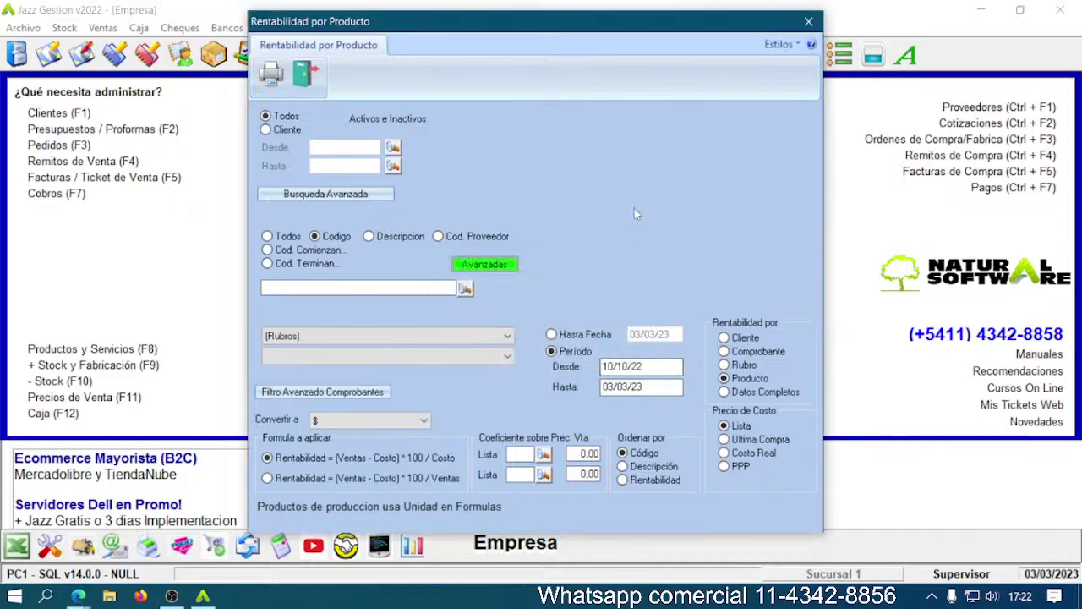
click(266, 479)
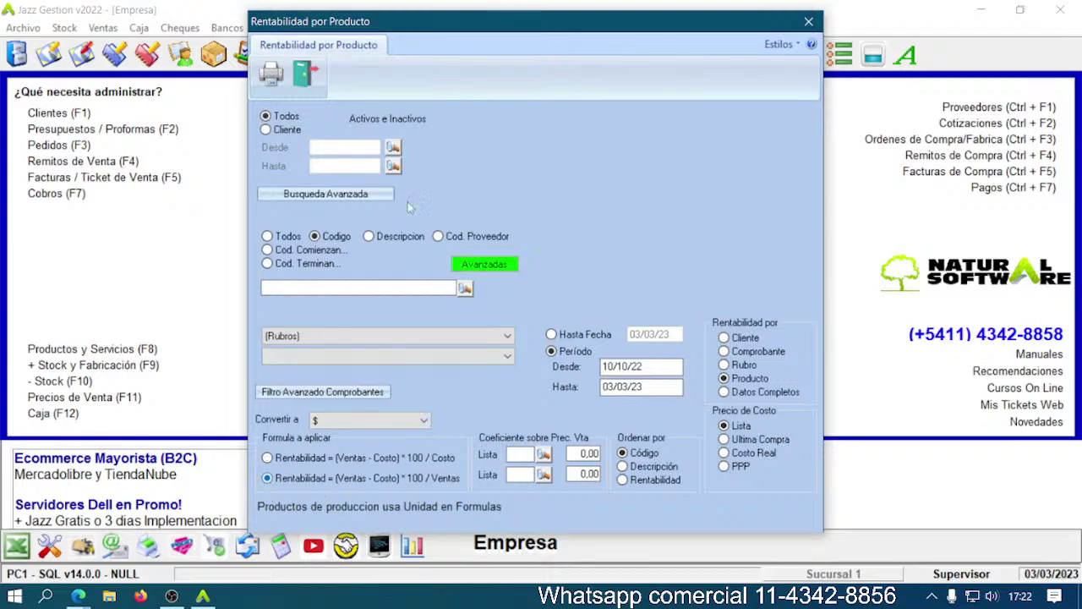
click(271, 74)
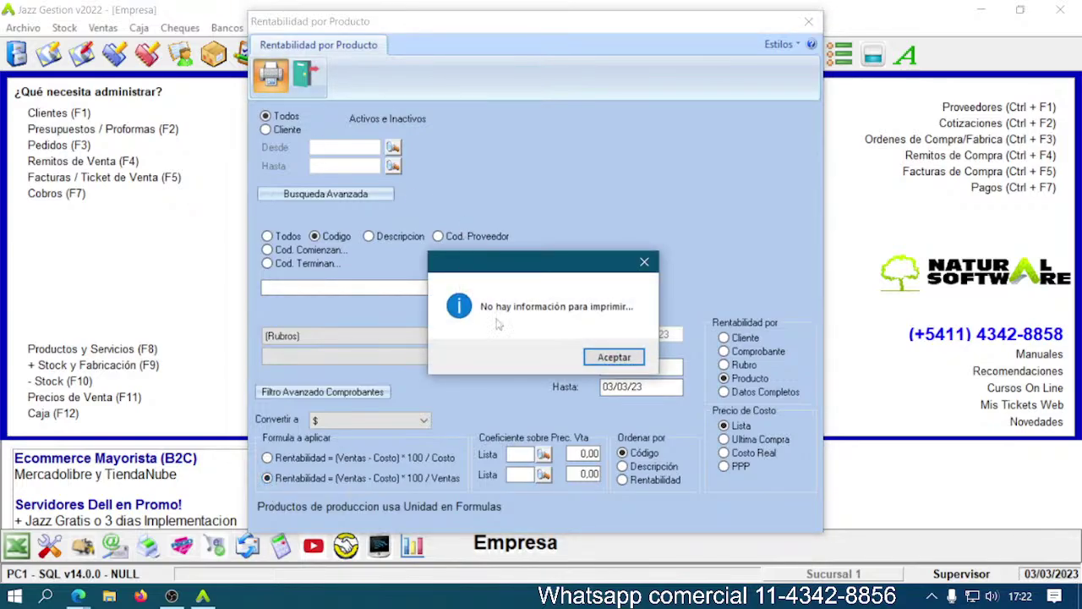
click(592, 356)
Include all products, apply the formula (Ventas - Costo) * 100 / Costo, and generate the profitability report.
click(268, 237)
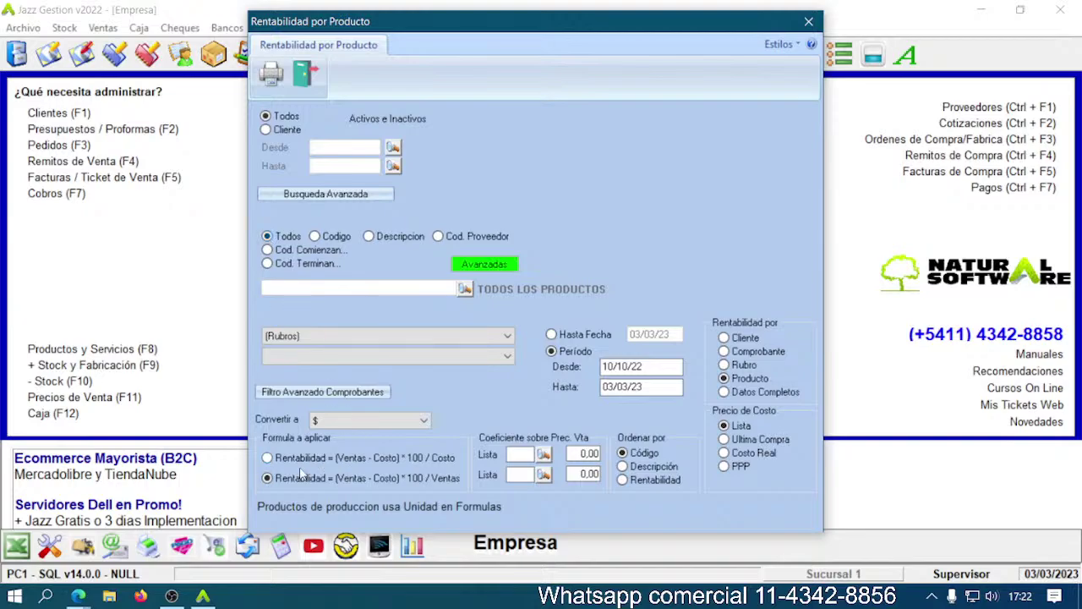
click(267, 458)
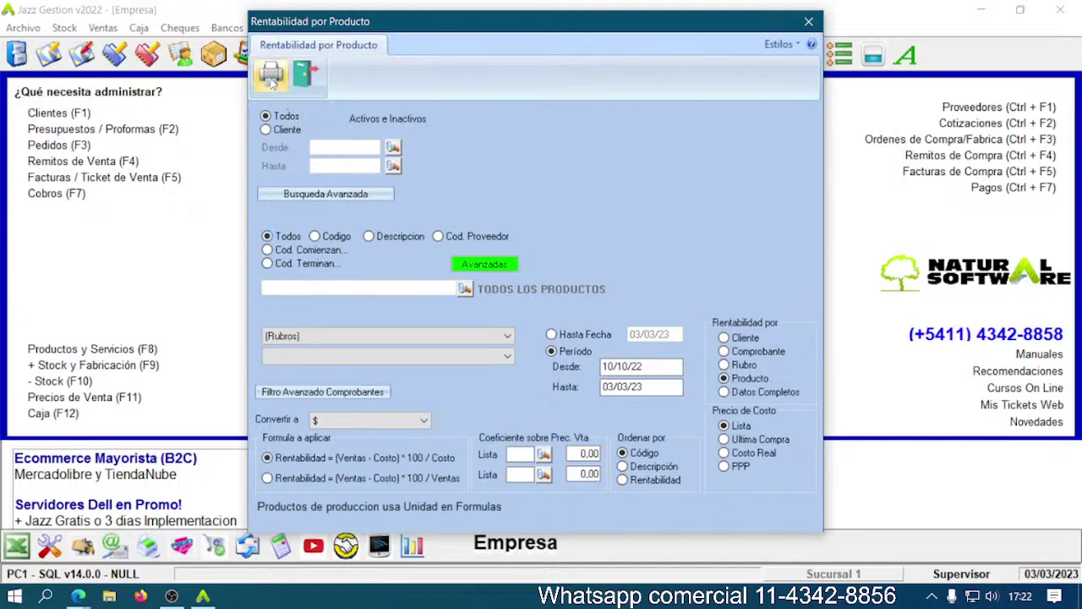
click(271, 74)
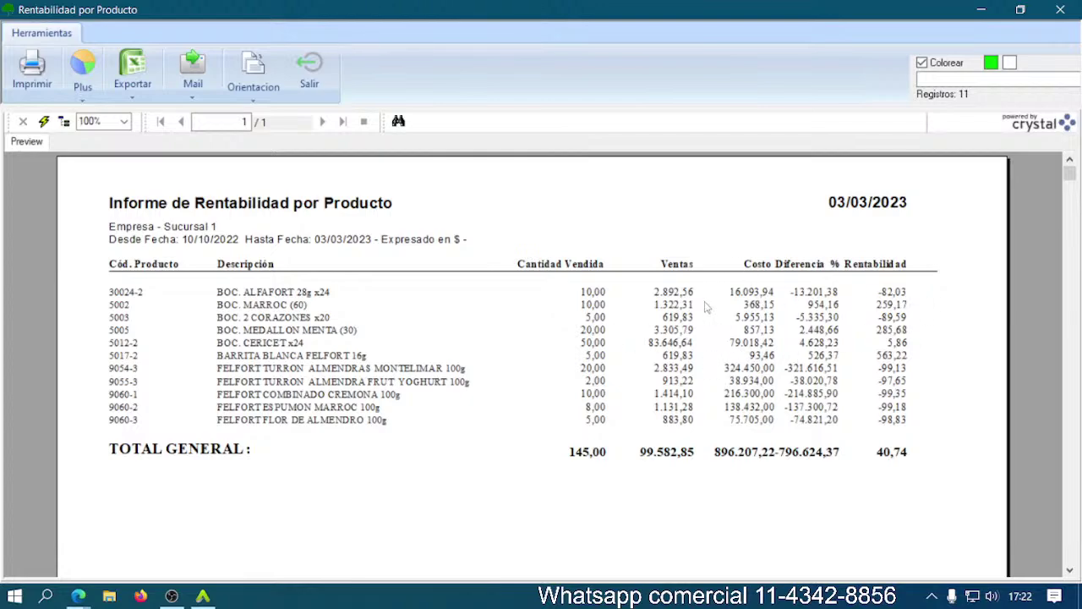
Examine the quantity sold, sales, cost, difference and profitability percentage of BOC. ALFAFORT 28g x24 in the report.
click(603, 295)
click(282, 297)
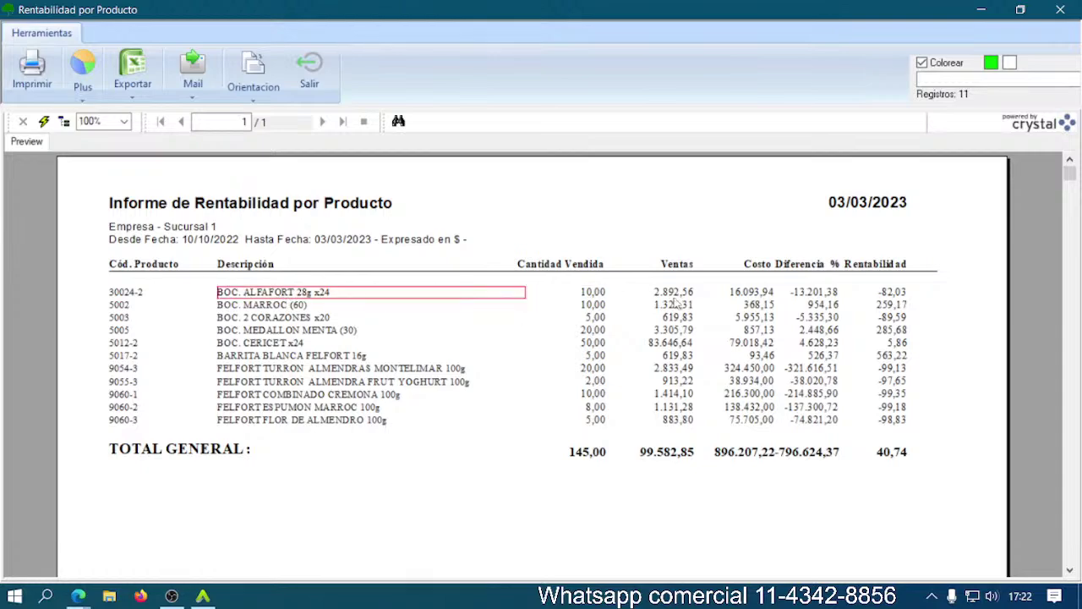
click(756, 296)
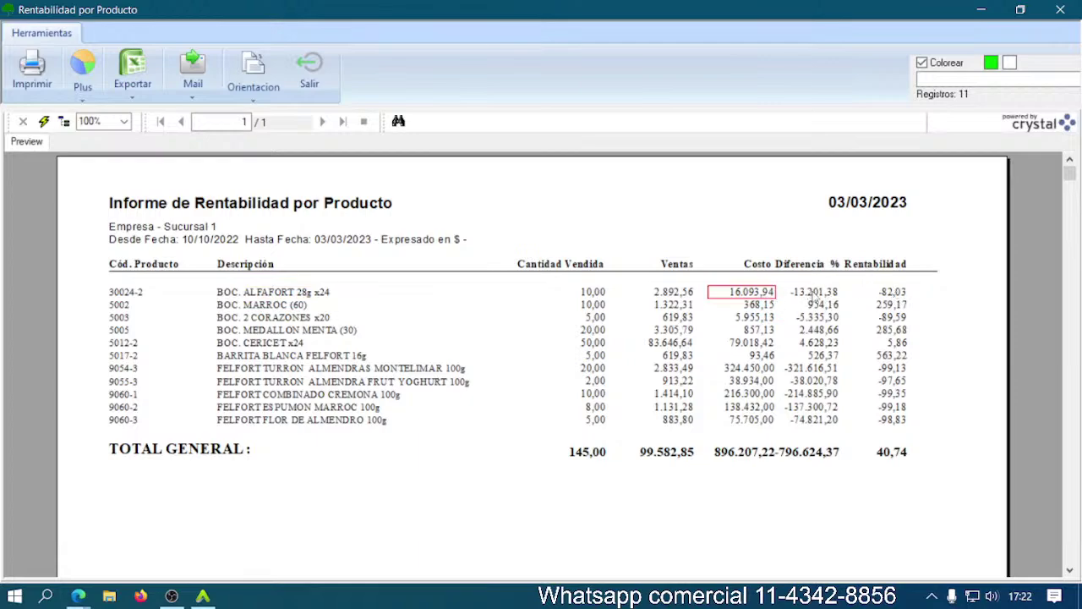
click(808, 296)
click(689, 295)
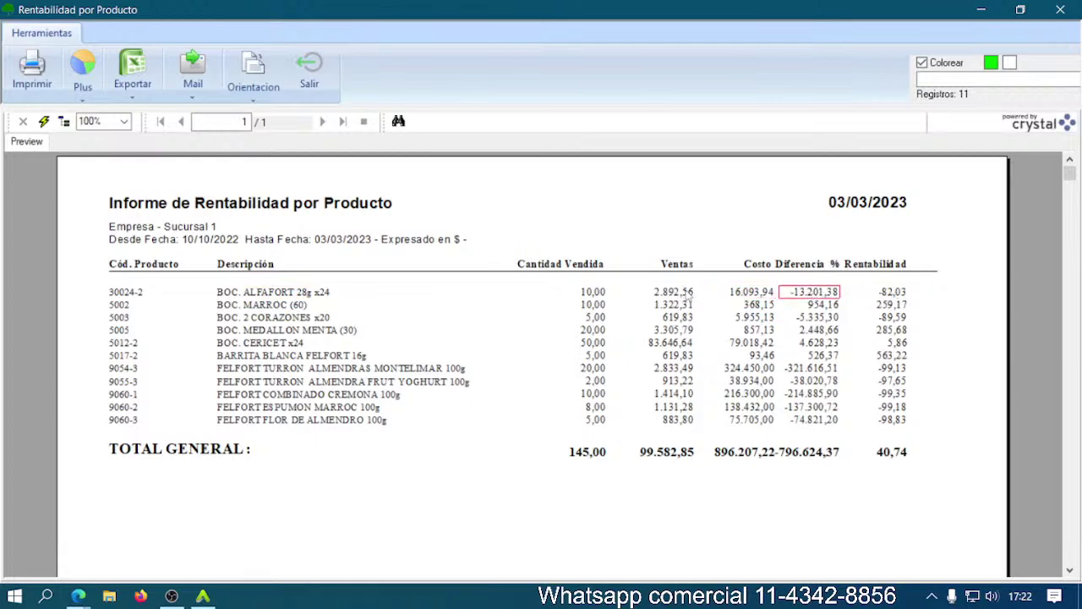
click(753, 294)
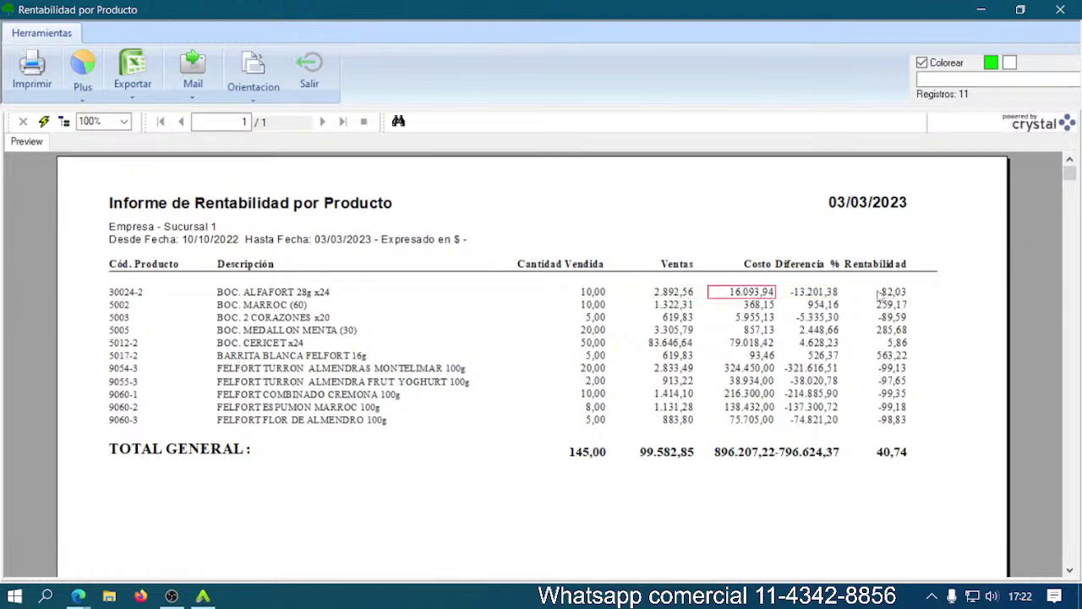
click(896, 296)
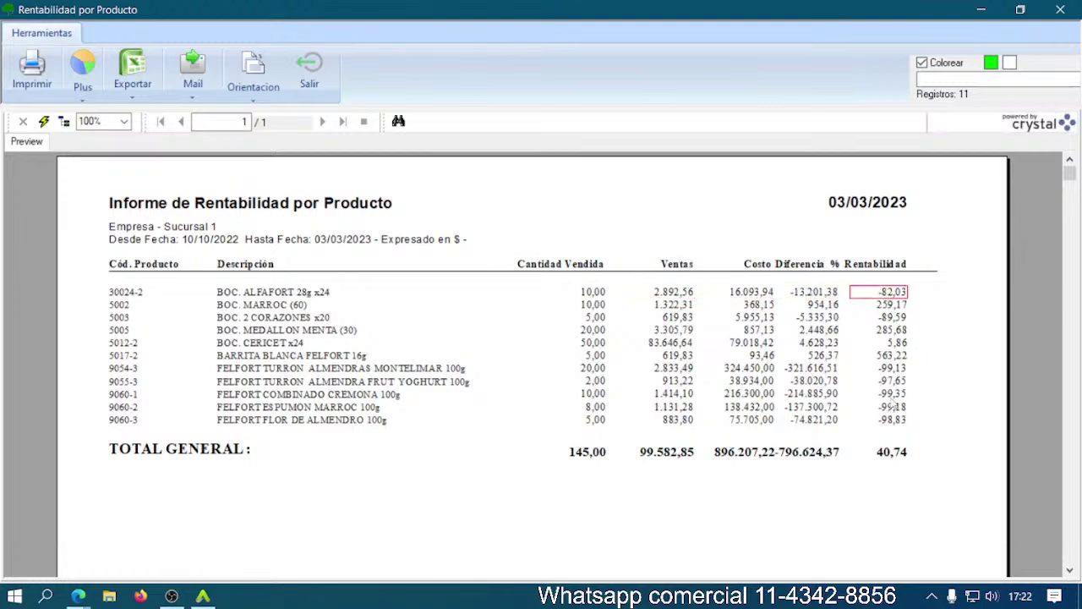
Compare cost, difference and profitability across the remaining report rows, such as BOC. MARROC, BOC. 2 CORAZONES and BOC. MEDALLON MENTA.
click(269, 308)
click(681, 308)
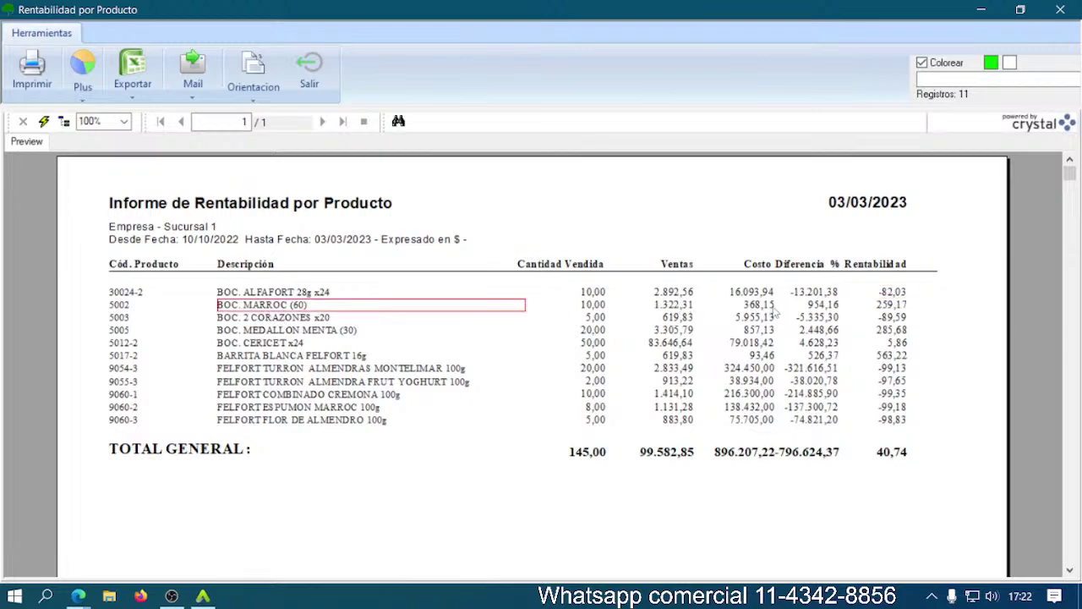
click(759, 306)
click(815, 306)
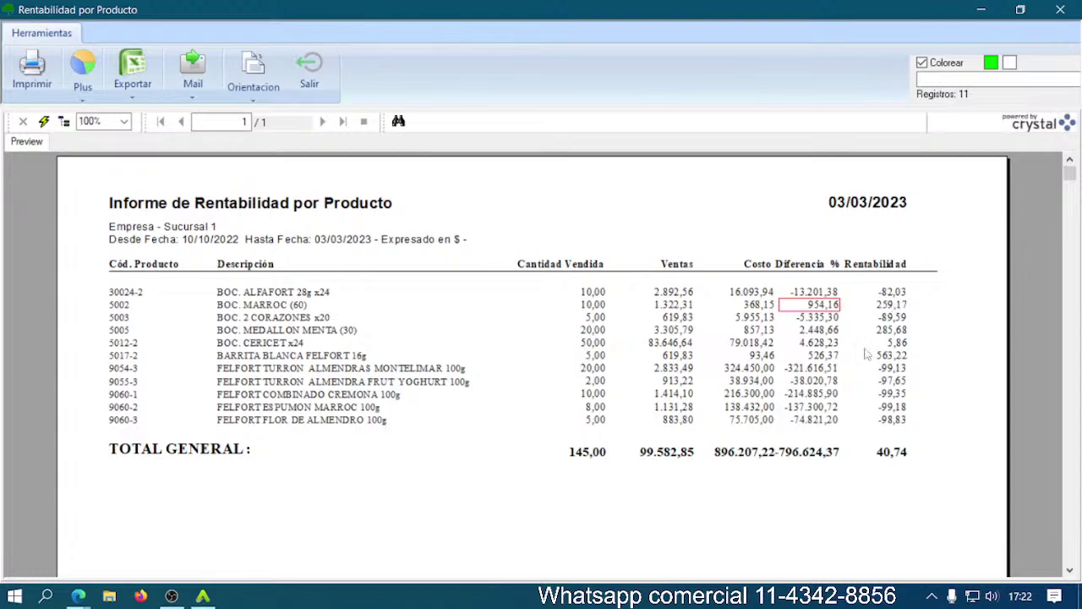
click(821, 318)
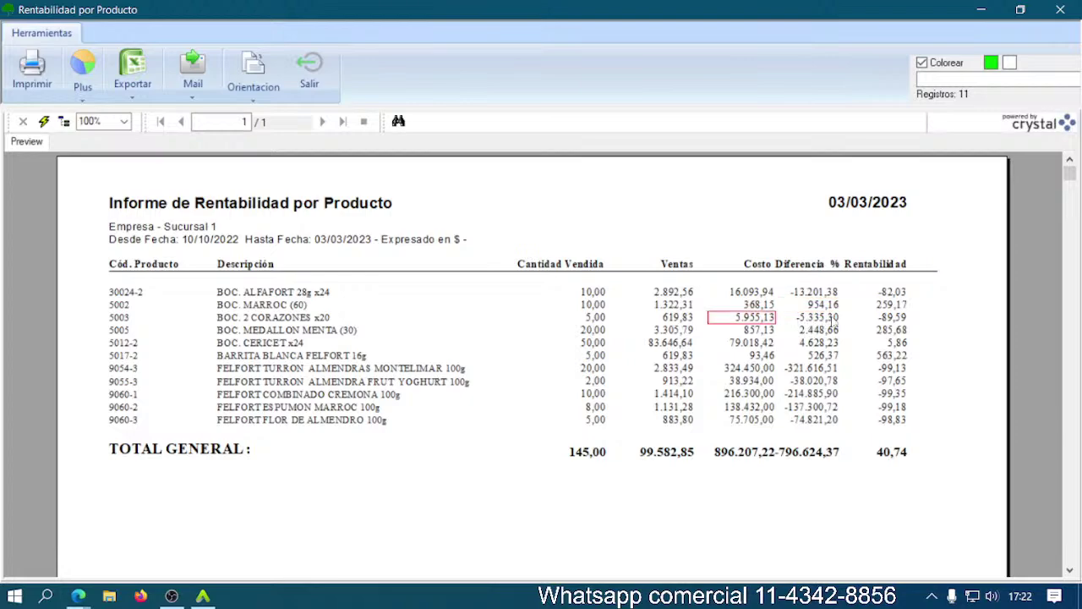
click(890, 323)
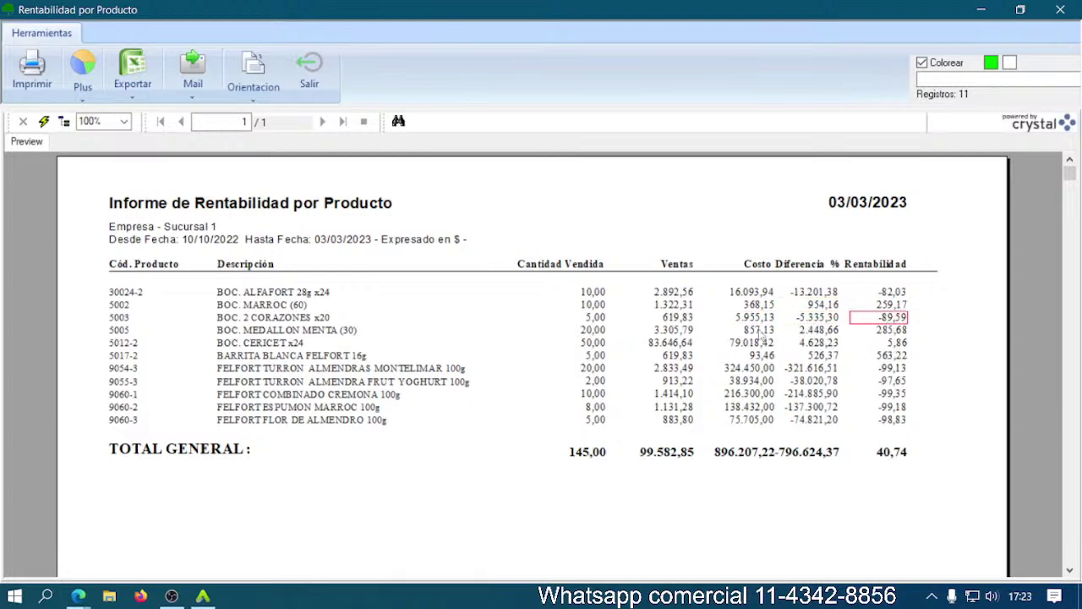
click(761, 331)
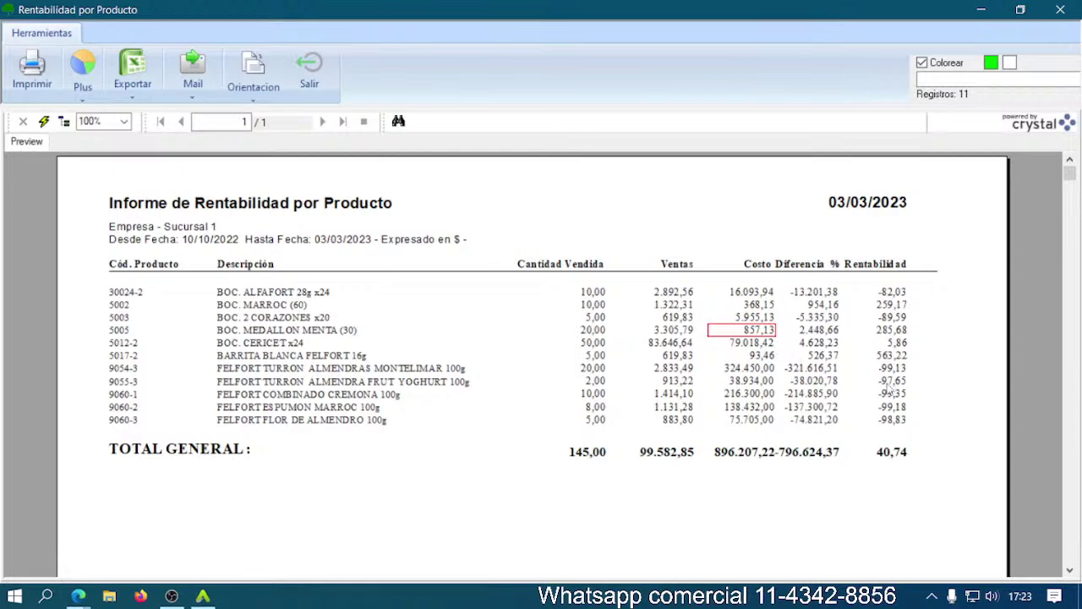
click(809, 296)
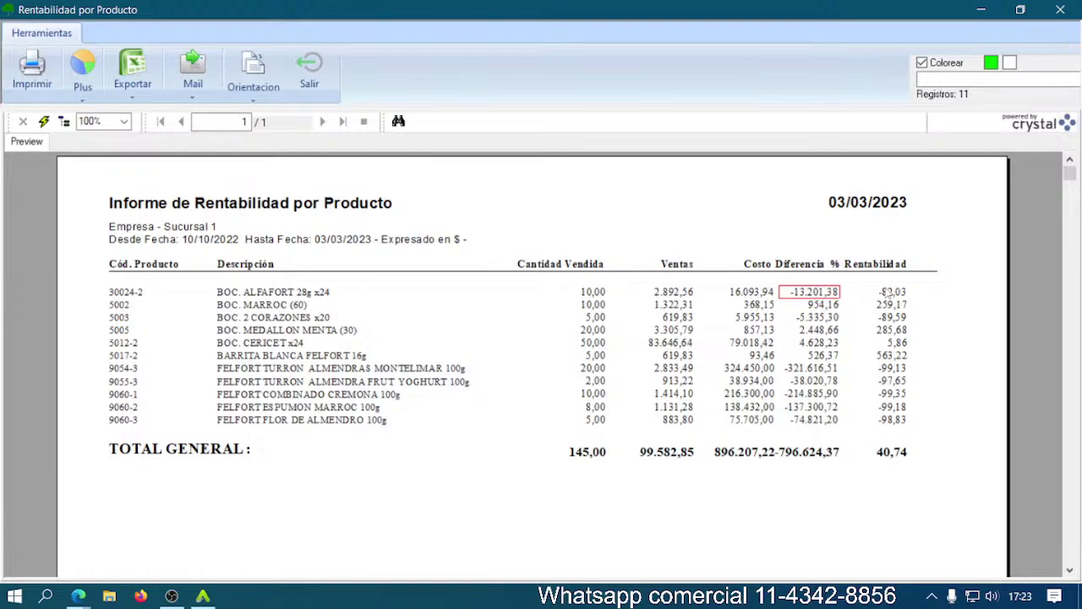
click(892, 296)
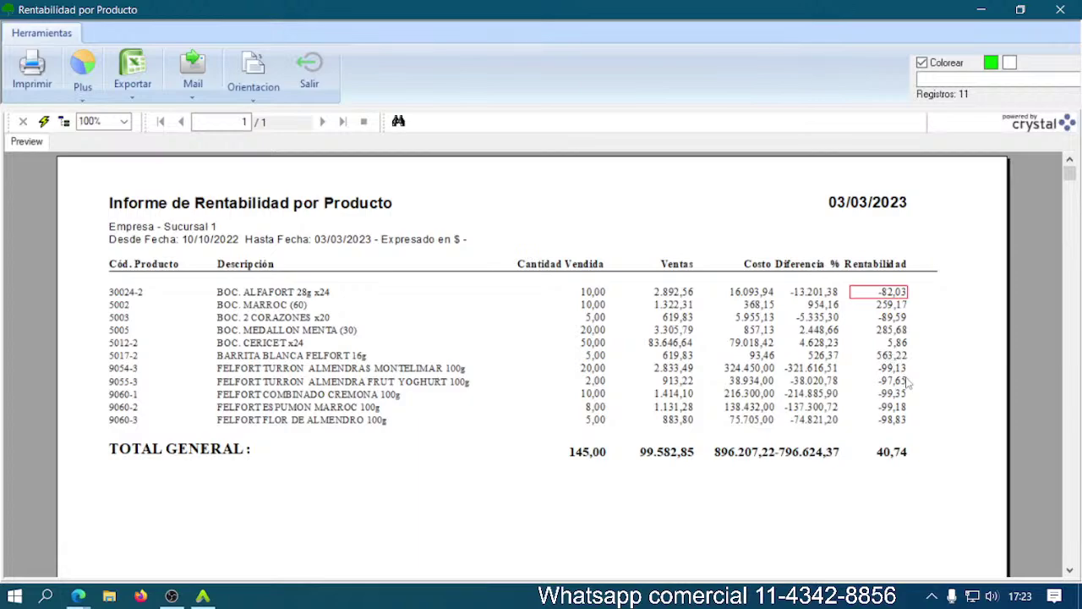
click(891, 358)
click(891, 369)
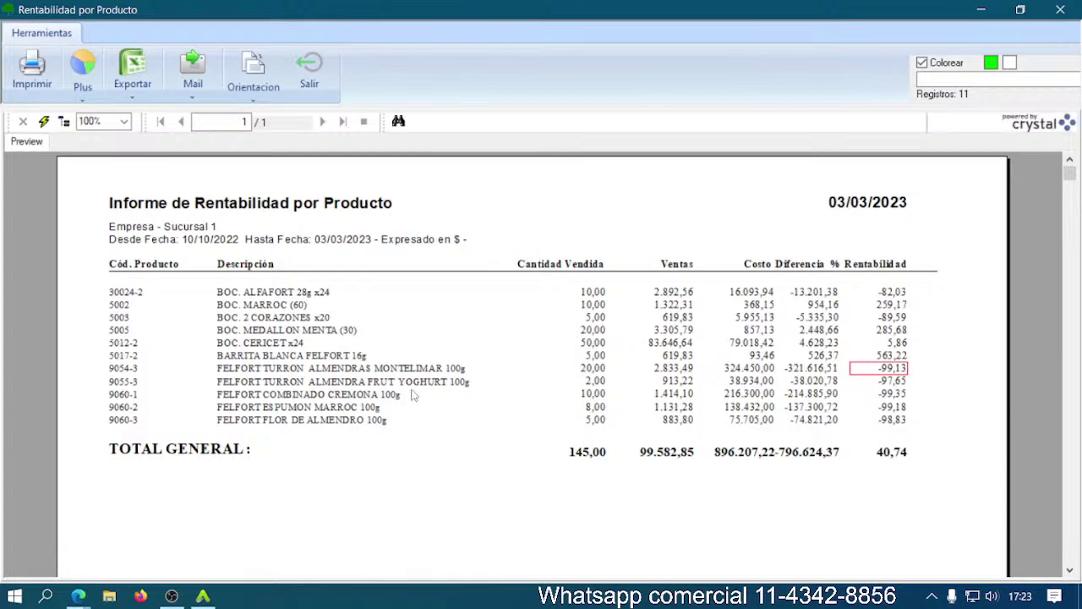
Read the newest messages in the popped-out YouTube live chat, and close the profitability report preview and its form.
click(78, 597)
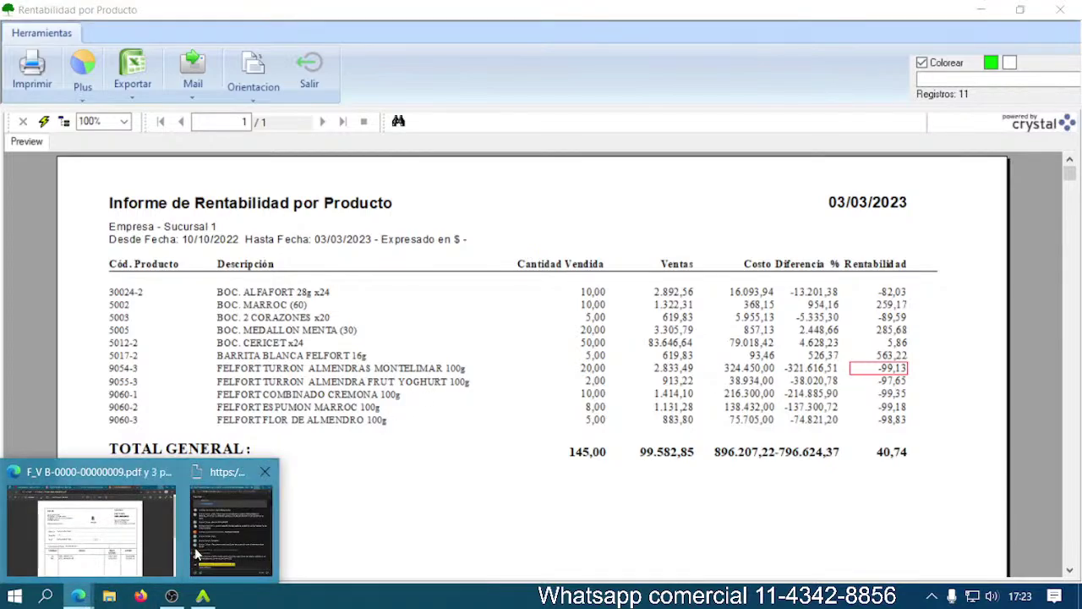
click(243, 533)
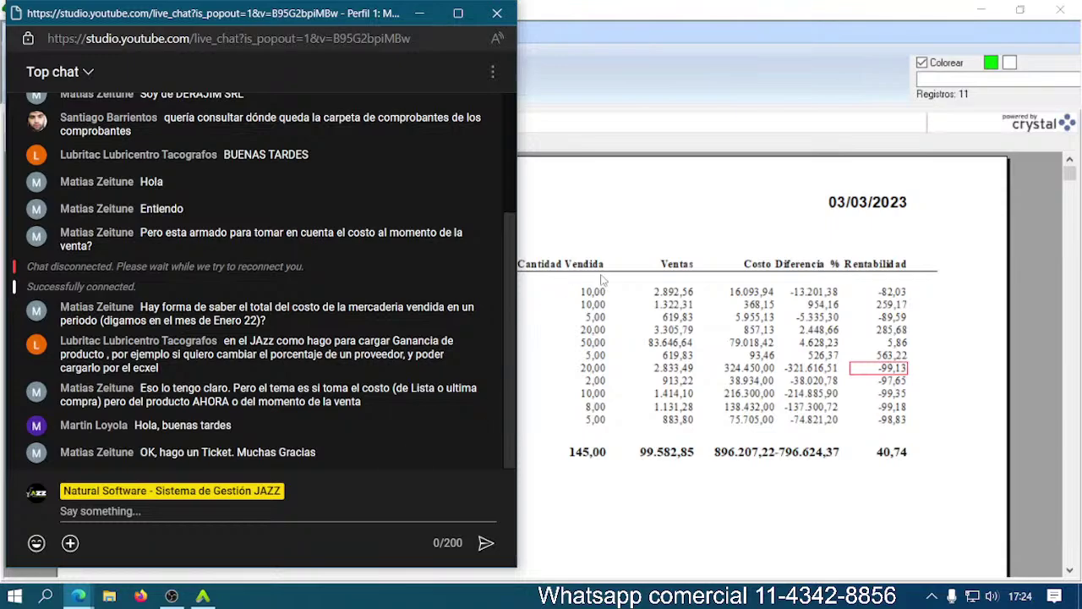
click(1061, 9)
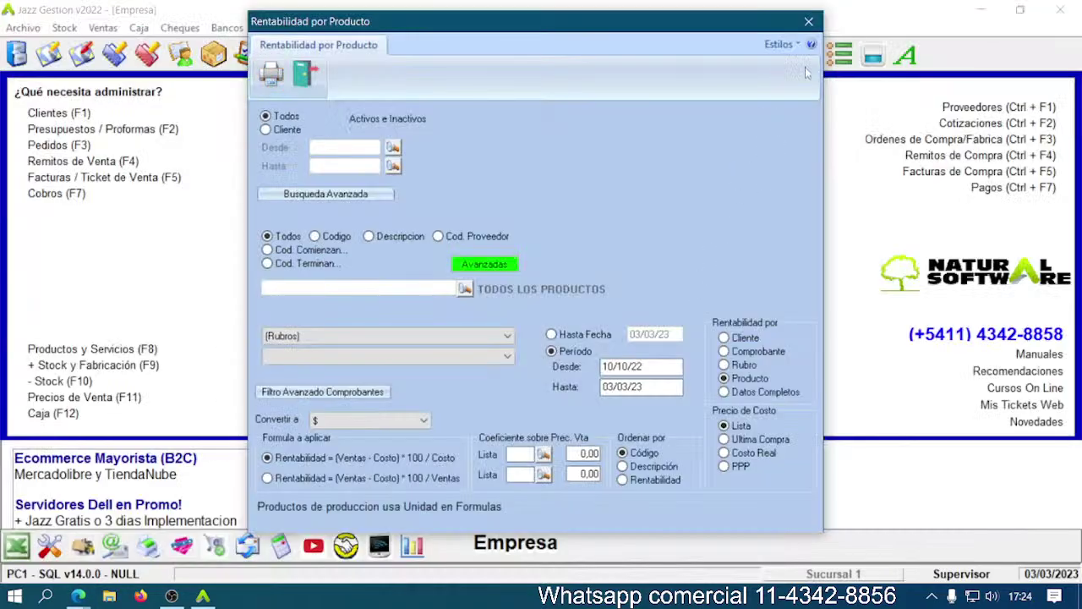
click(808, 21)
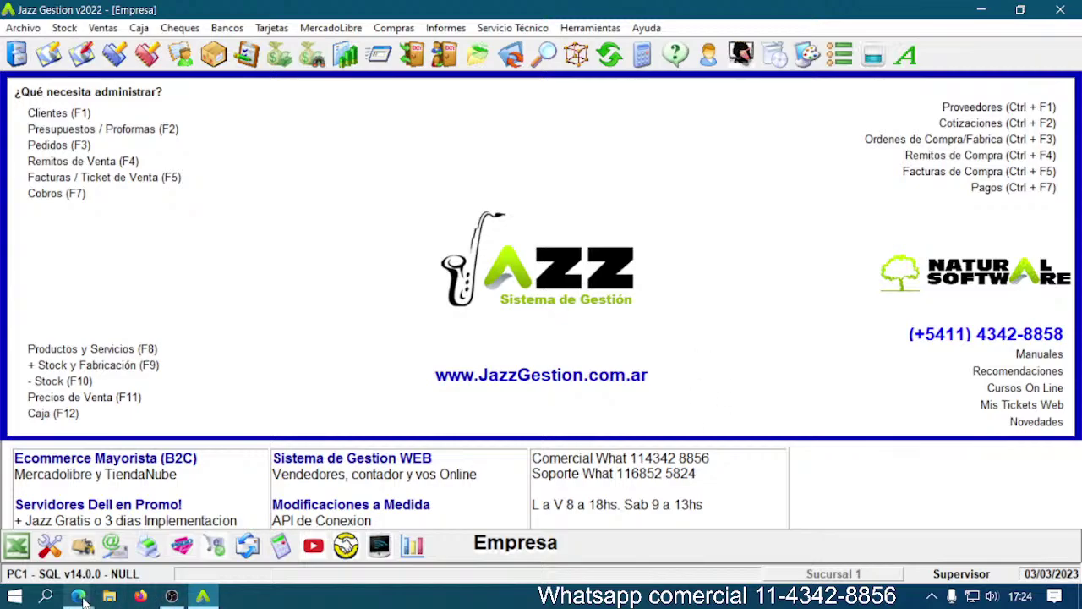
Bring up the YouTube live chat, read the question about loading product profit percentages by supplier from Excel, and minimize the chat.
mouse_move(77, 596)
click(206, 519)
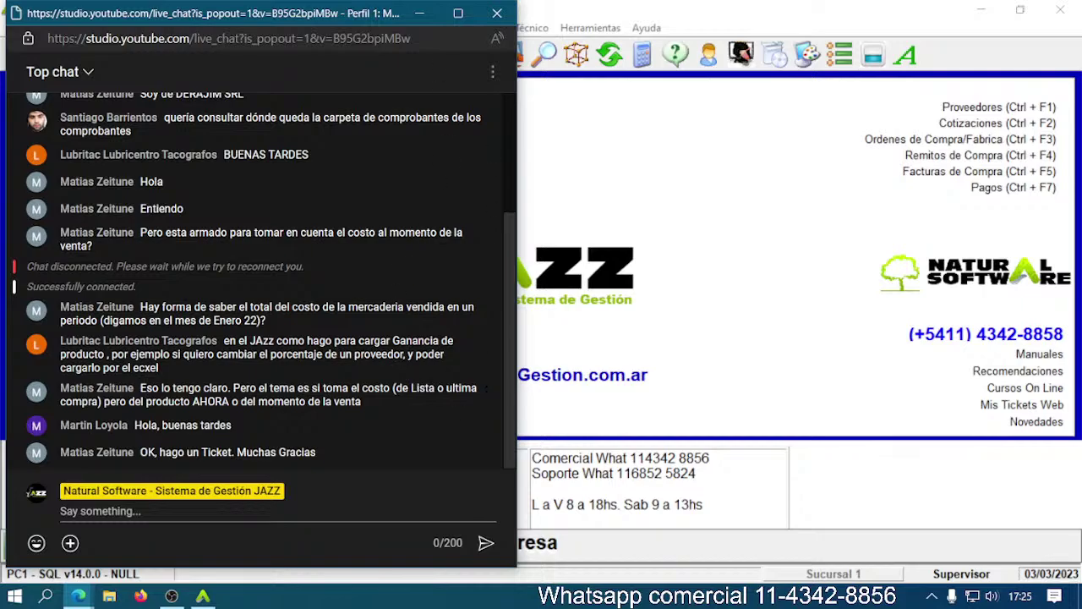
click(419, 14)
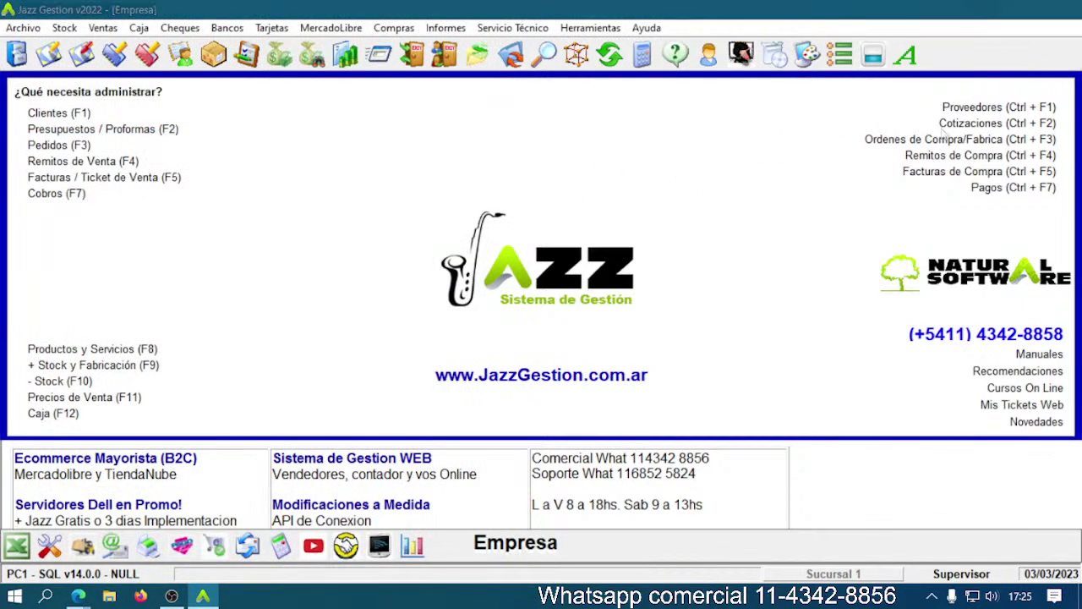
Show the desktop, dismiss the OneDrive pop-up, and open the workbook Productos para actualizar in Excel.
key(super+d)
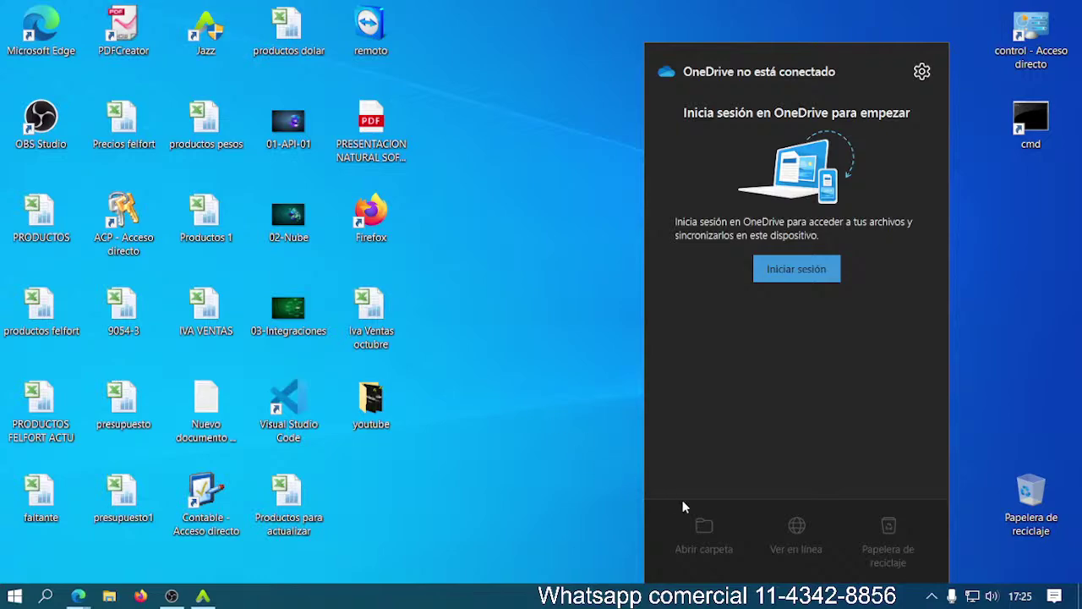
click(922, 72)
click(963, 251)
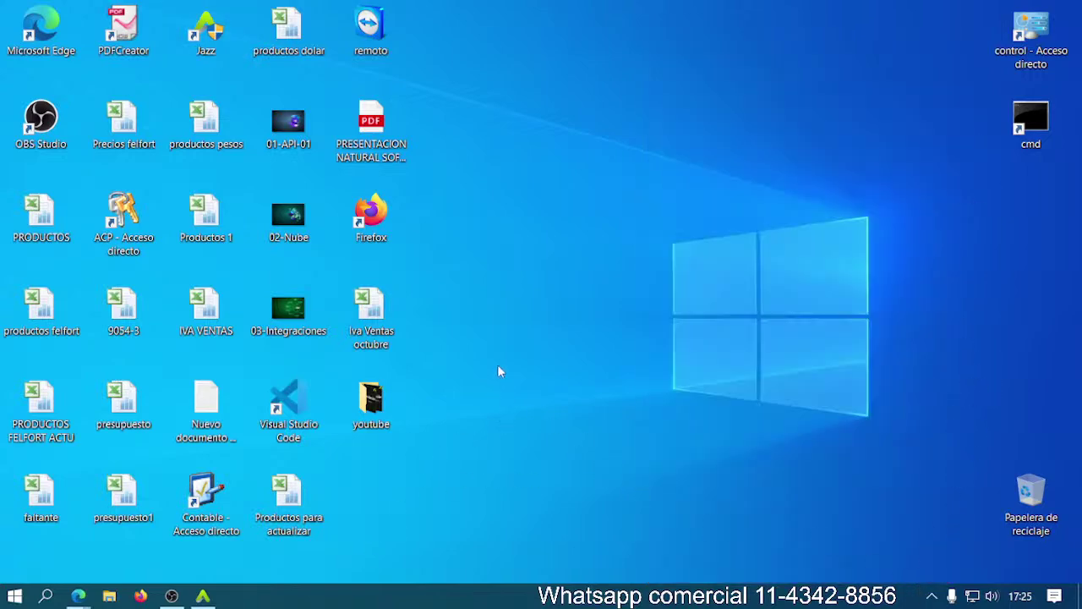
double_click(289, 499)
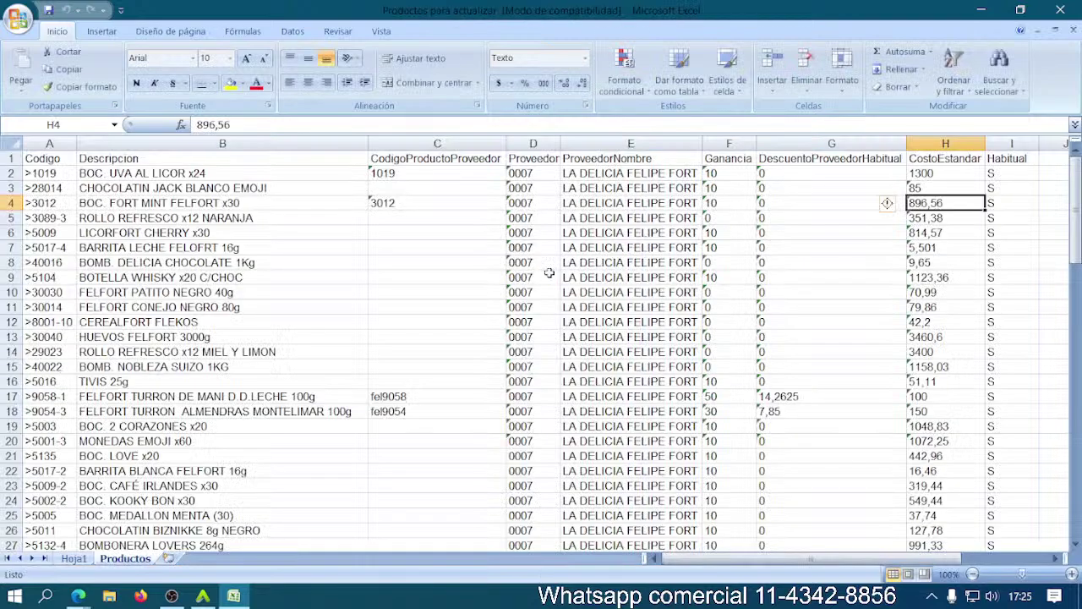
Examine the Ganancia column in the Productos sheet, checking the profit percentages of individual products down to about row 30.
mouse_move(749, 559)
mouse_down()
mouse_move(764, 558)
mouse_move(745, 552)
mouse_up()
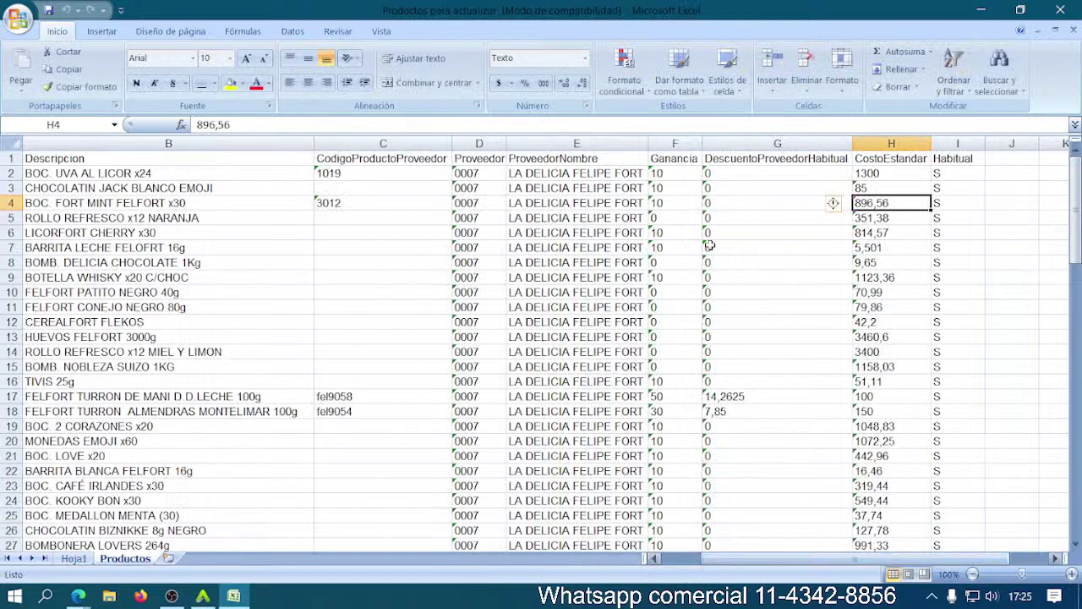
click(674, 143)
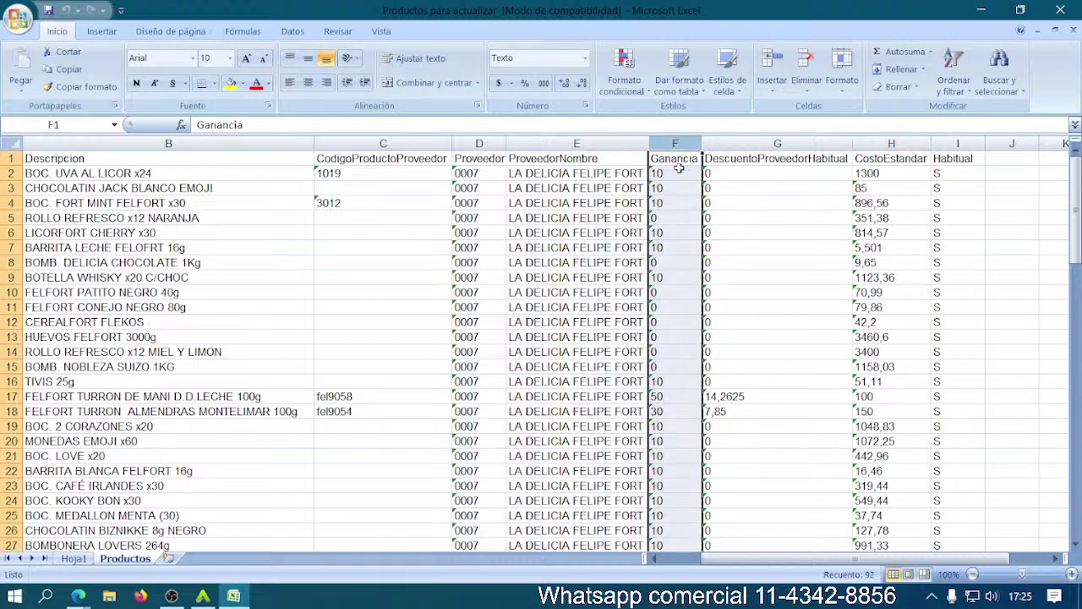
click(674, 172)
click(671, 190)
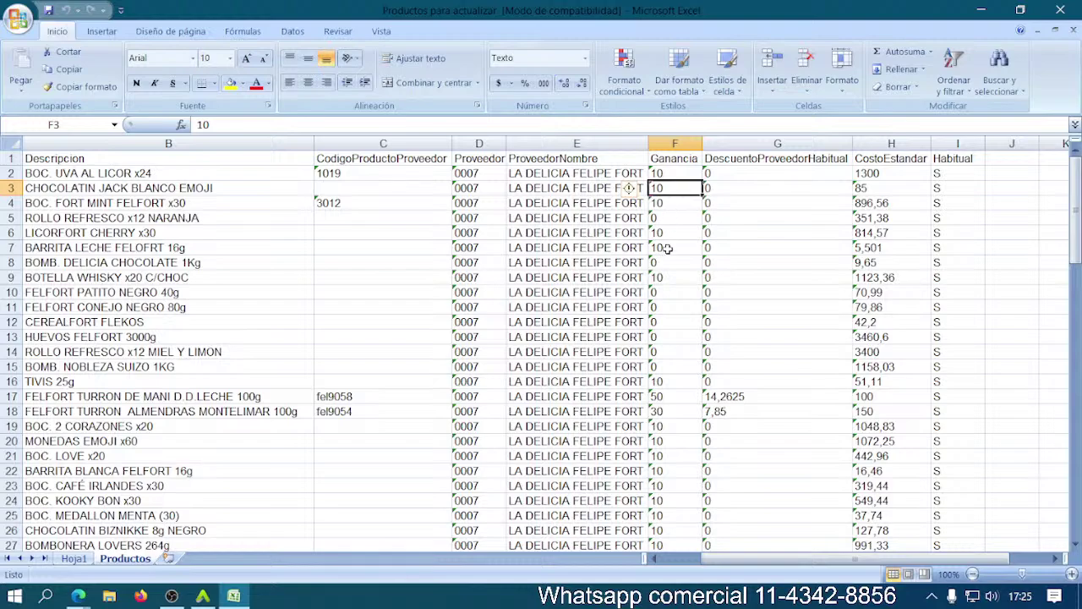
click(669, 246)
click(673, 264)
click(676, 396)
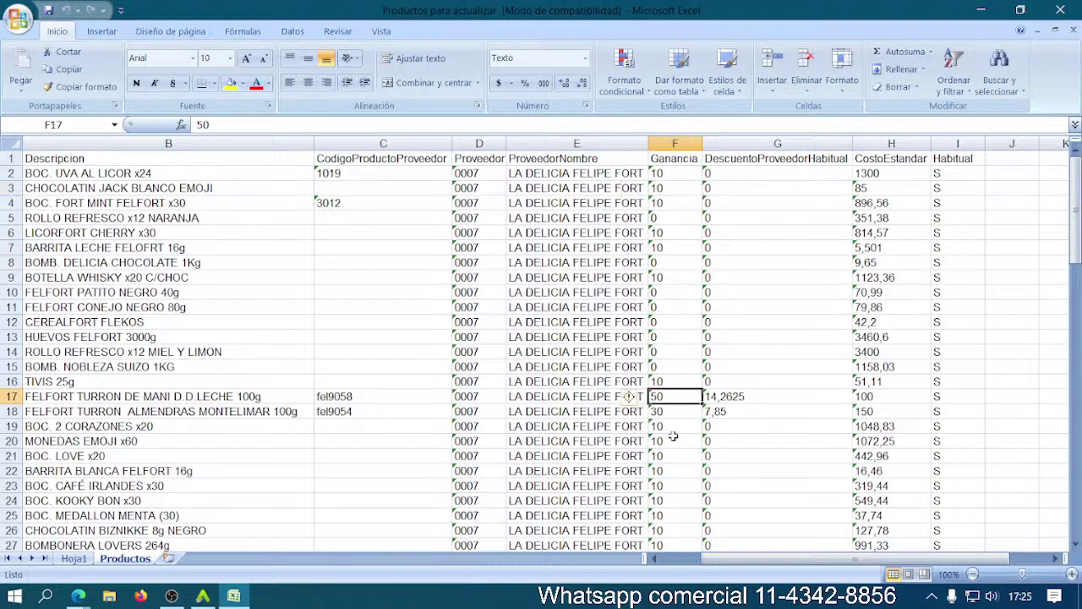
scroll(679, 418, down, 2)
click(664, 324)
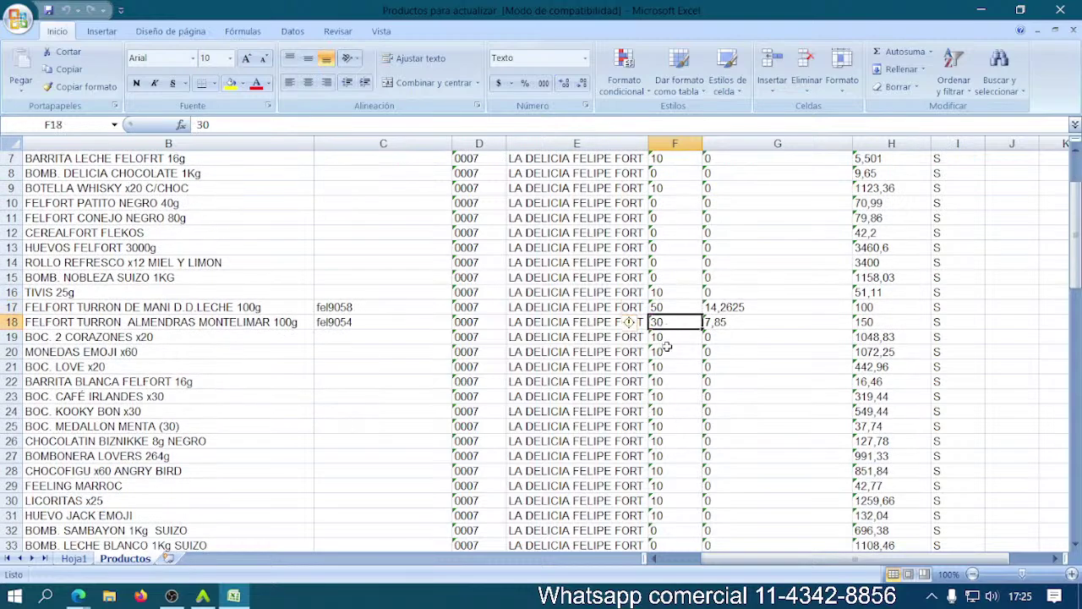
click(668, 350)
click(678, 455)
click(678, 494)
scroll(680, 494, up, 2)
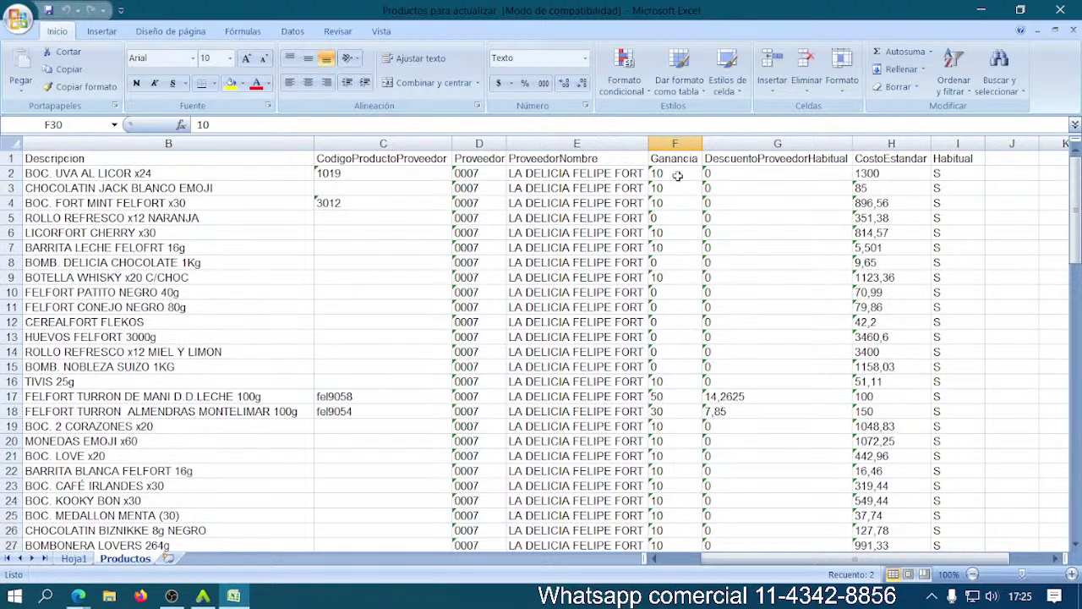
Examine the DescuentoProveedorHabitual column, including its header and the discounts of the two FELFORT TURRON products.
click(727, 176)
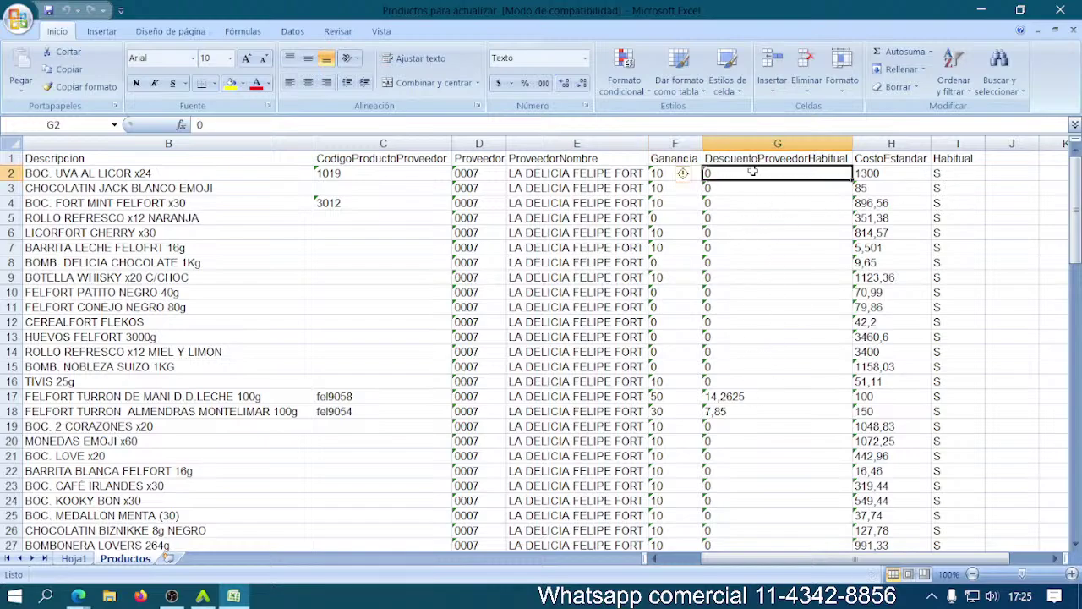
click(737, 203)
click(767, 292)
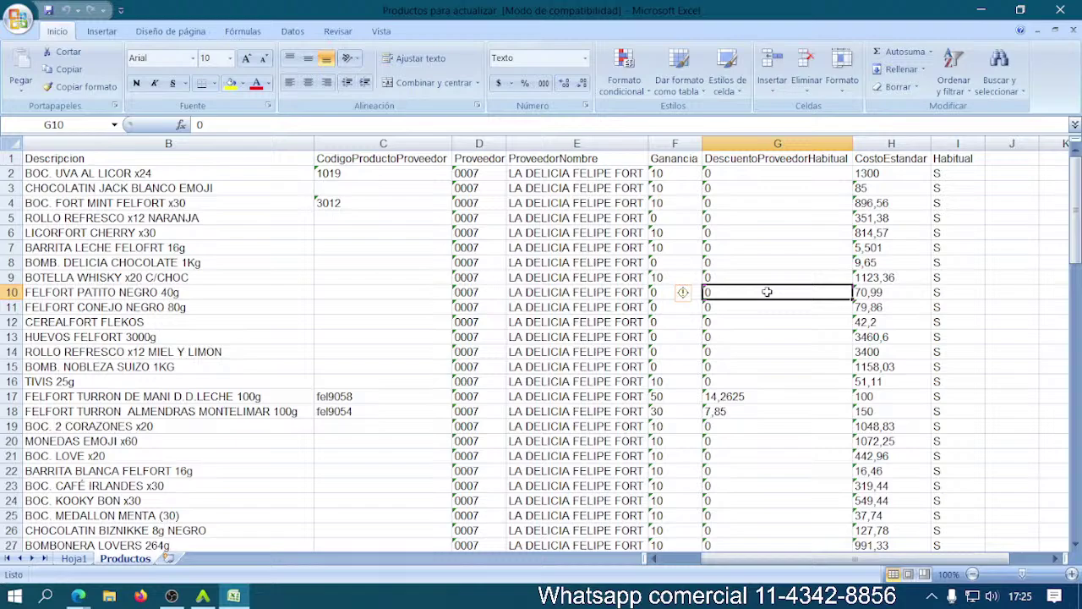
click(776, 159)
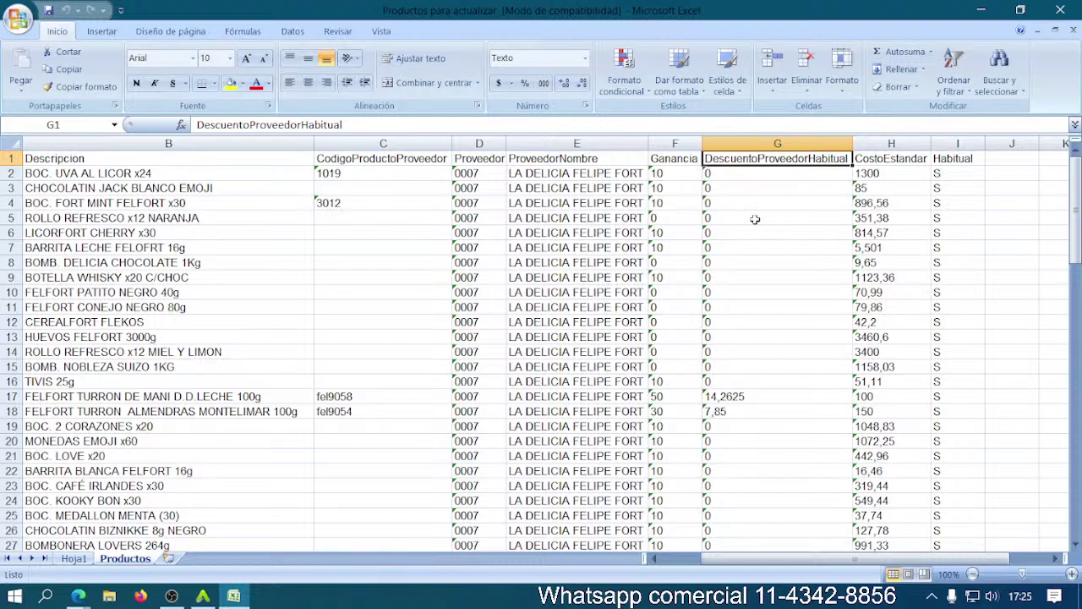
click(754, 307)
click(740, 411)
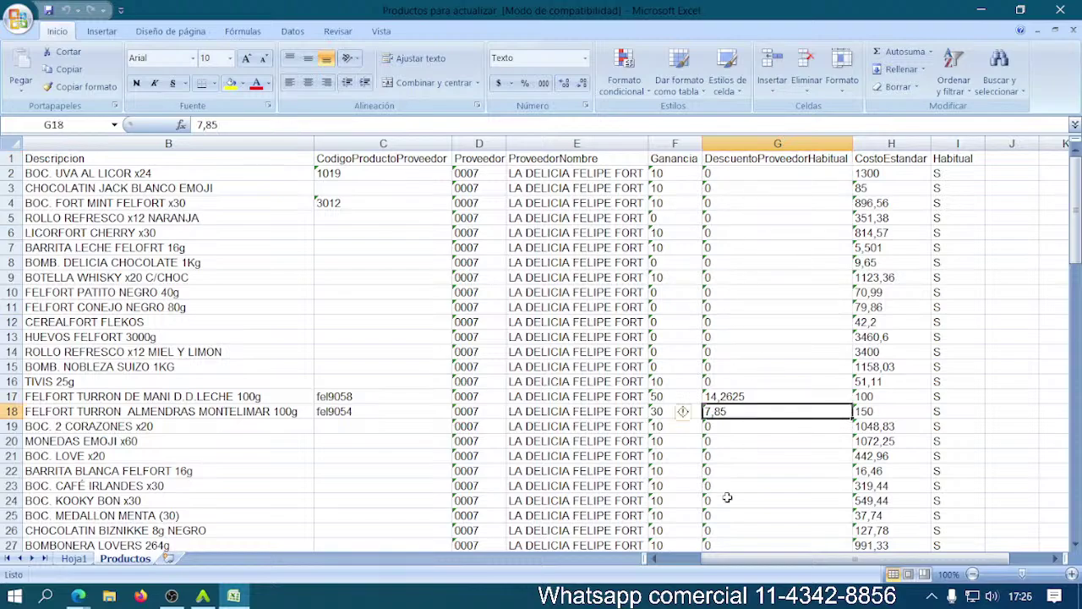
click(724, 398)
Compare the Ganancia and DescuentoProveedorHabitual values of several products, such as FELFORT TURRON DE MANI and BARRITA BLANCA FELFORT 16g.
click(660, 398)
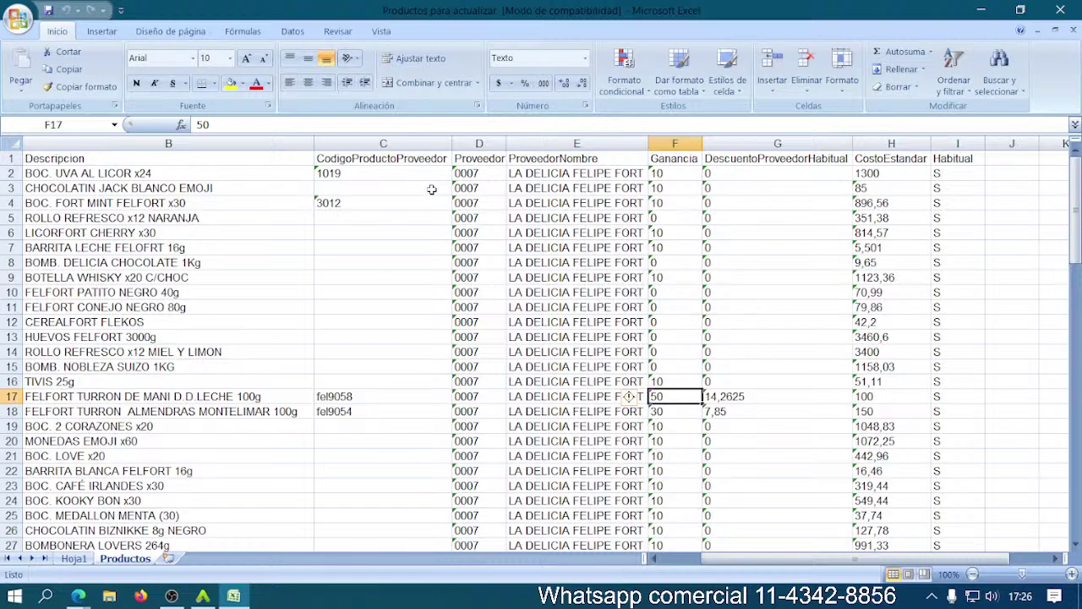
click(664, 423)
click(680, 472)
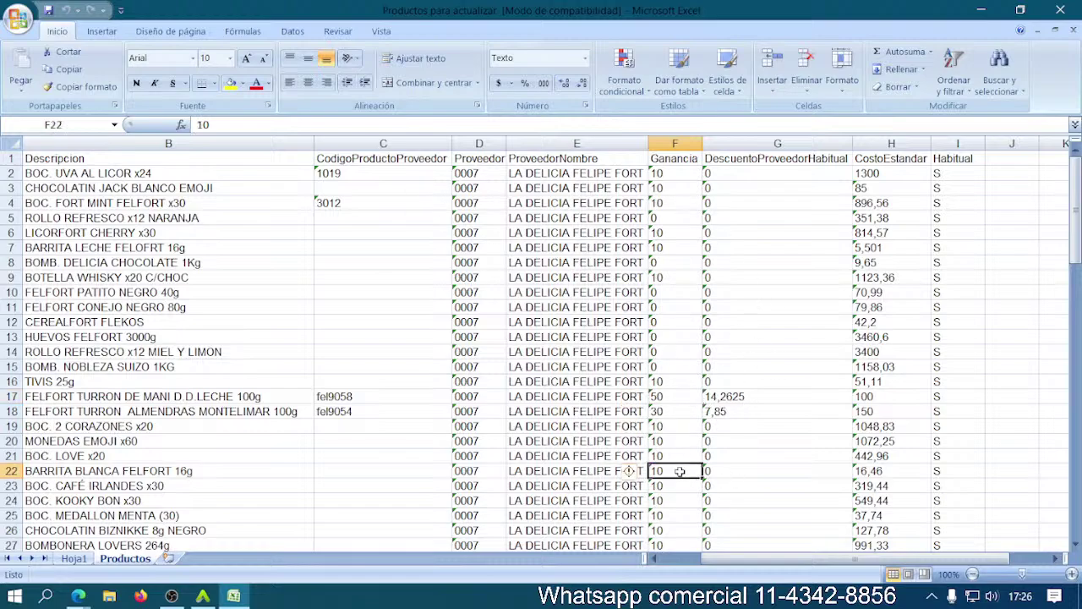
click(660, 385)
click(758, 363)
click(752, 400)
click(753, 442)
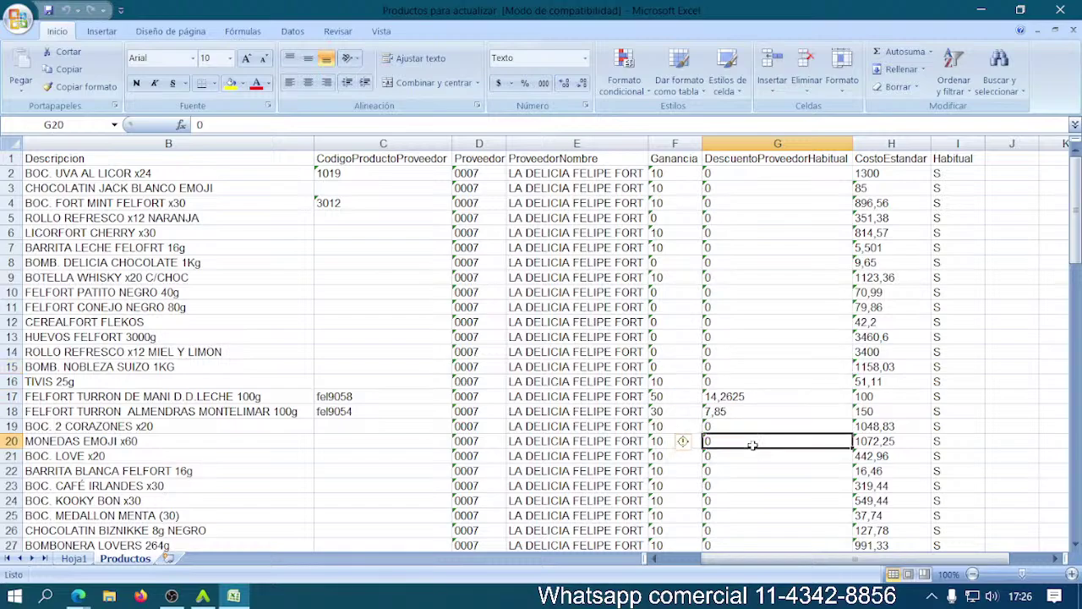
click(756, 234)
click(740, 175)
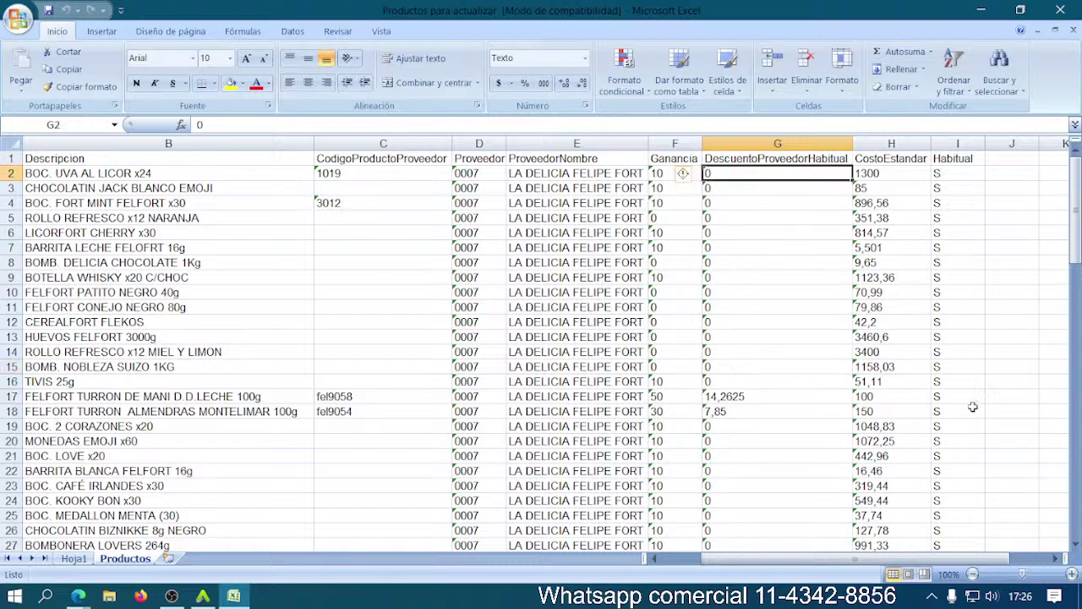
click(50, 325)
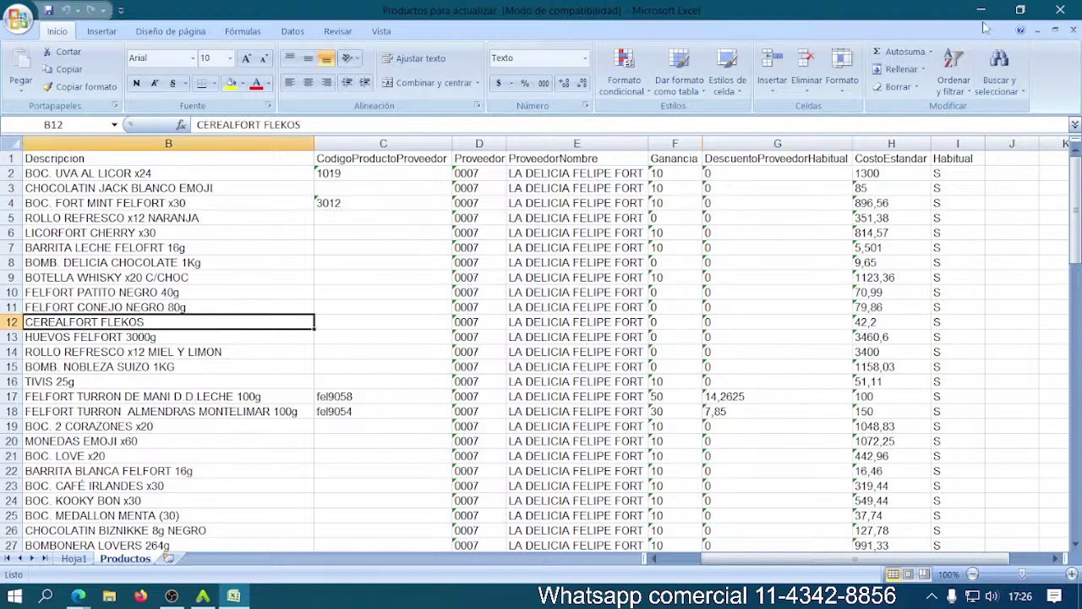
Minimize the workbook, switch to Jazz Gestion, and open the general export of products to Excel.
click(981, 9)
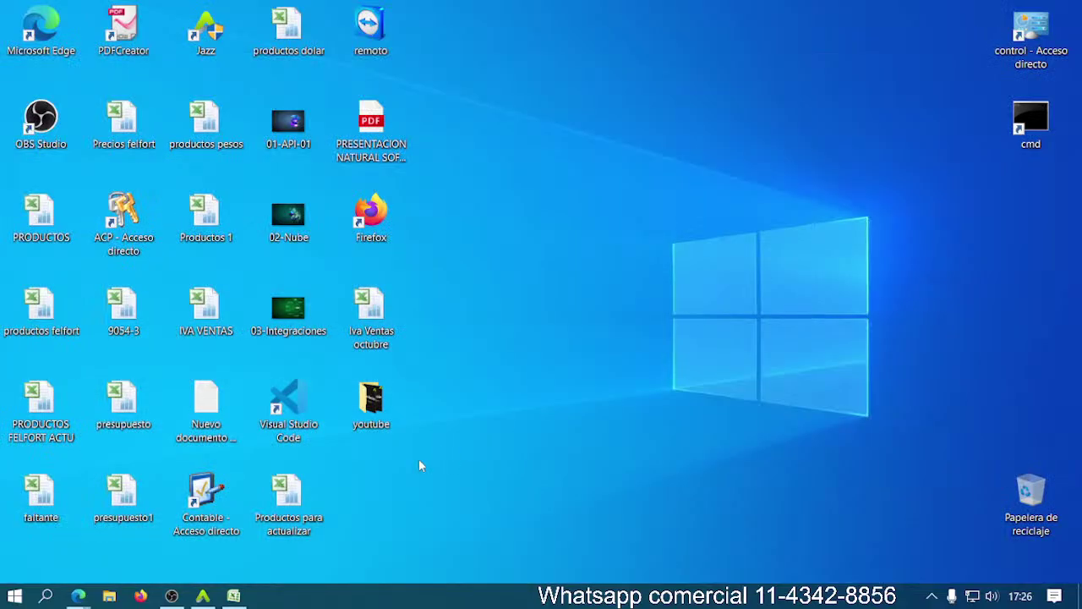
click(203, 595)
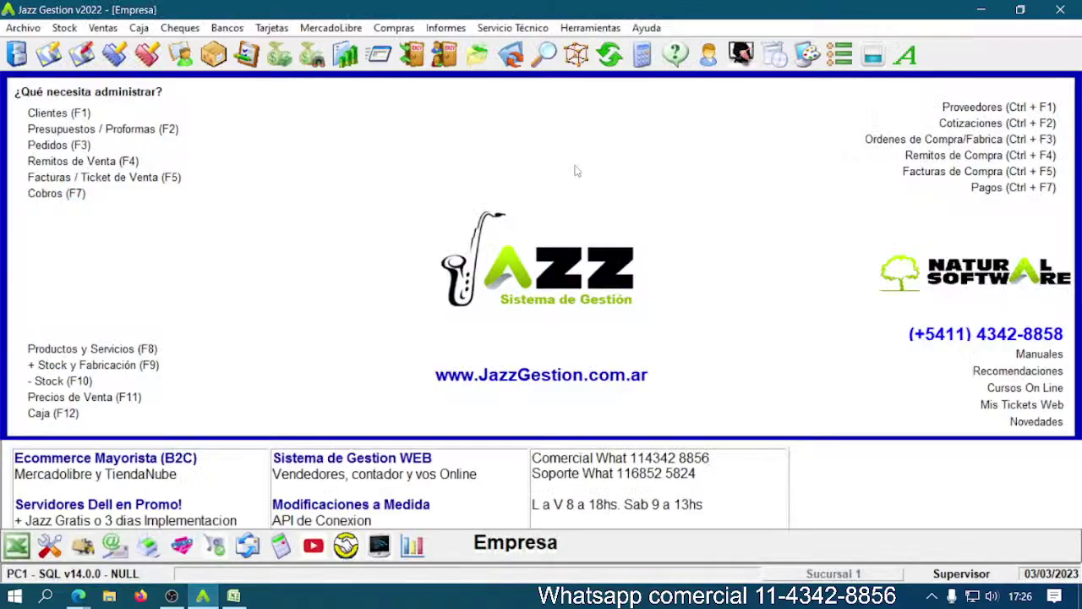
click(446, 28)
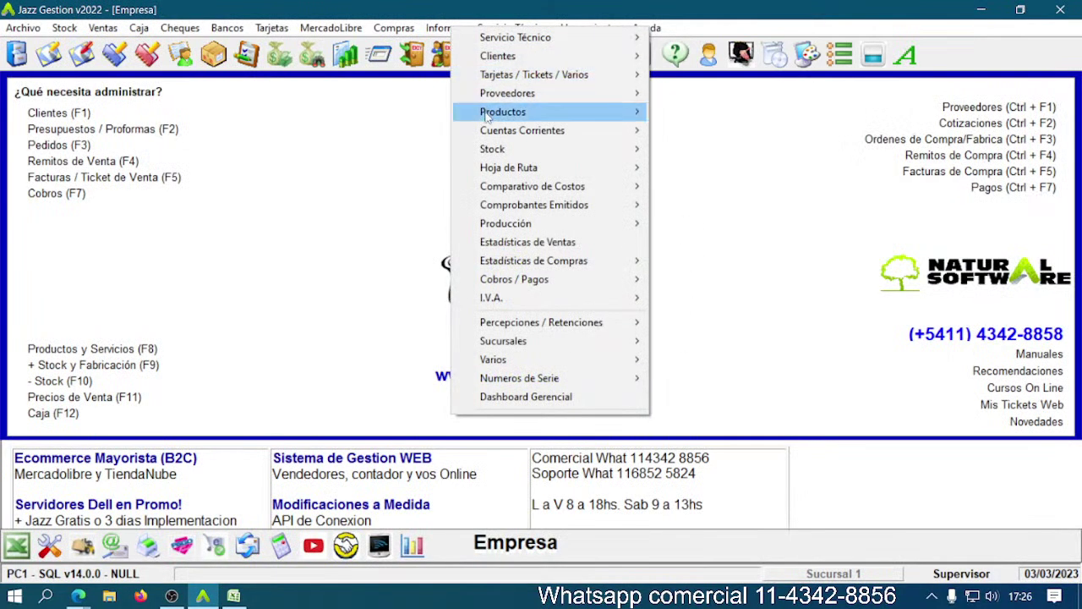
mouse_move(630, 111)
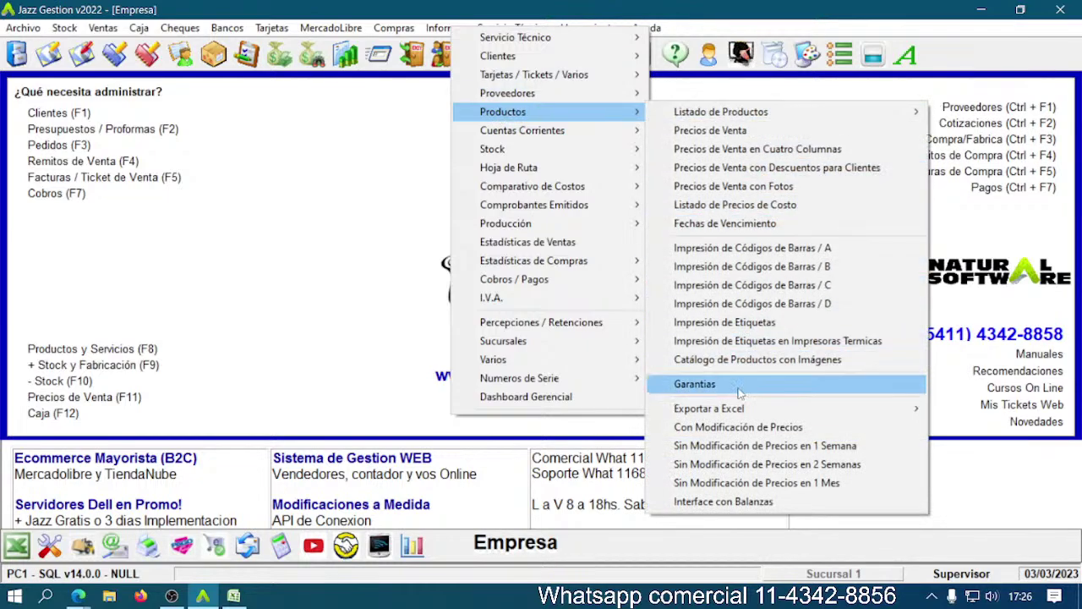
mouse_move(743, 410)
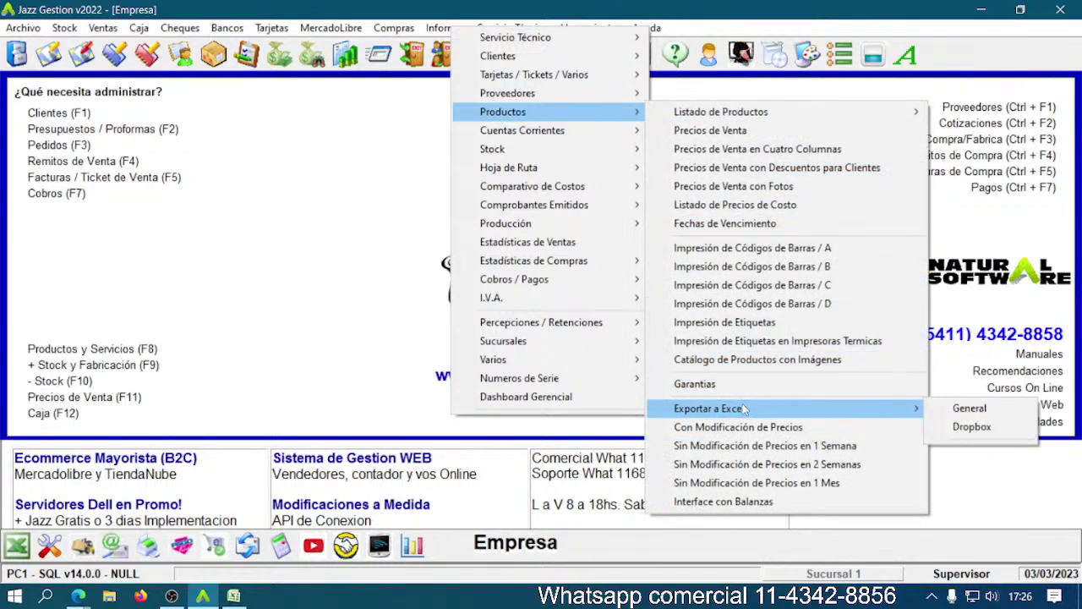
click(972, 410)
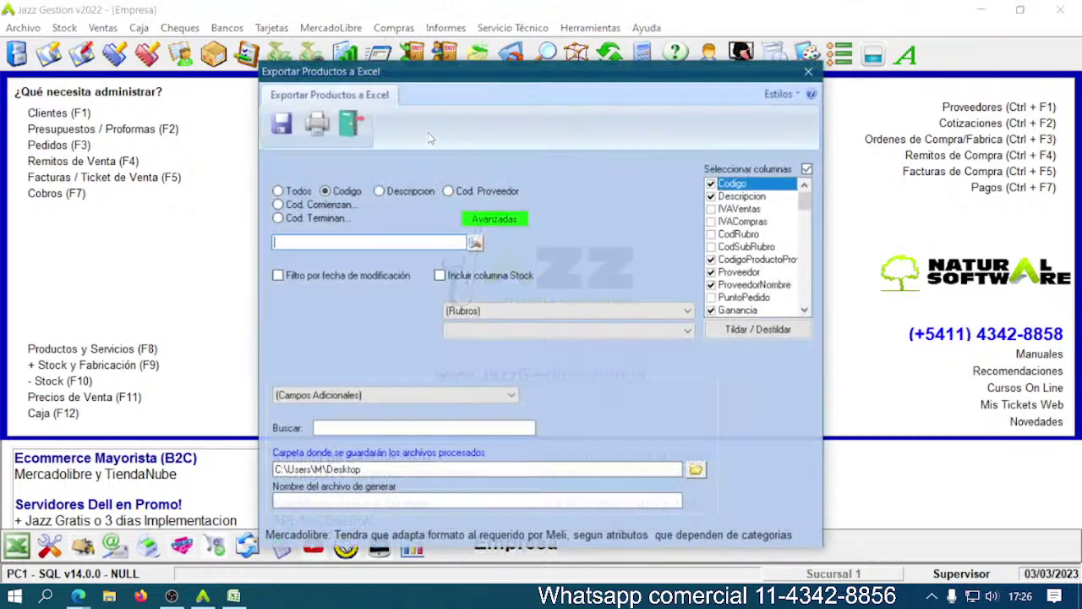
Include all products in the export and apply an advanced filter for the habitual supplier LA DELICIA FELIPE FORT (0007).
click(278, 193)
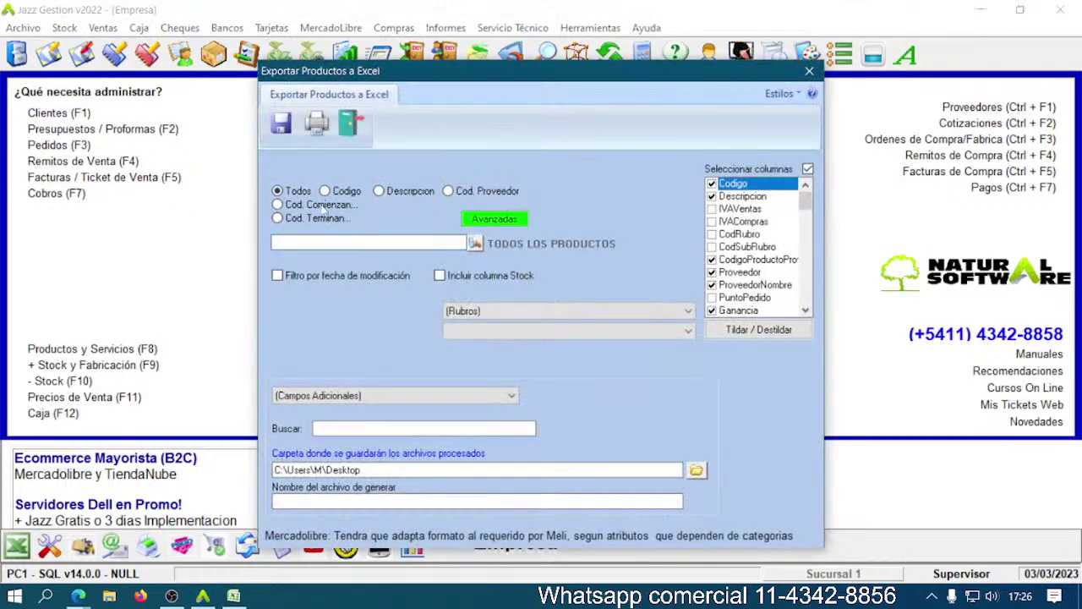
click(499, 220)
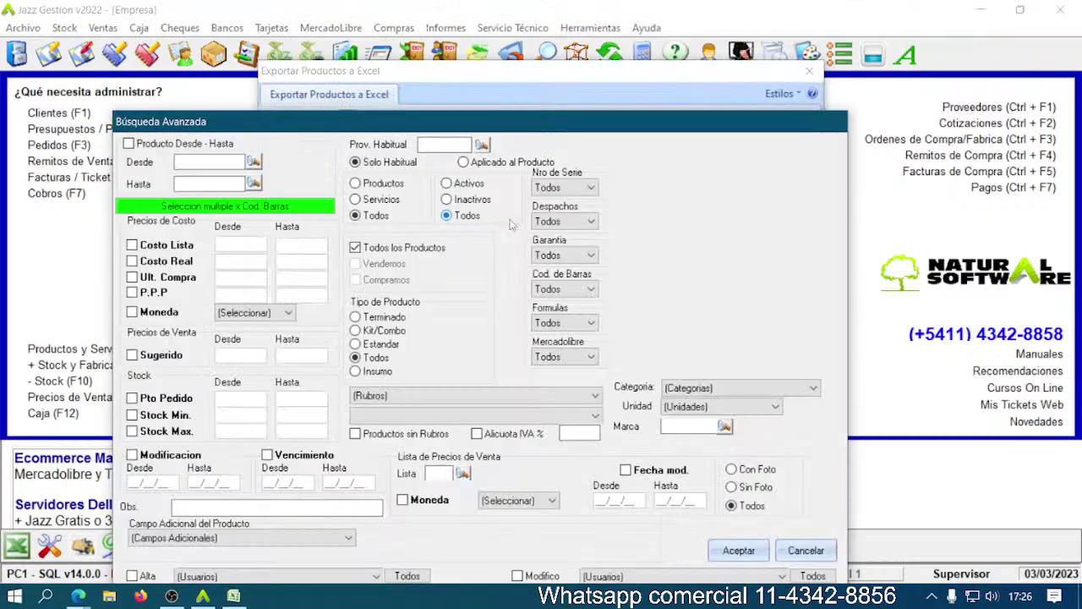
click(482, 147)
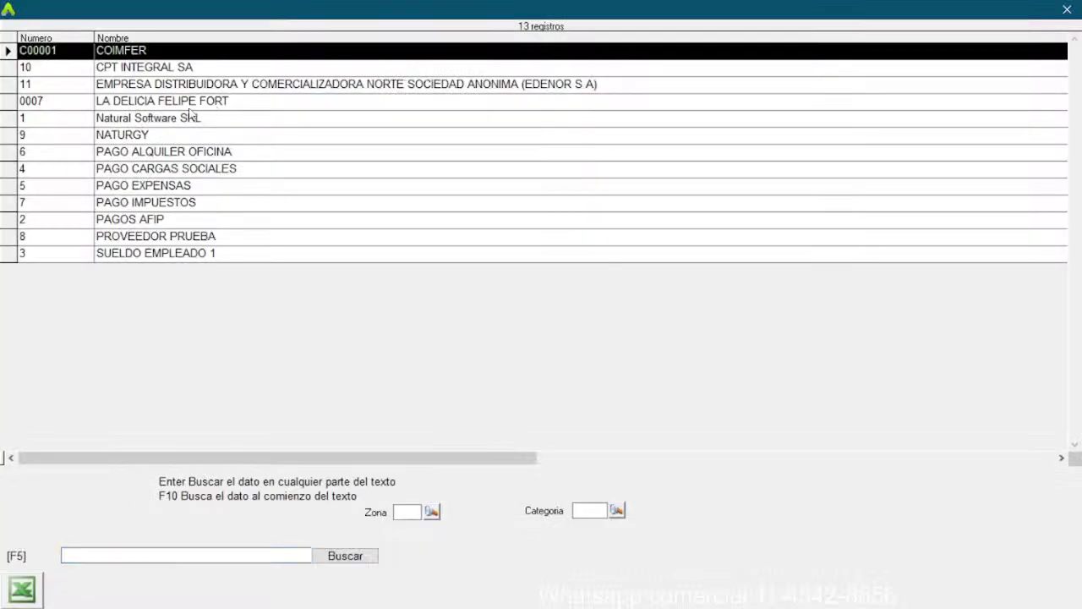
double_click(191, 102)
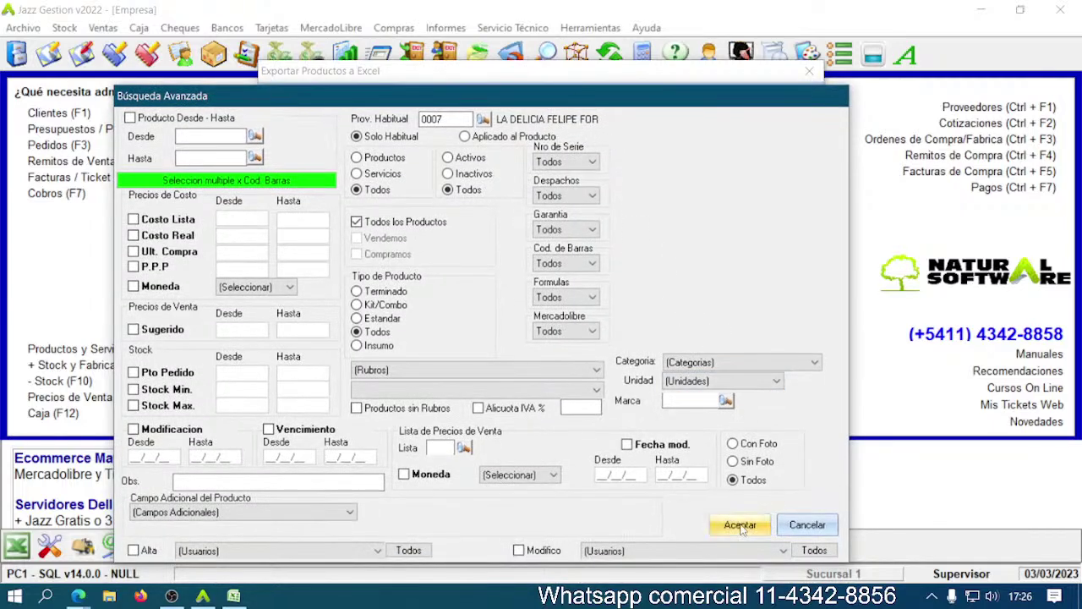
click(742, 526)
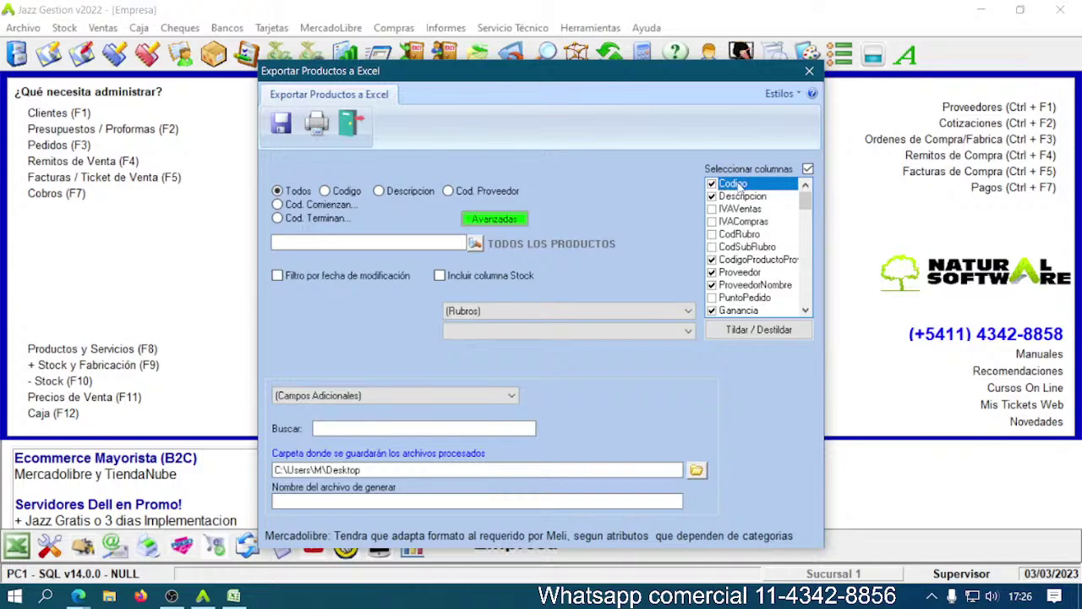
Review the columns selected for export: CodigoProductoProveedor, Proveedor, ProveedorNombre, Ganancia, DescuentoProveedorHabitual and CostoEstandar.
click(758, 262)
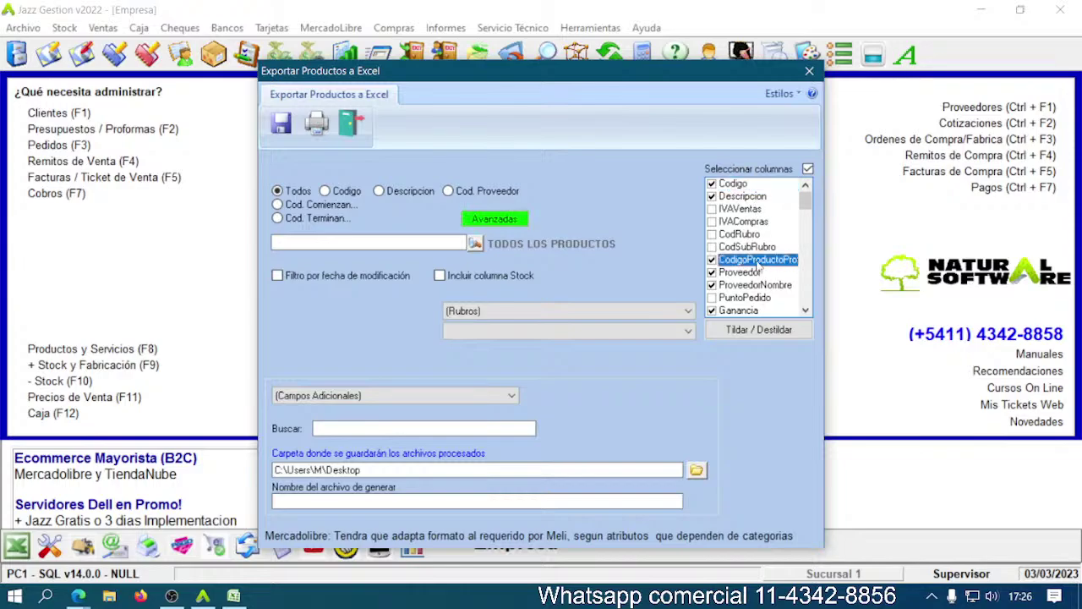
click(754, 273)
click(756, 285)
click(755, 310)
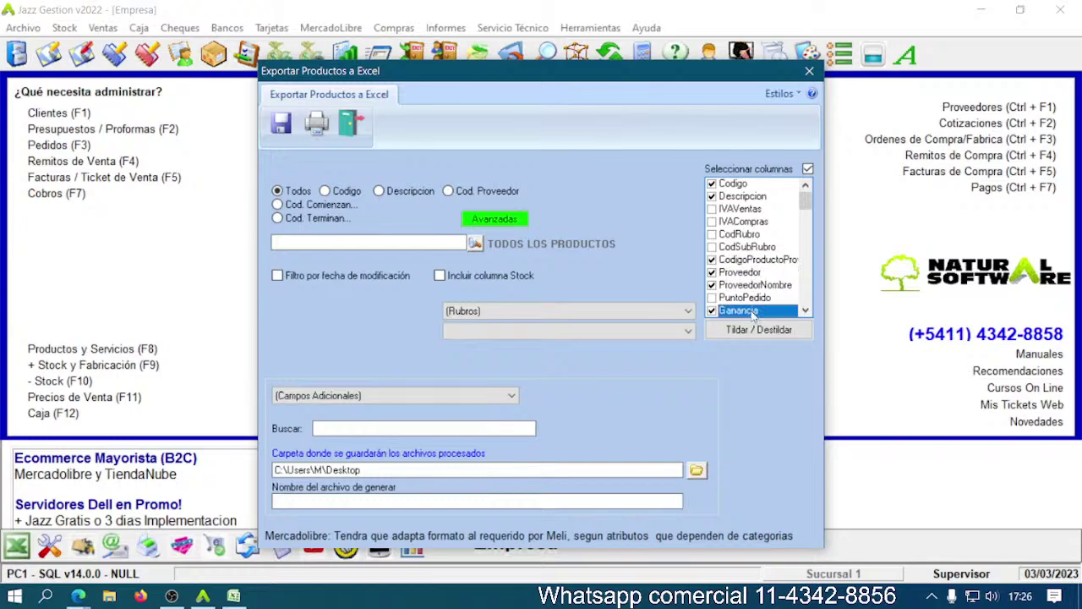
click(806, 312)
click(807, 312)
click(806, 312)
click(806, 312)
click(807, 312)
click(807, 312)
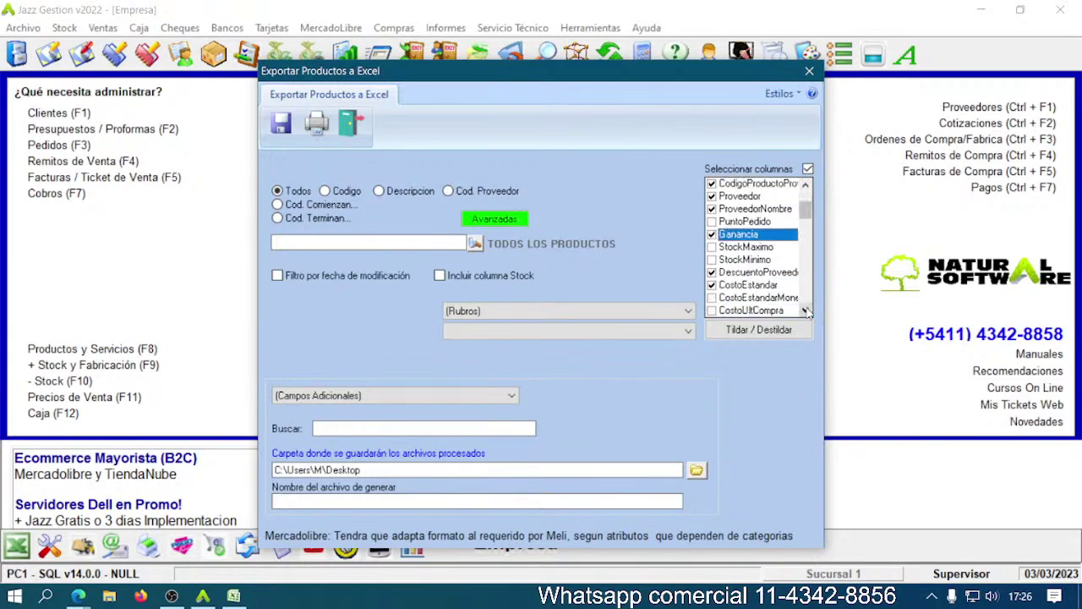
click(752, 272)
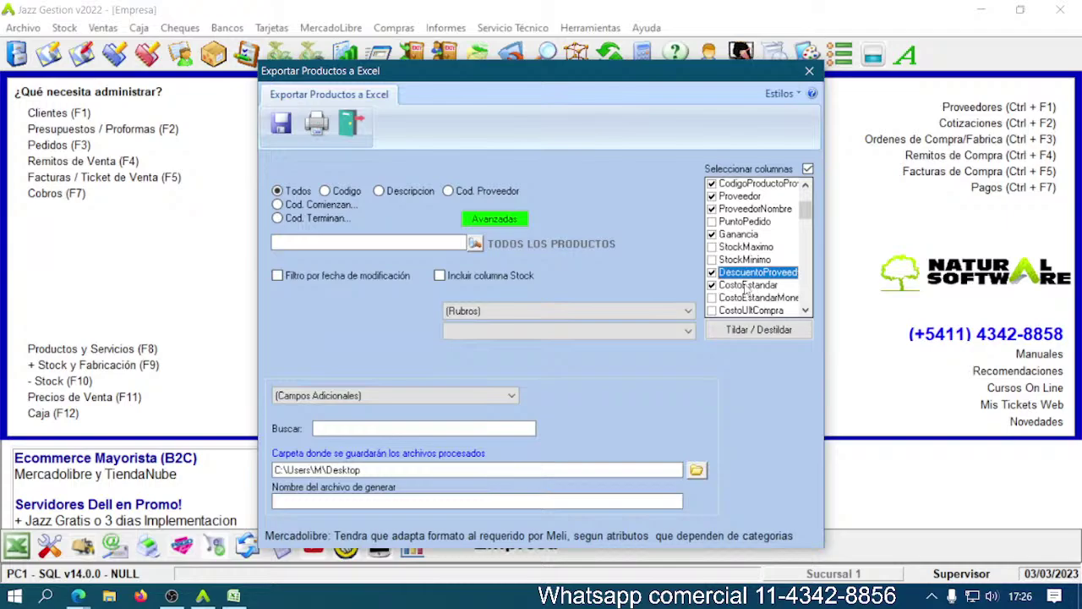
click(746, 286)
Exclude the PrecioVenta5, PrecioMoneda5, PrecioVenta6, PrecioMoneda6, Estante and Ubicacion columns from the export.
click(807, 312)
click(807, 312)
click(808, 312)
click(807, 312)
click(808, 312)
click(807, 312)
click(807, 312)
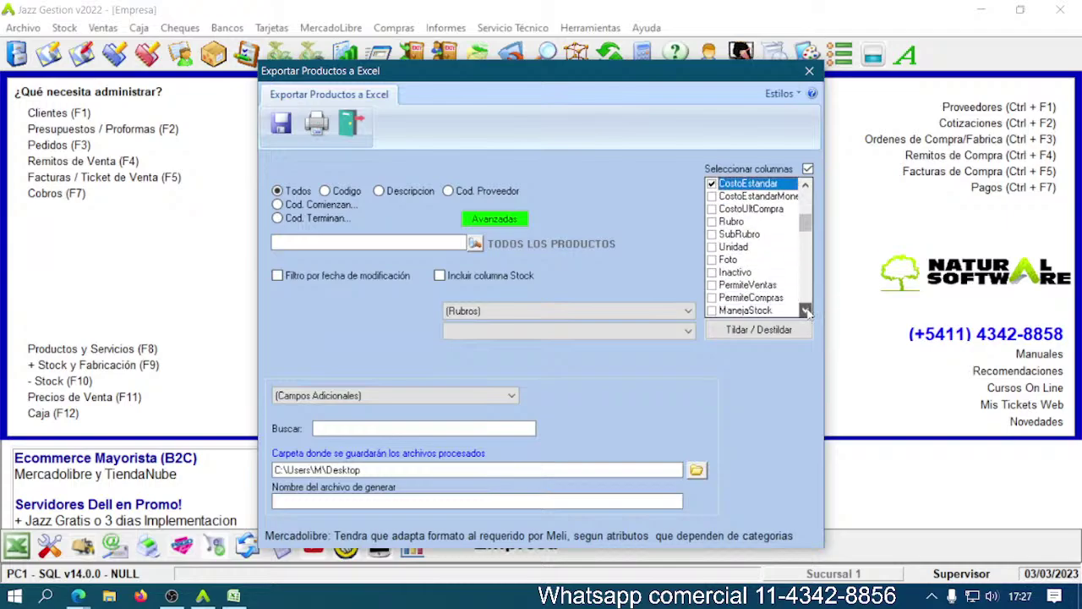
scroll(807, 312, down, 8)
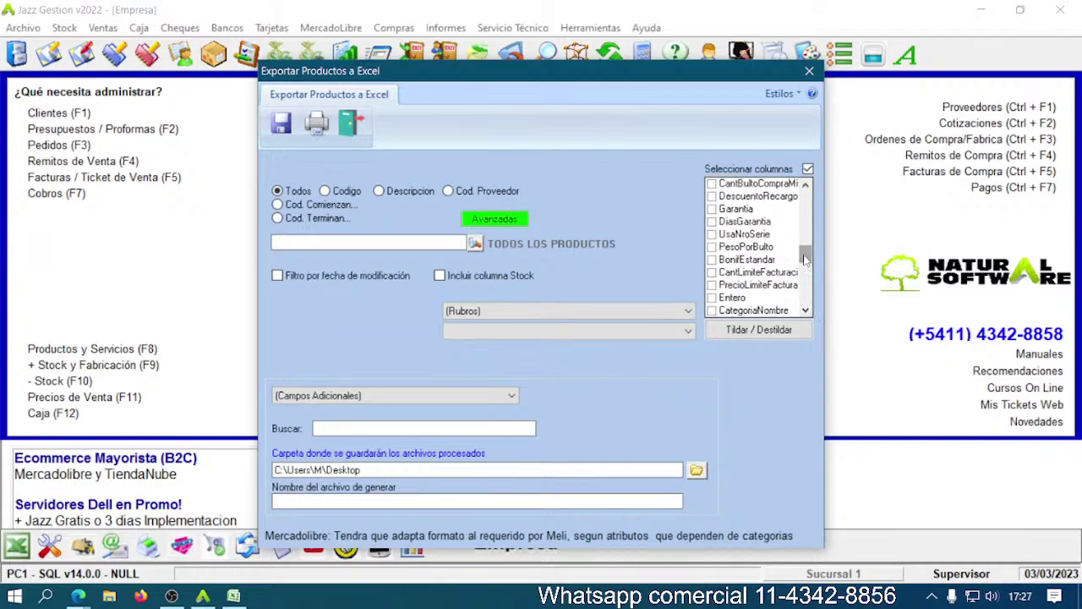
drag(806, 260, 807, 300)
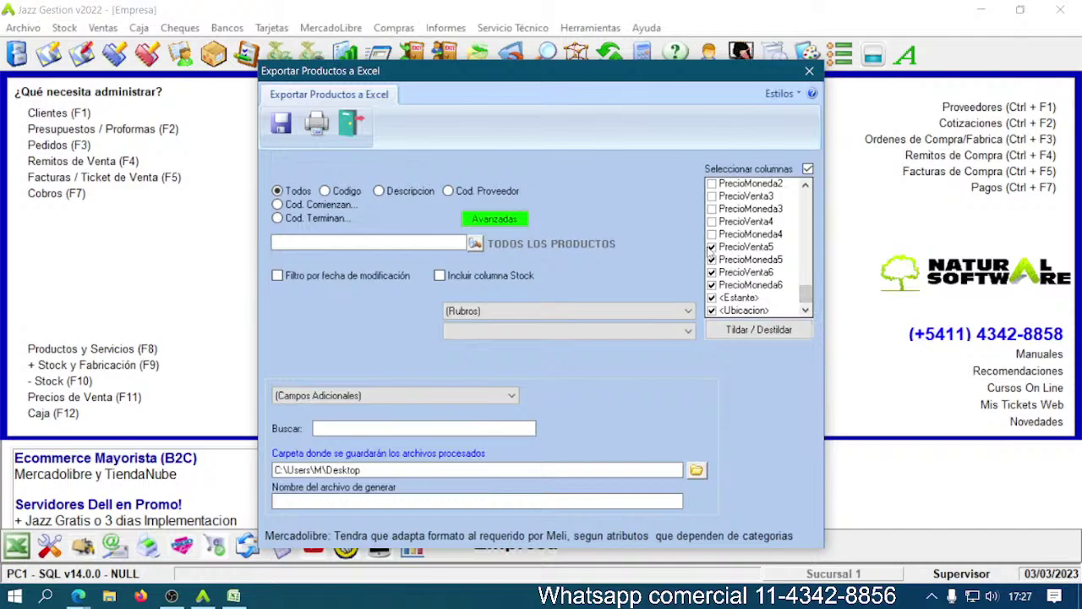
click(712, 246)
click(711, 258)
click(711, 271)
click(711, 284)
click(712, 297)
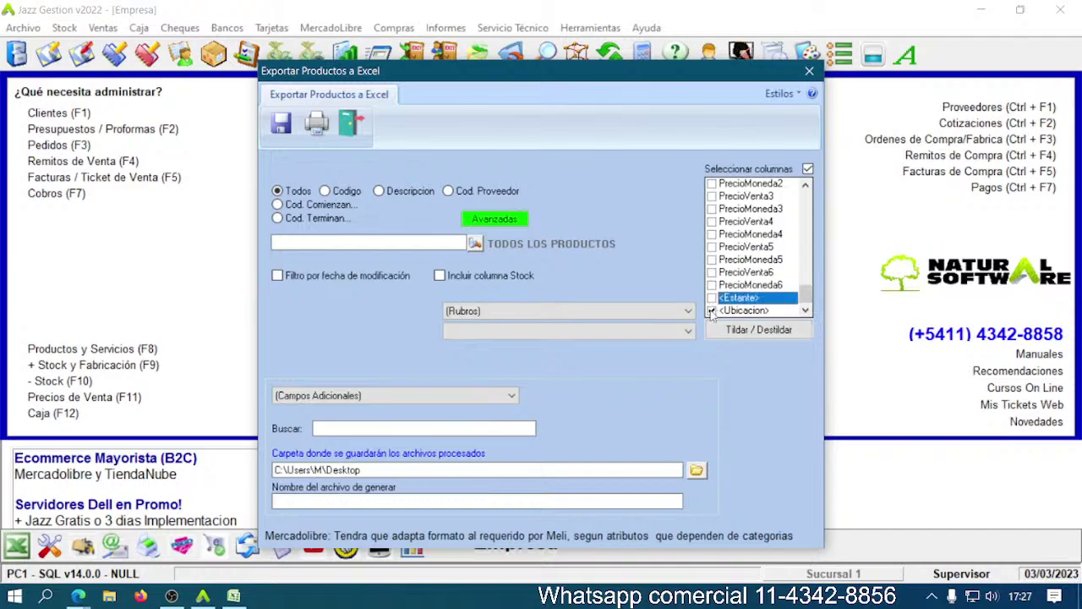
click(711, 310)
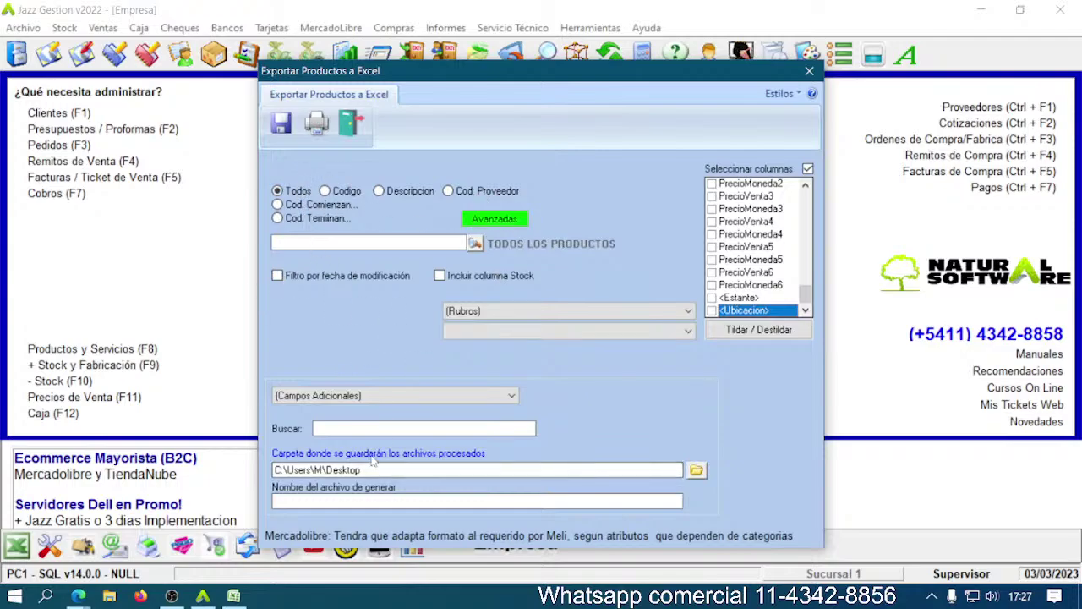
Export the products to the Escritorio folder in a file named "Productos para actualizar G".
click(697, 469)
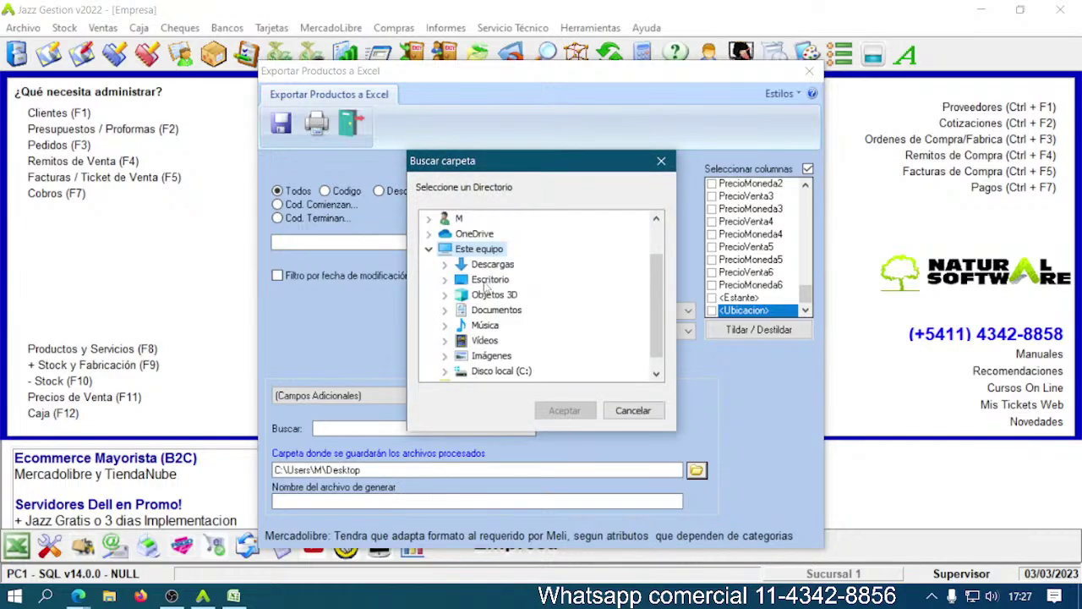
double_click(491, 280)
click(564, 410)
click(348, 502)
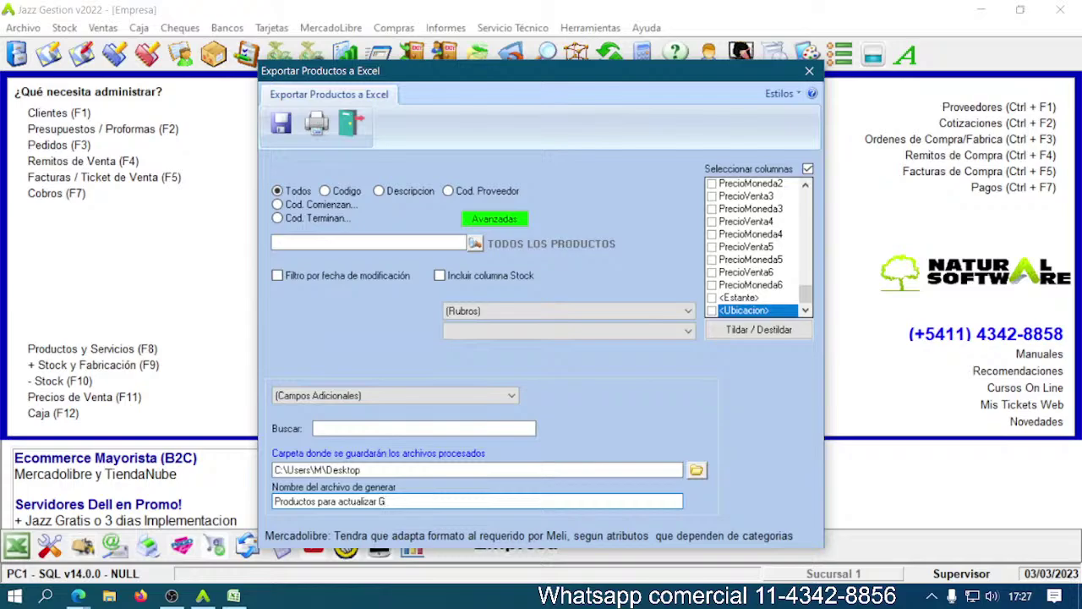
click(317, 123)
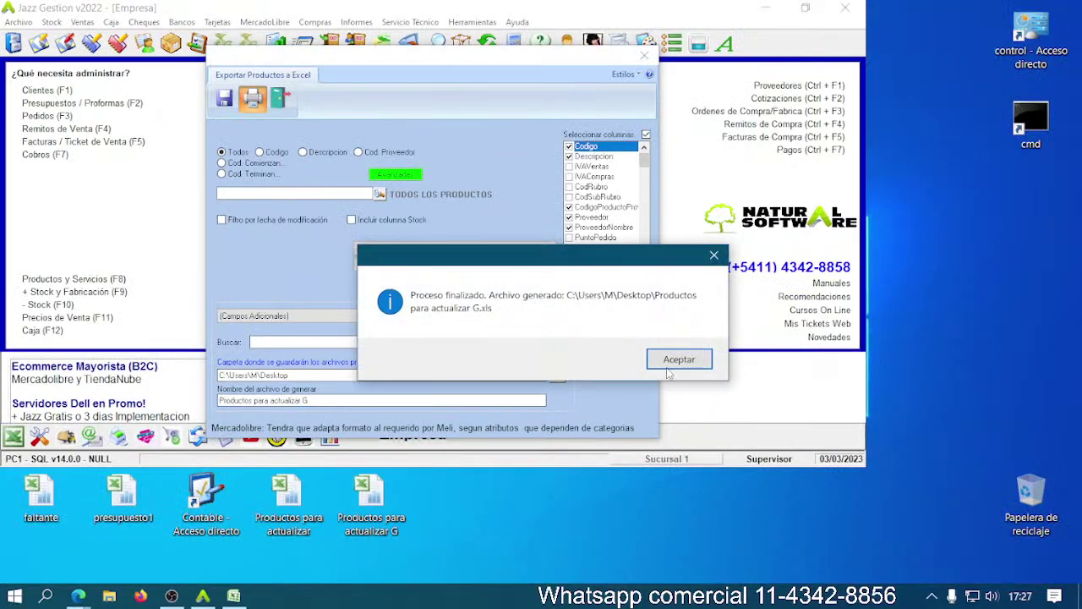
click(678, 360)
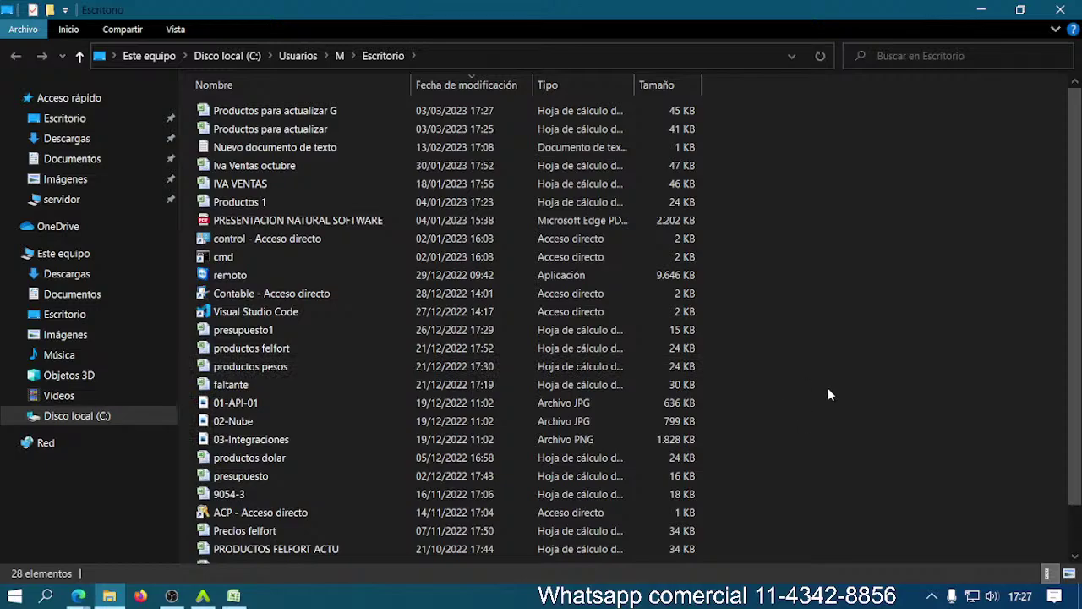
Open the "Productos para actualizar G" file from the Escritorio folder in Excel and show its Productos sheet.
scroll(828, 387, down, 1)
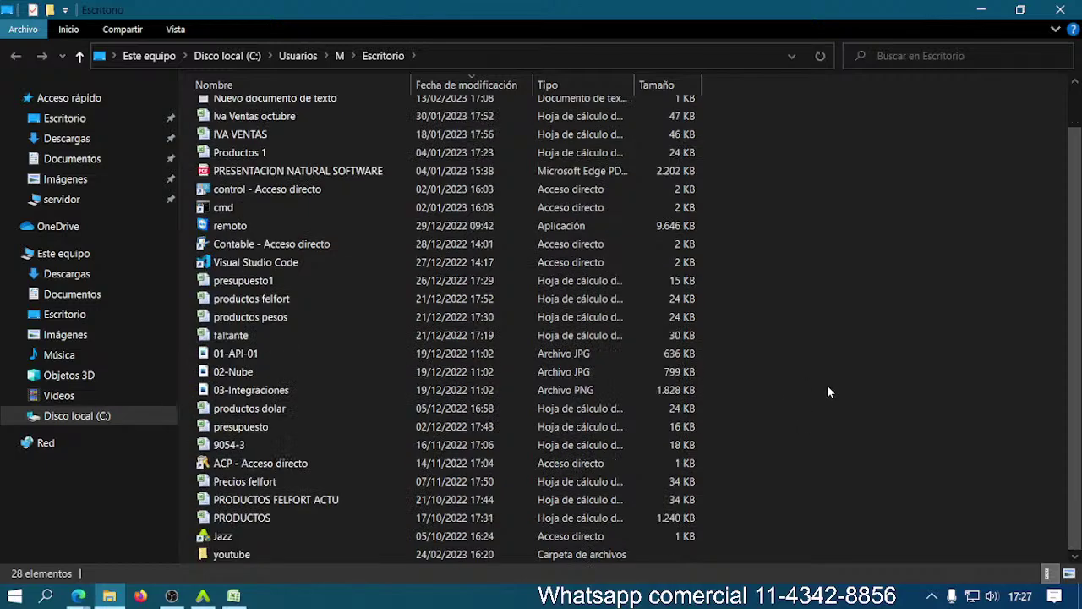
scroll(827, 385, up, 1)
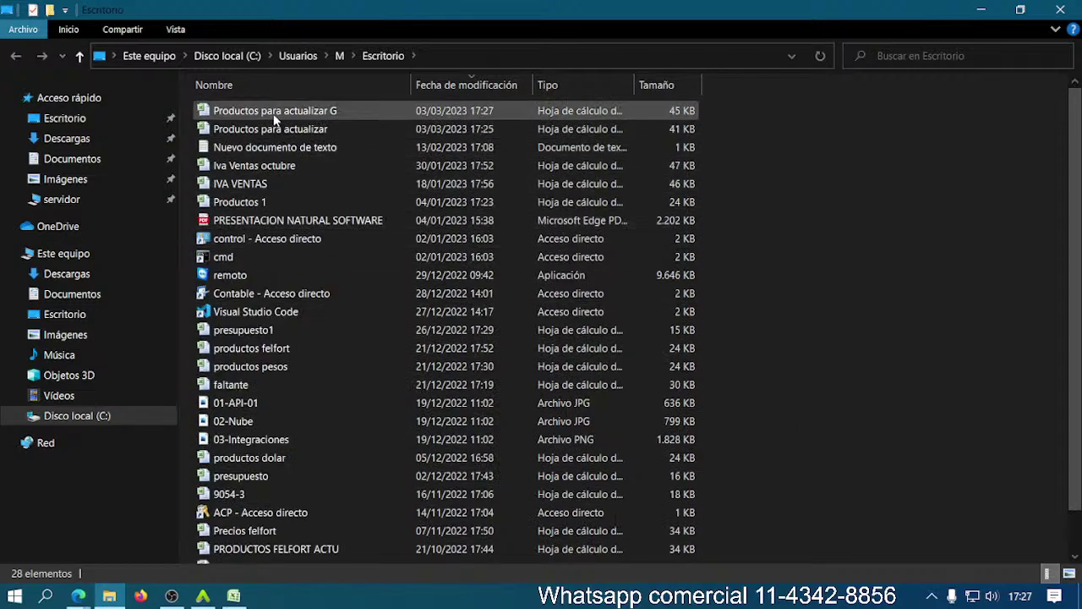
click(302, 114)
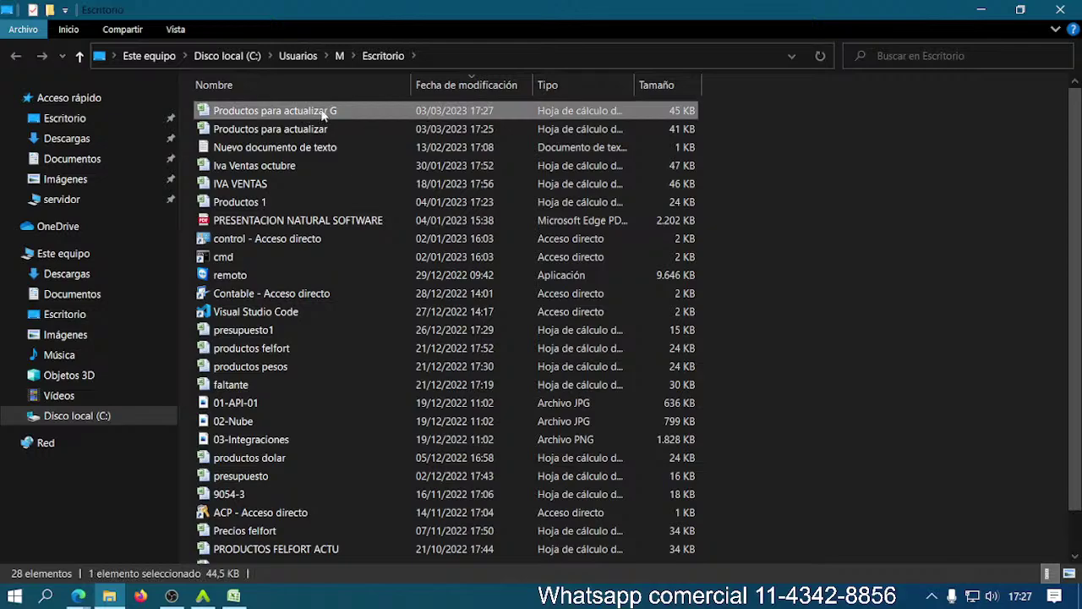
double_click(324, 113)
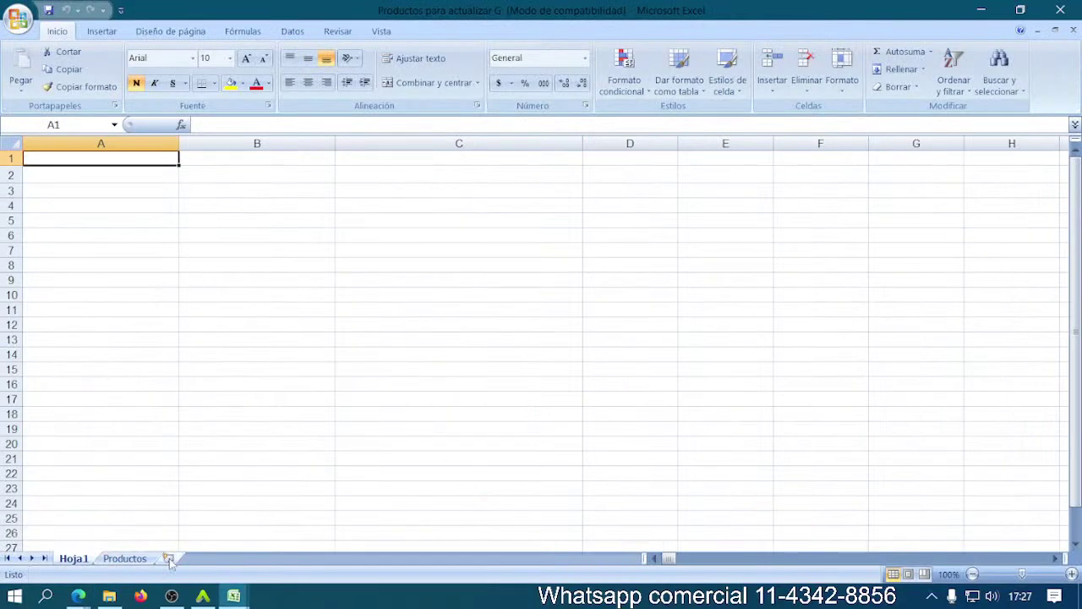
click(126, 562)
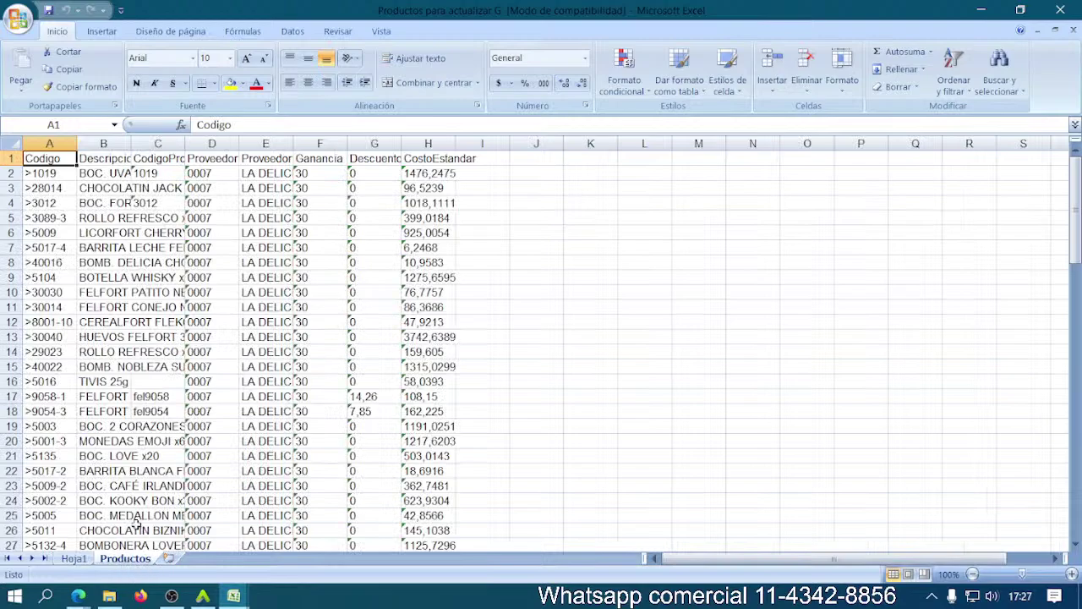
Widen the Descripcion, CodigoProductoProveedor and DescuentoProveedorHabitual columns to fit their contents.
drag(78, 143, 77, 144)
double_click(130, 142)
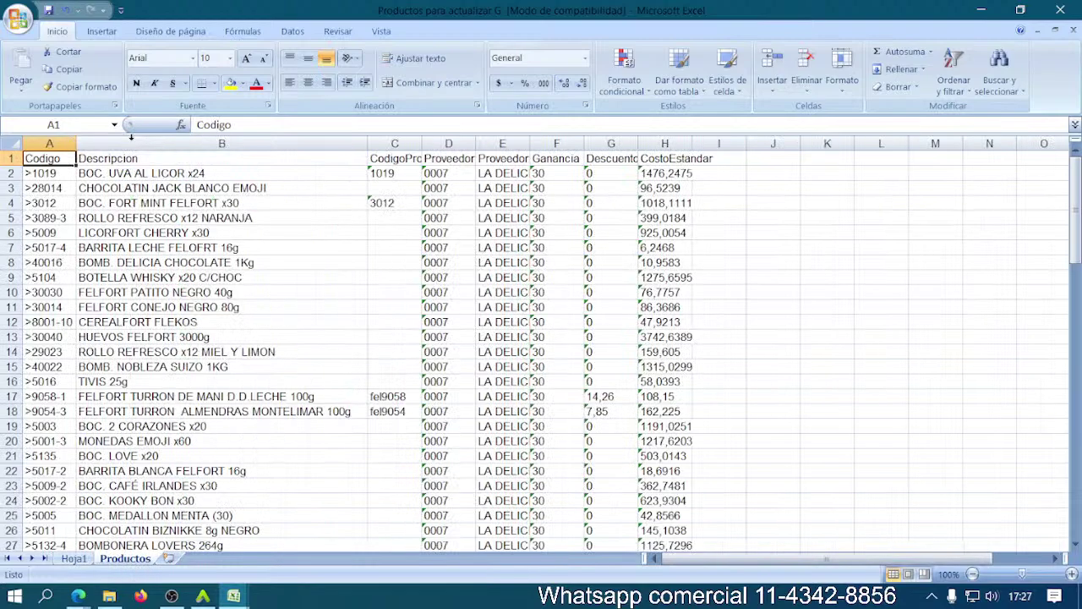
double_click(422, 138)
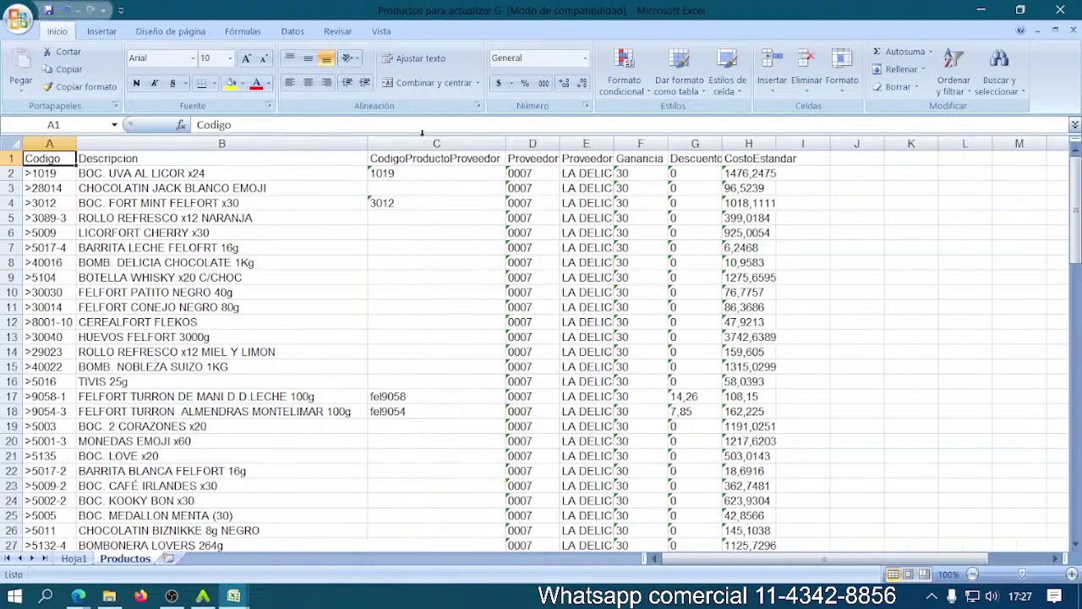
double_click(720, 143)
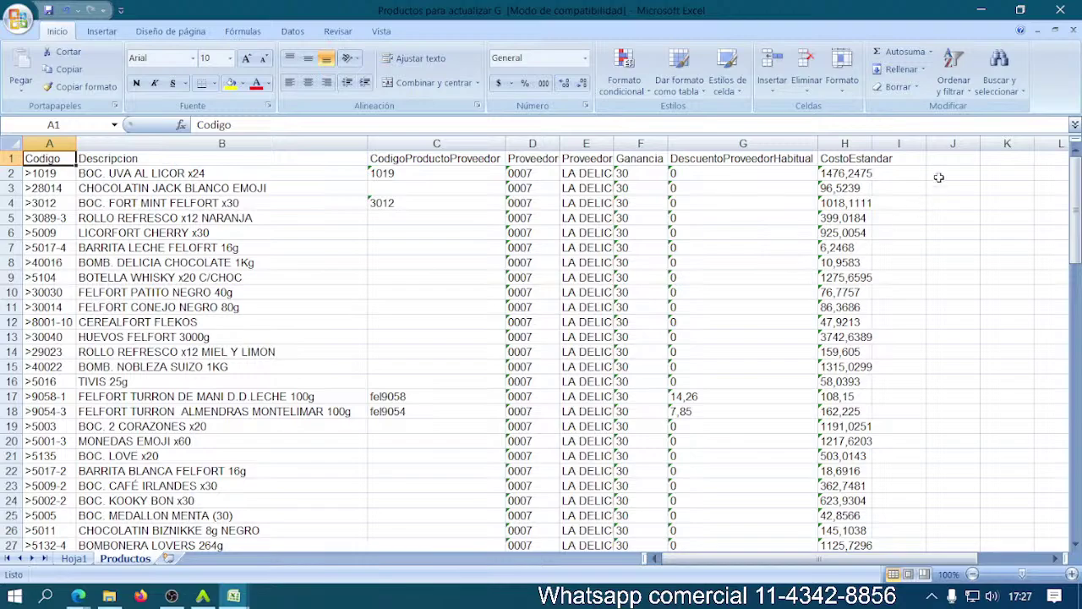
Examine several products' values in the CostoEstandar and DescuentoProveedorHabitual columns.
click(863, 175)
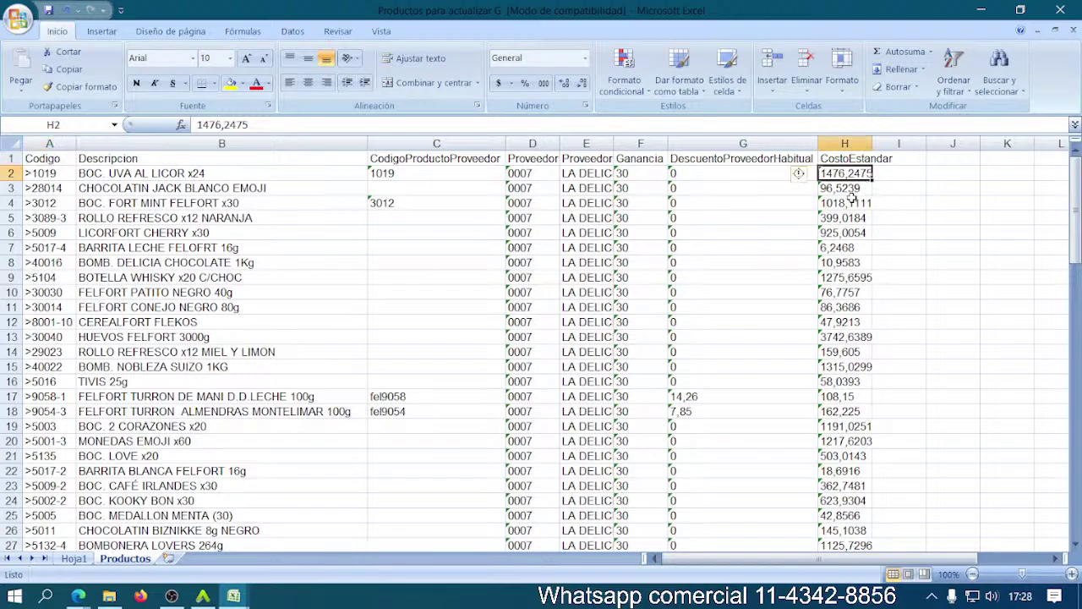
click(852, 199)
click(848, 245)
click(848, 409)
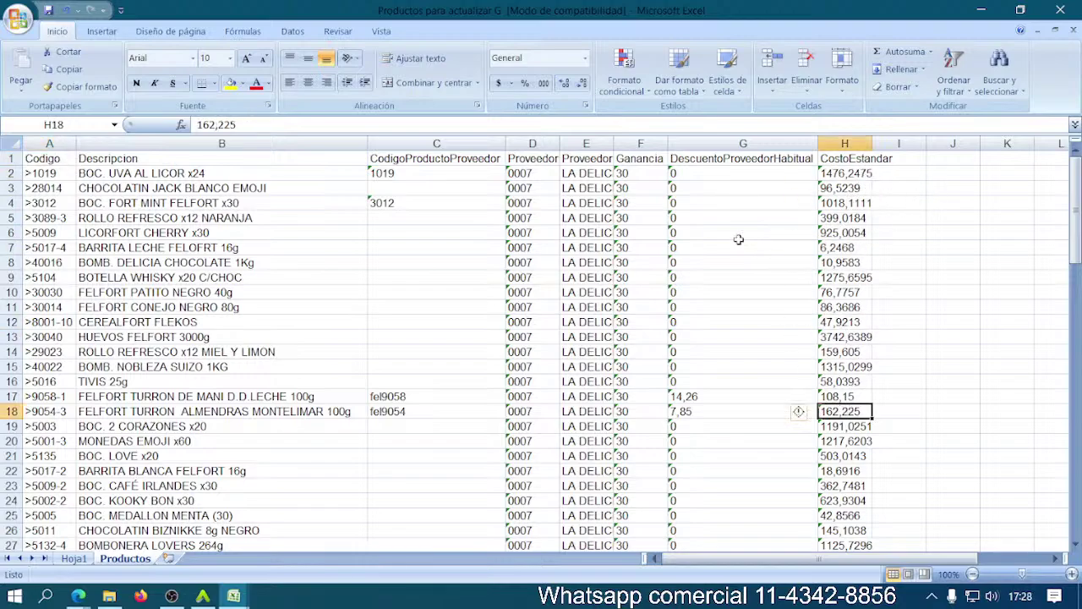
click(702, 176)
click(696, 246)
click(711, 304)
click(723, 368)
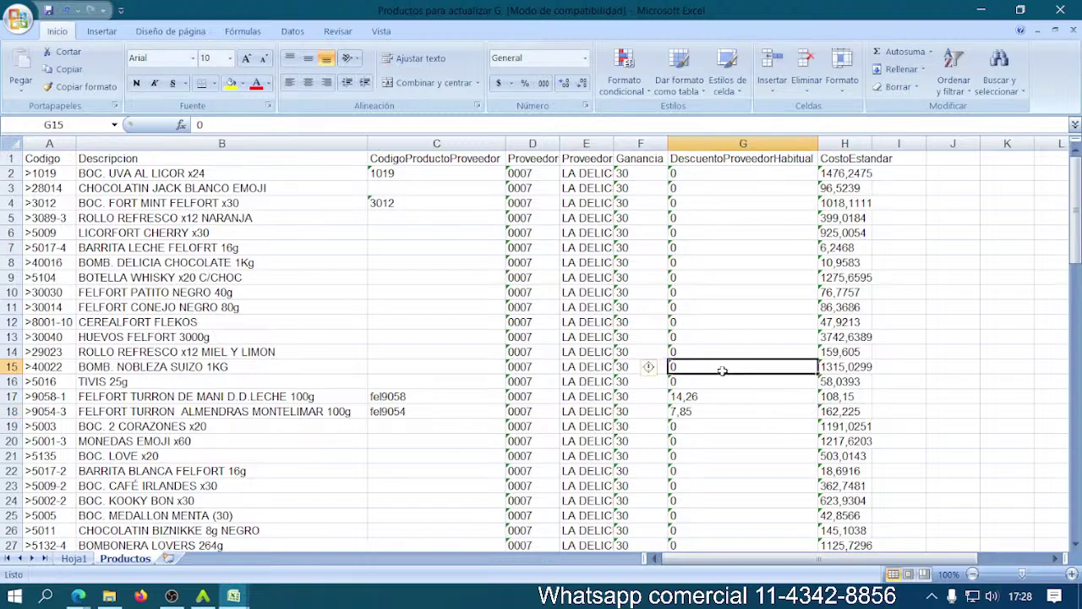
Set Ganancia to 50 for the first two products, BOC. UVA AL LICOR x24 and CHOCOLATIN JACK BLANCO EMOJI.
click(631, 175)
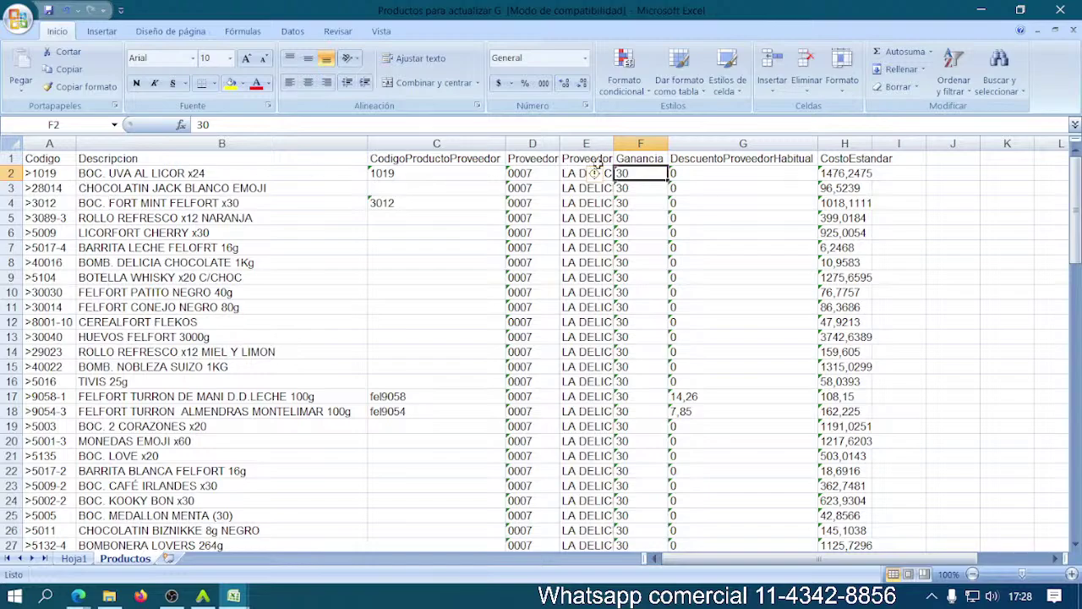
text(5)
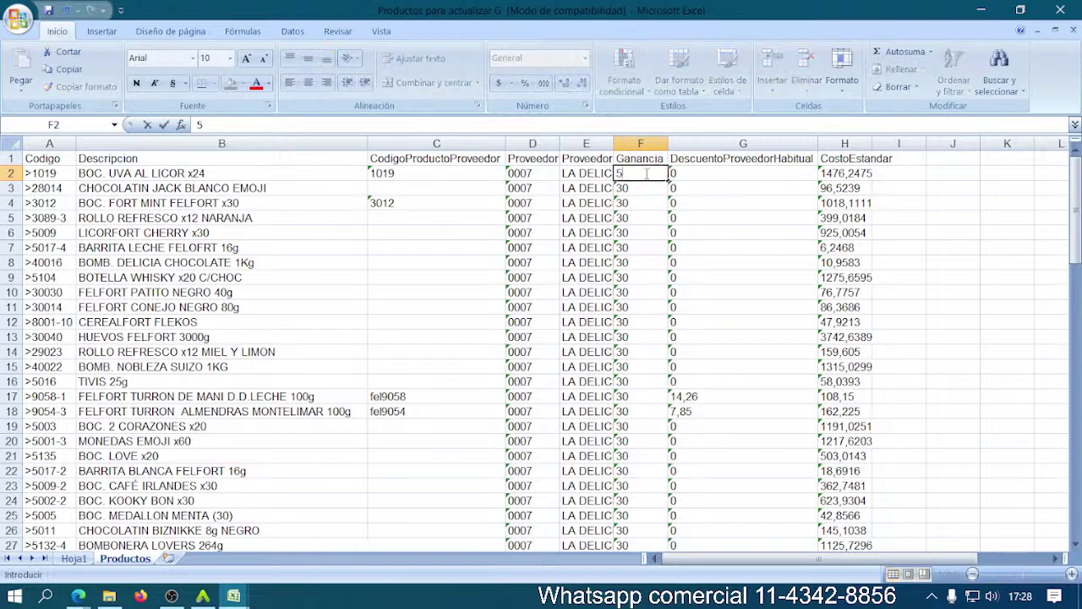
key(Return)
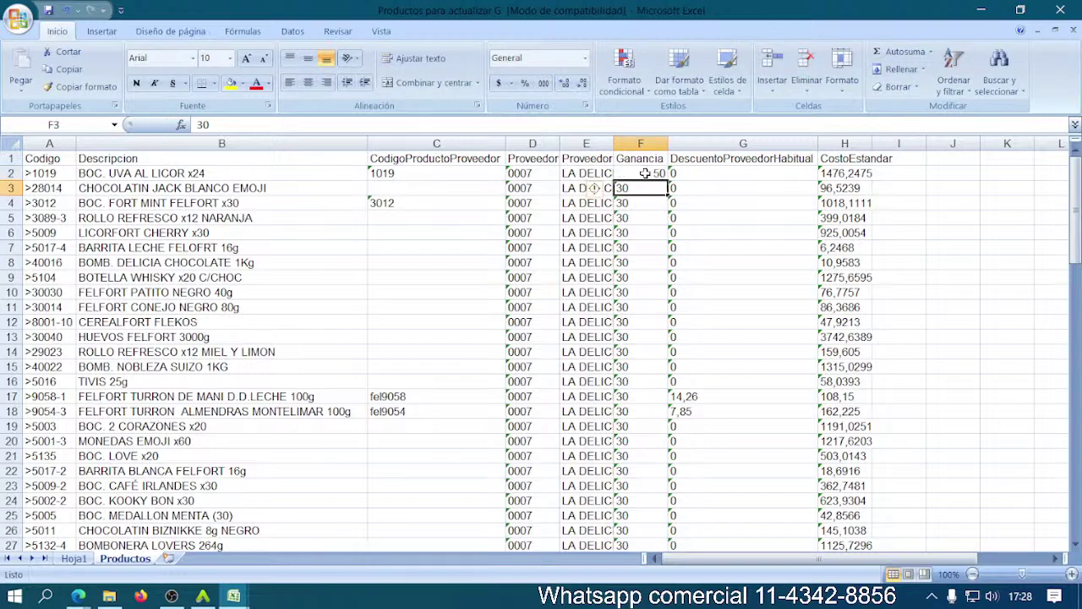
text(50)
key(Return)
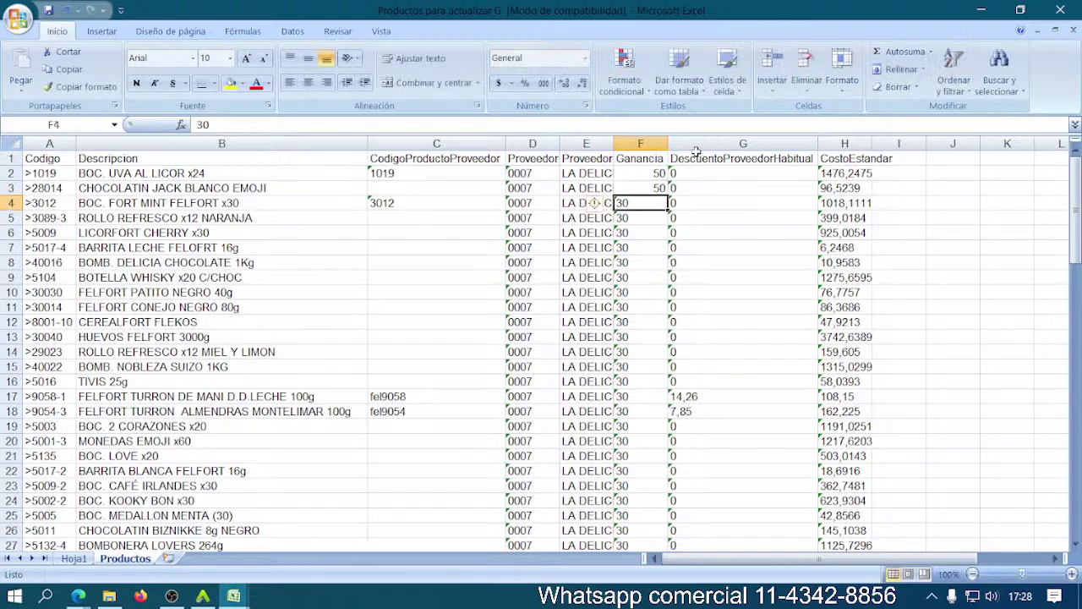
Set DescuentoProveedorHabitual to 10 for BOC. UVA AL LICOR x24 and CHOCOLATIN JACK BLANCO EMOJI.
click(710, 171)
text(10)
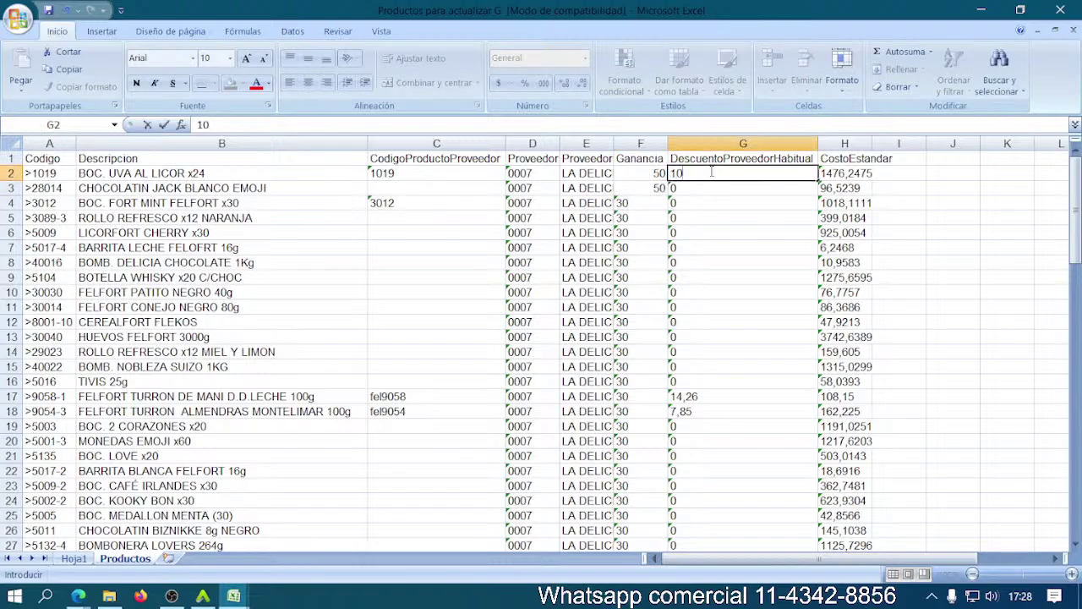
key(Return)
text(1)
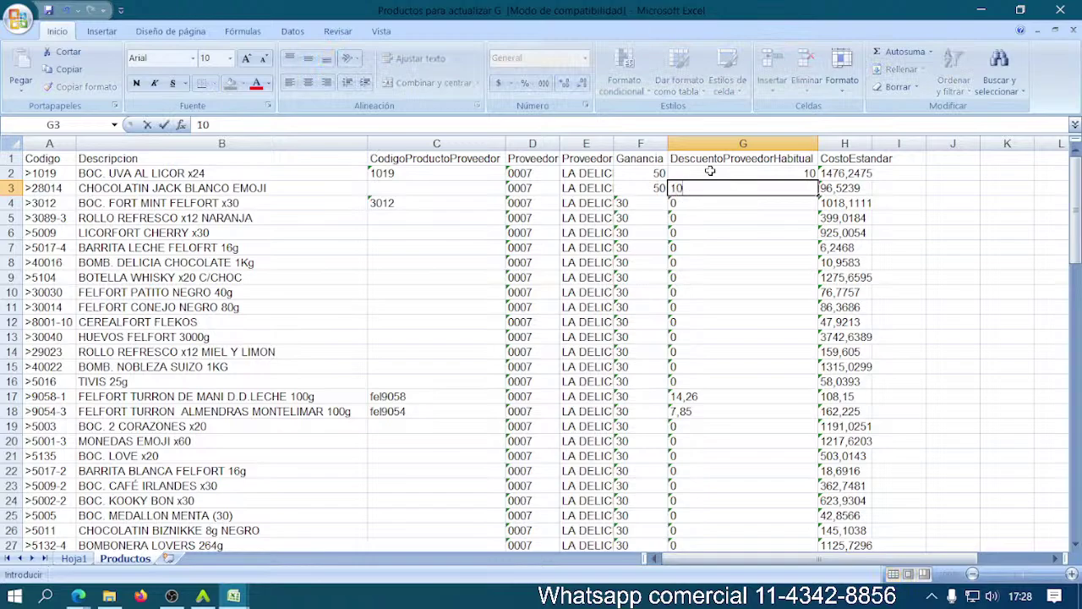
text(0)
key(Return)
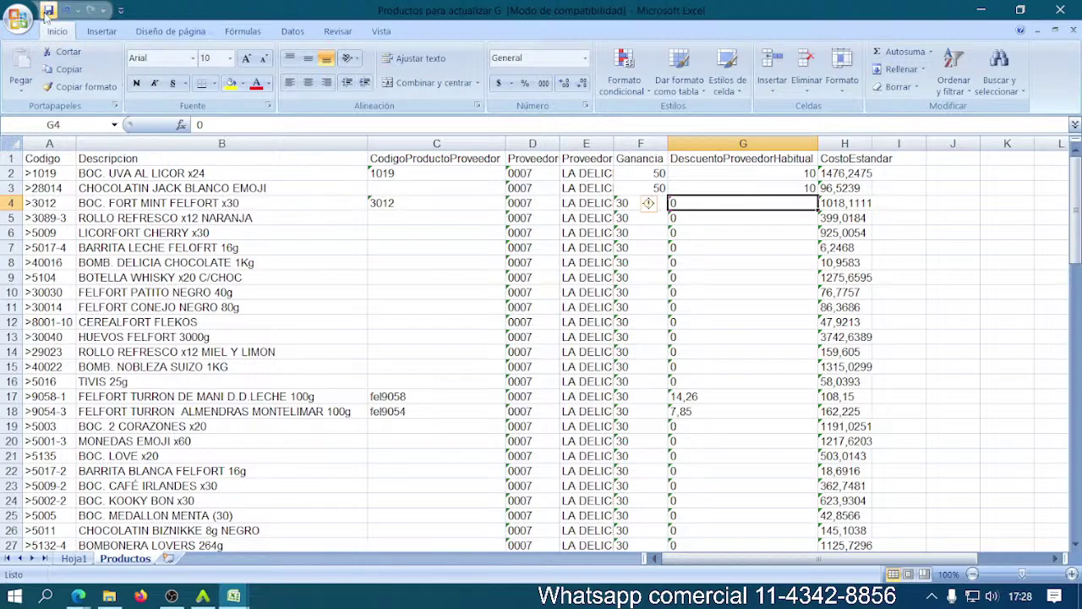
Save and close the workbook, and return to a maximized Jazz Gestion main window with the folder window and export dialog closed.
click(1076, 9)
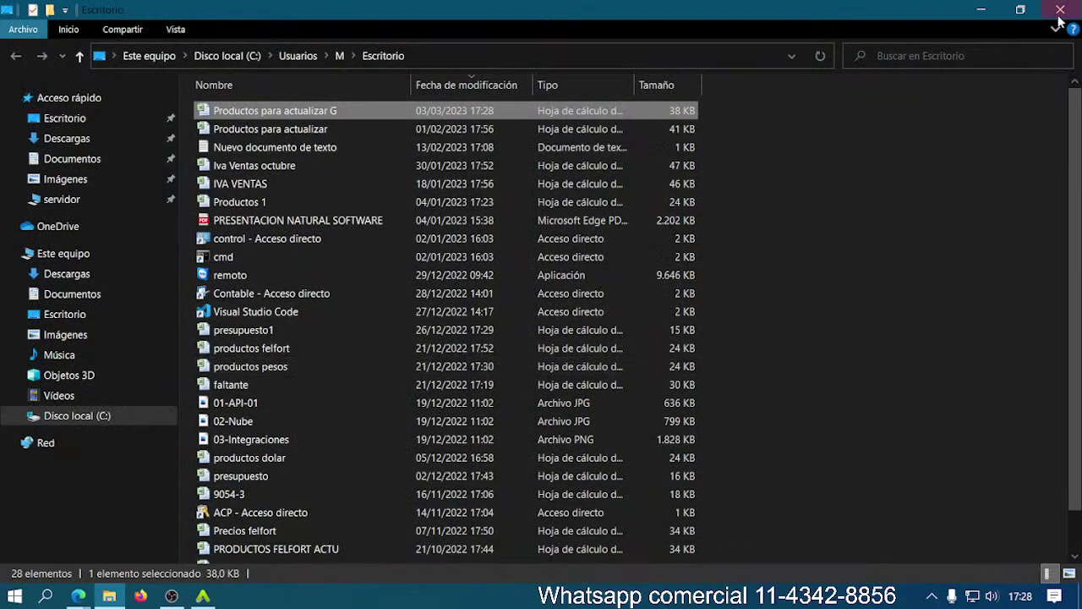
click(1062, 13)
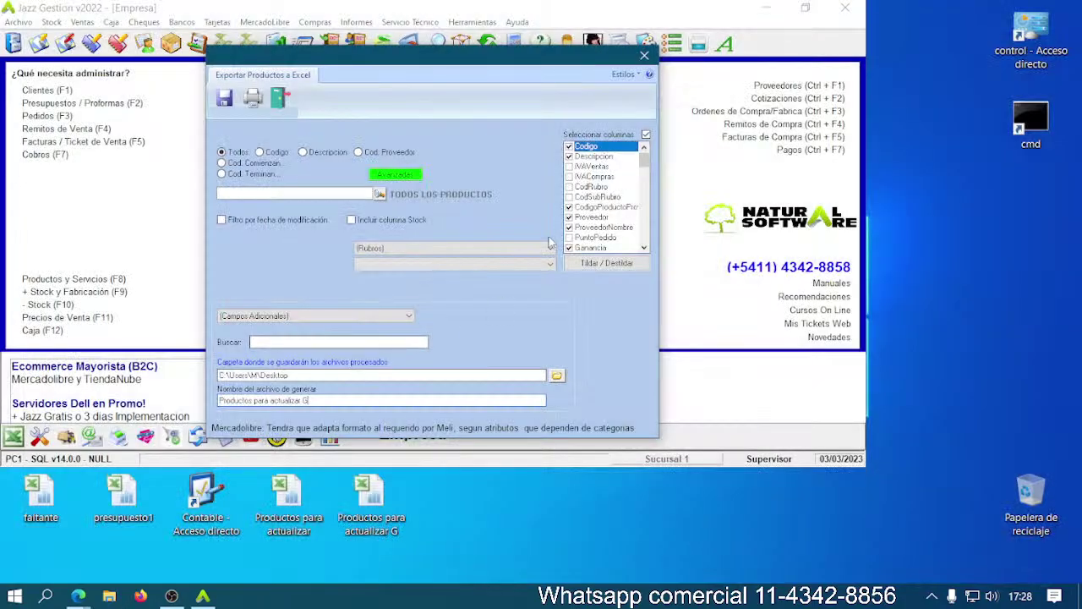
click(645, 55)
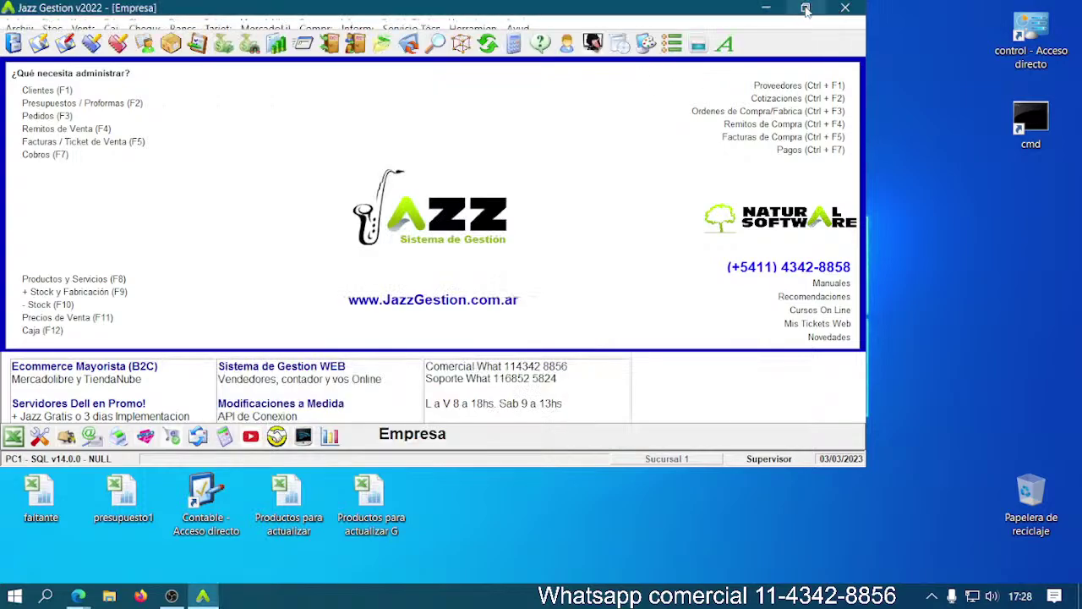
click(806, 8)
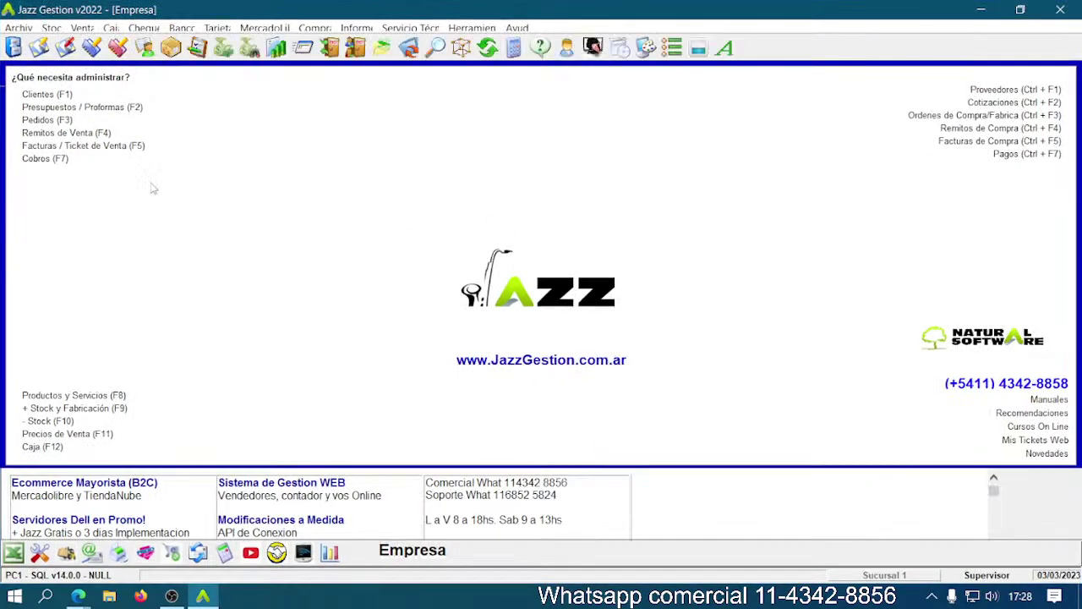
Open the JazzIT product data importer and load the Productos sheet of Productos para actualizar G.xls.
click(484, 29)
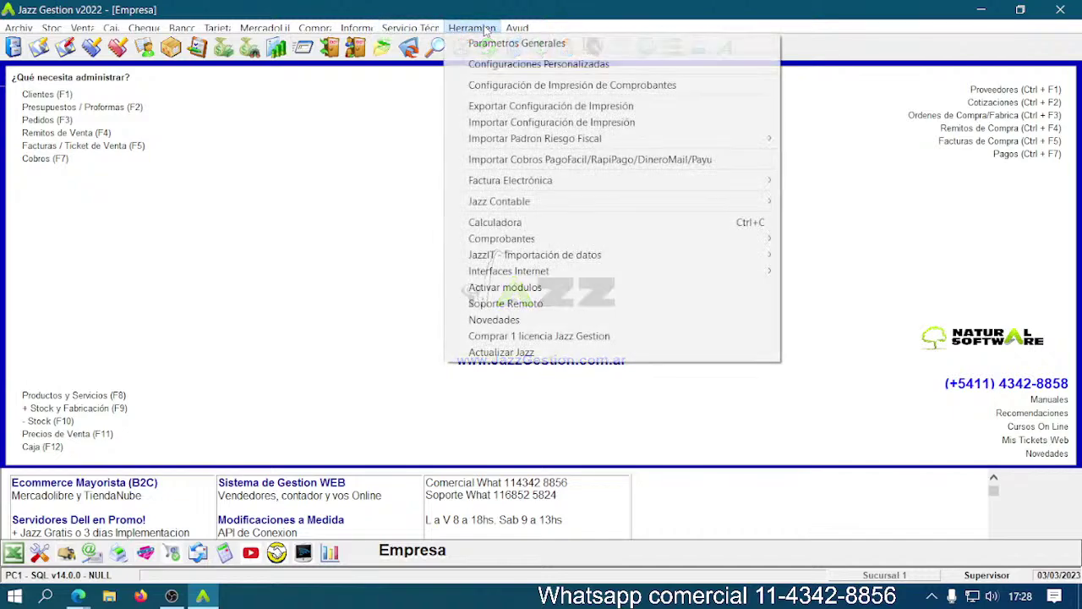
mouse_move(719, 254)
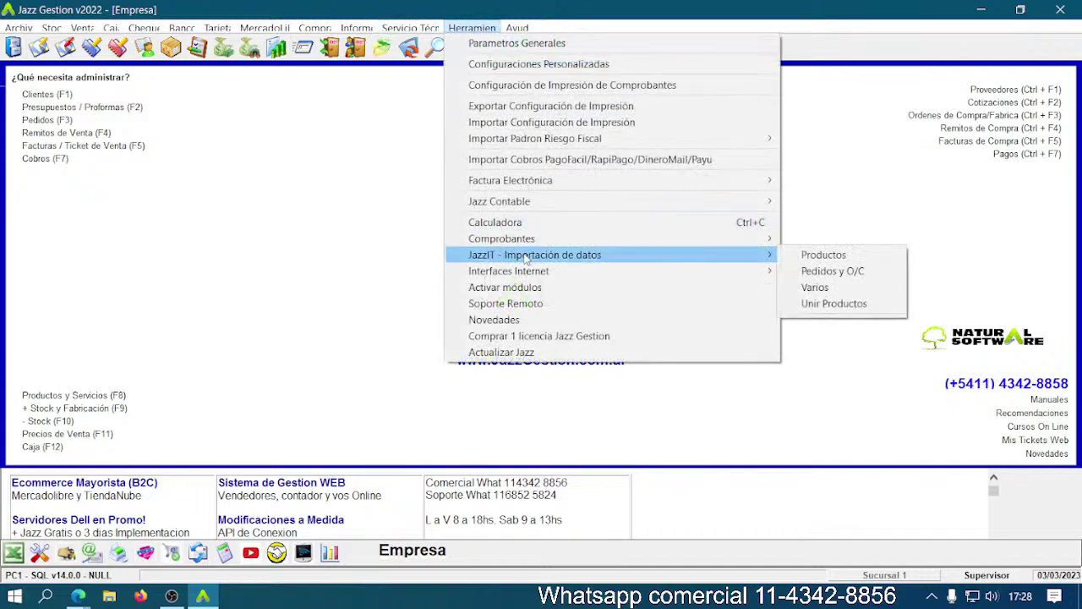
click(827, 256)
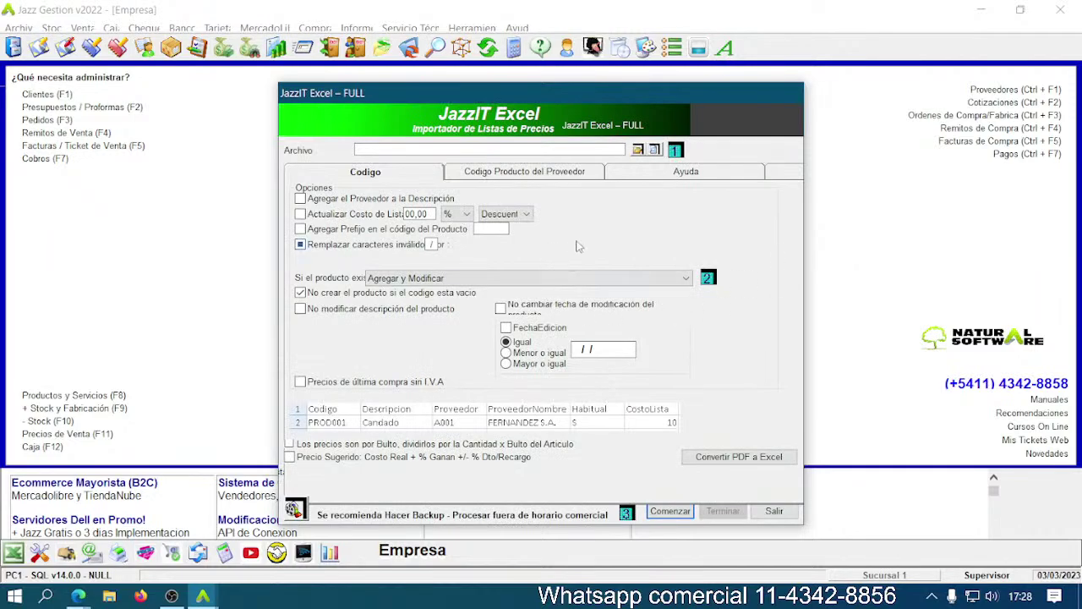
click(638, 150)
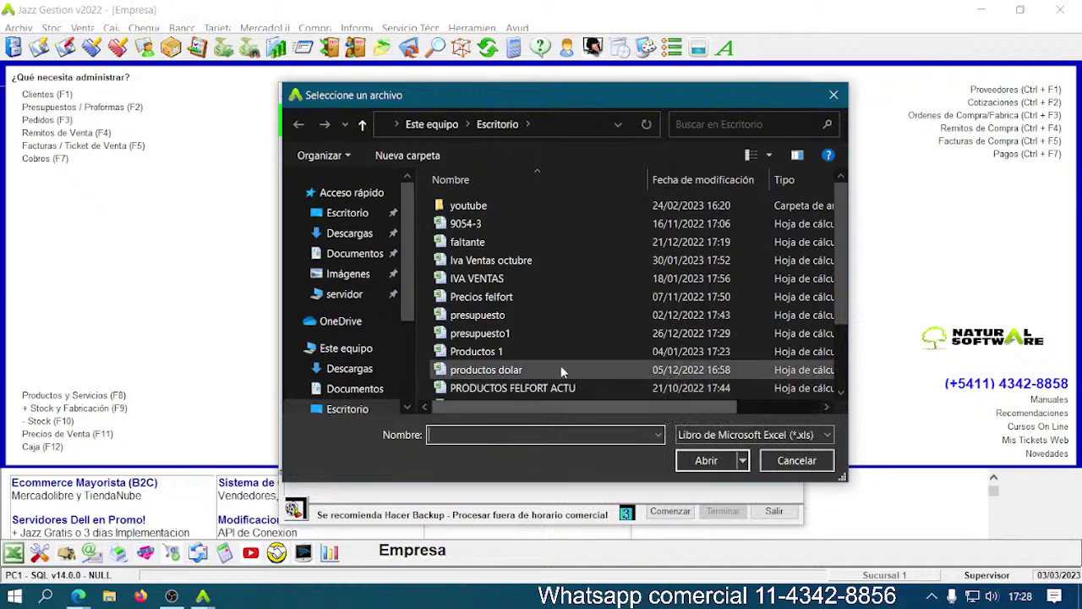
scroll(545, 315, down, 2)
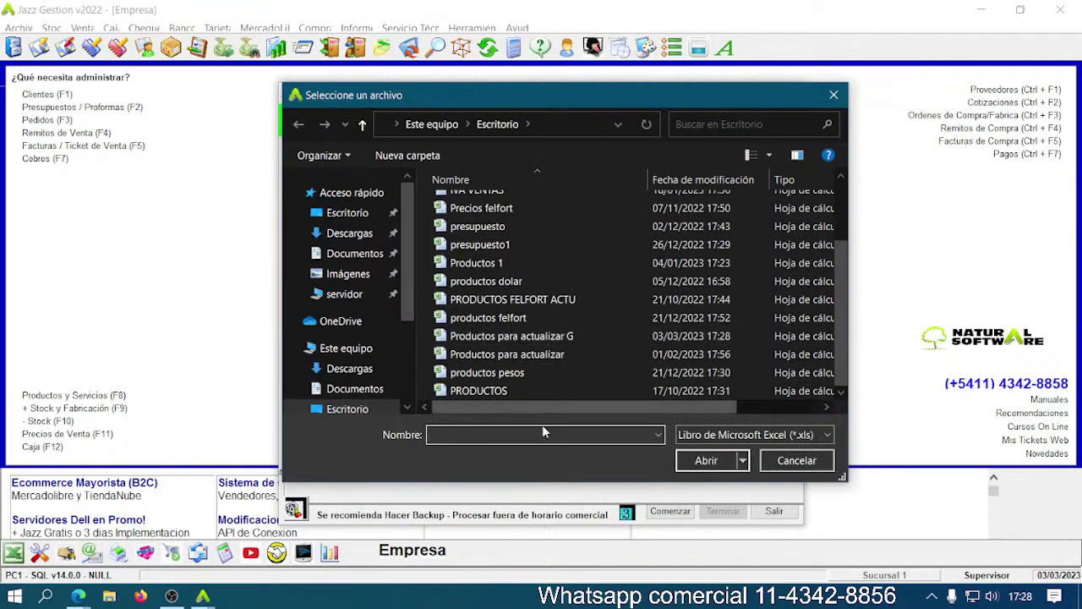
click(554, 337)
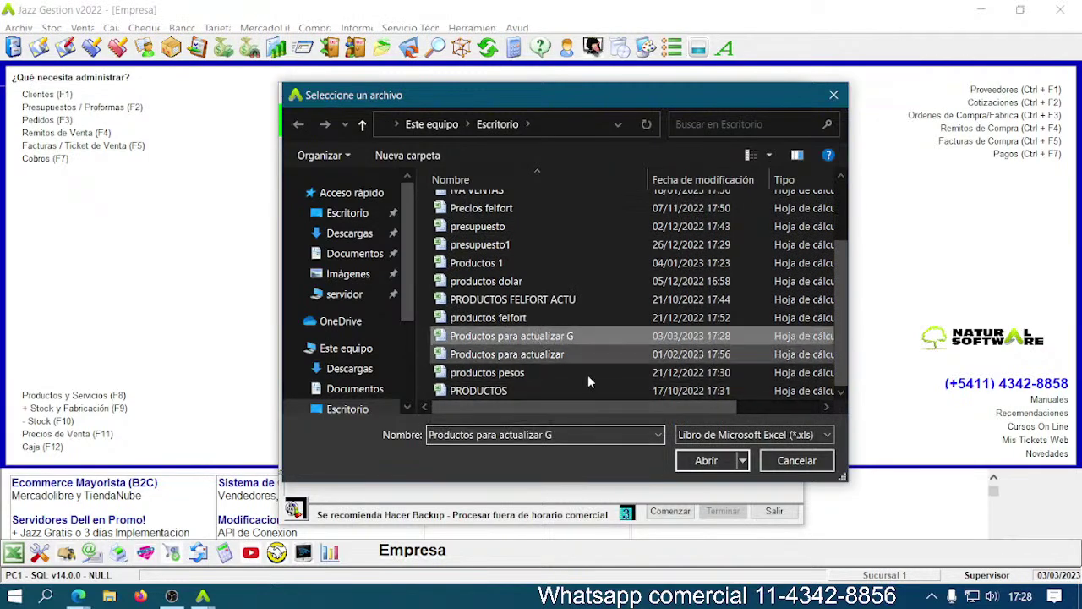
click(707, 464)
click(525, 281)
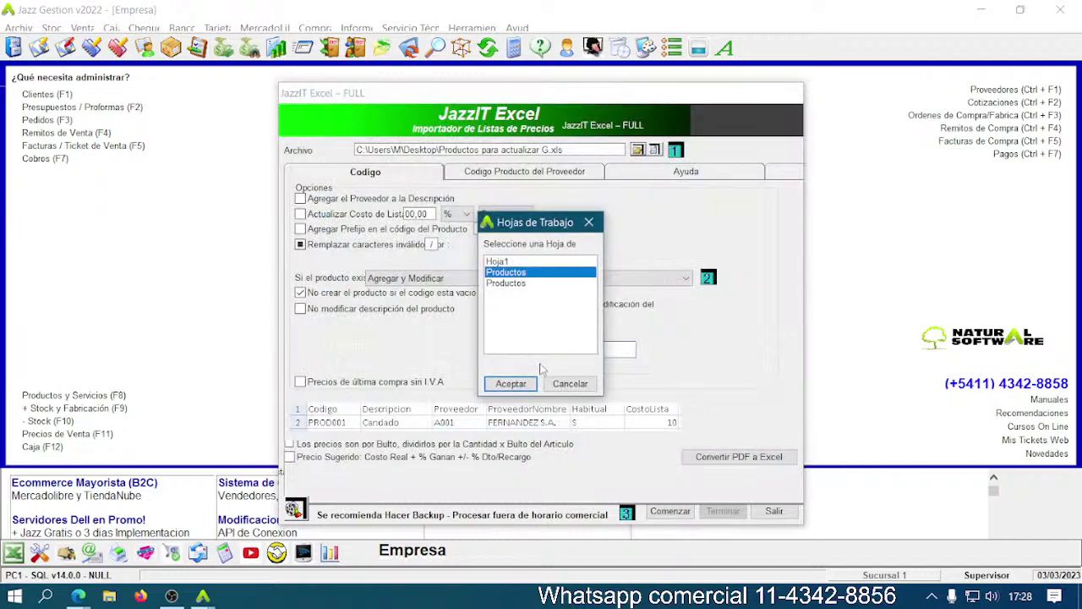
click(511, 383)
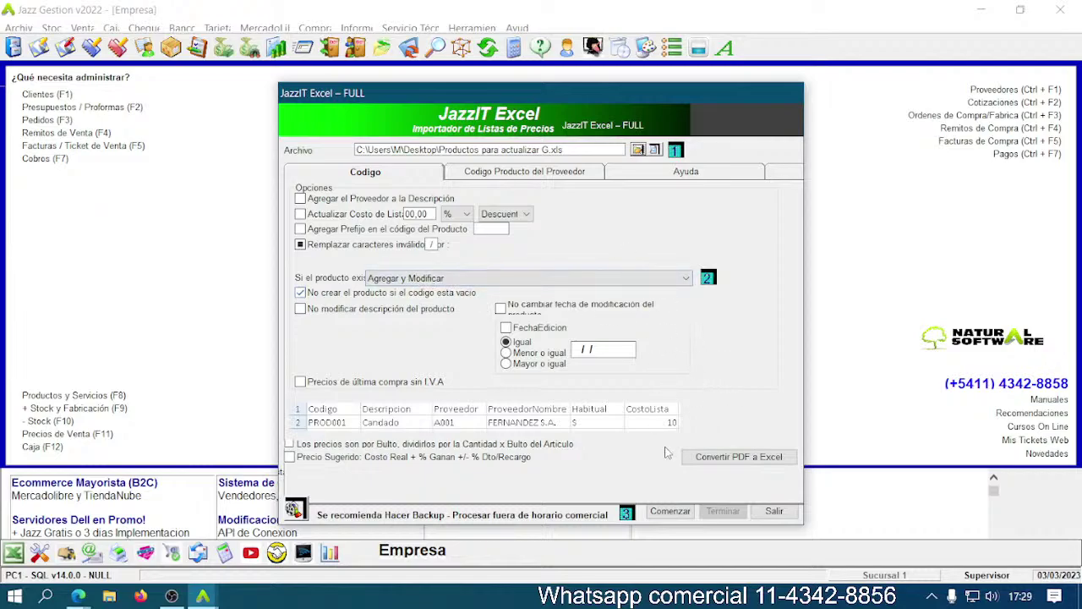
Run the product import with the Agregar y Modificar option and close the importer.
click(670, 510)
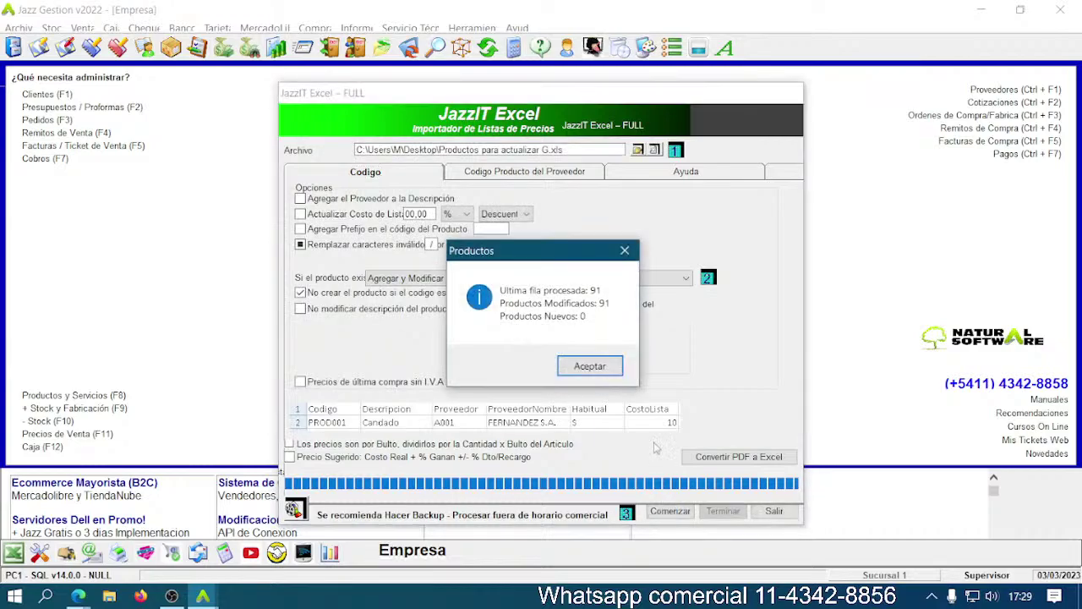
click(595, 370)
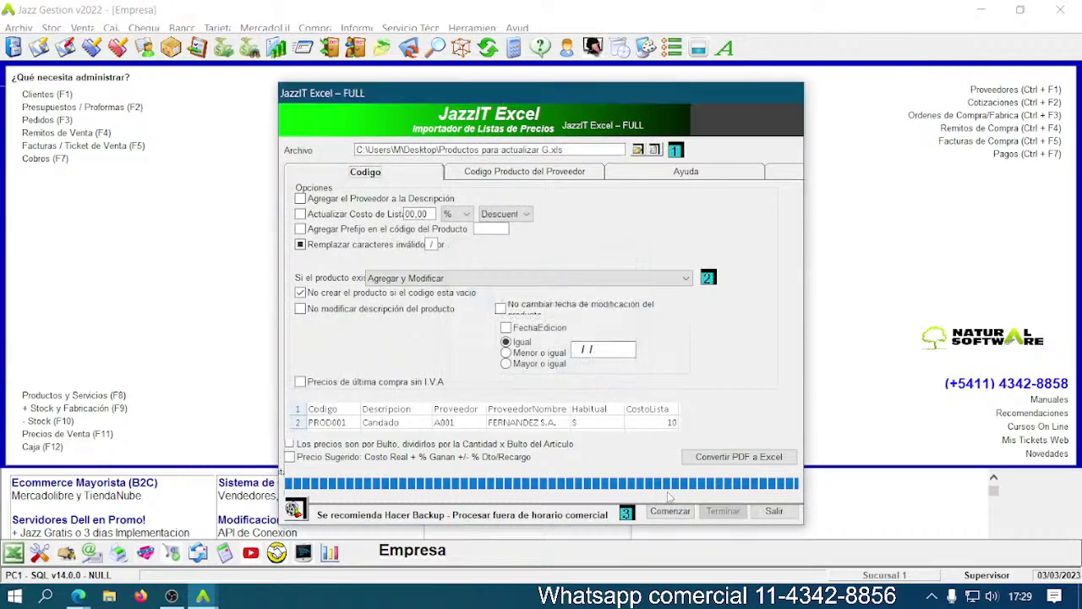
click(782, 514)
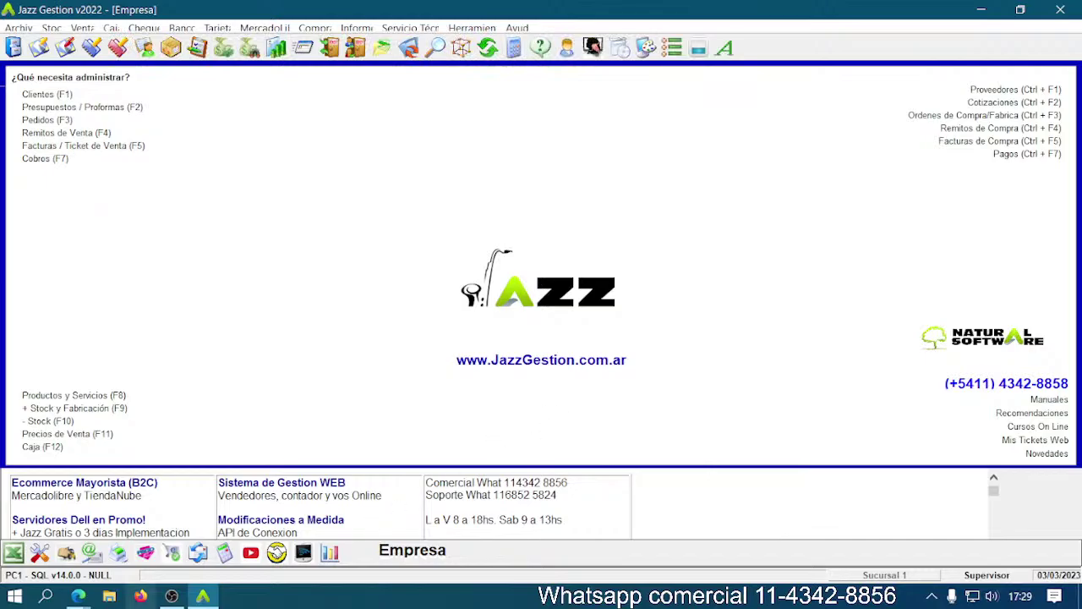
Open the Productos para actualizar G workbook in Excel, review the first two products' Ganancia values, and return to Jazz Gestion.
click(212, 599)
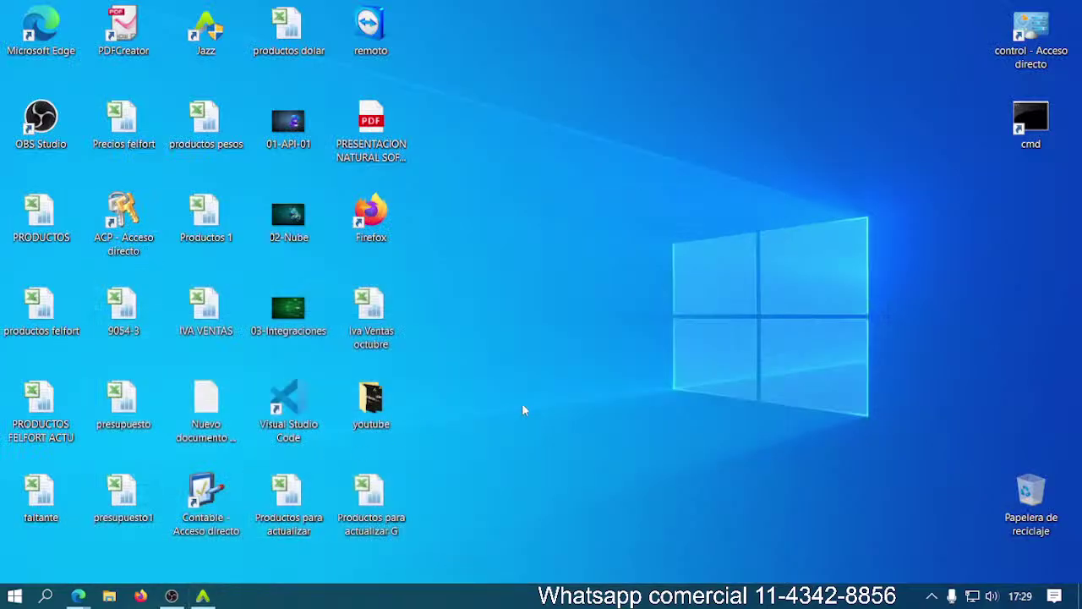
double_click(381, 498)
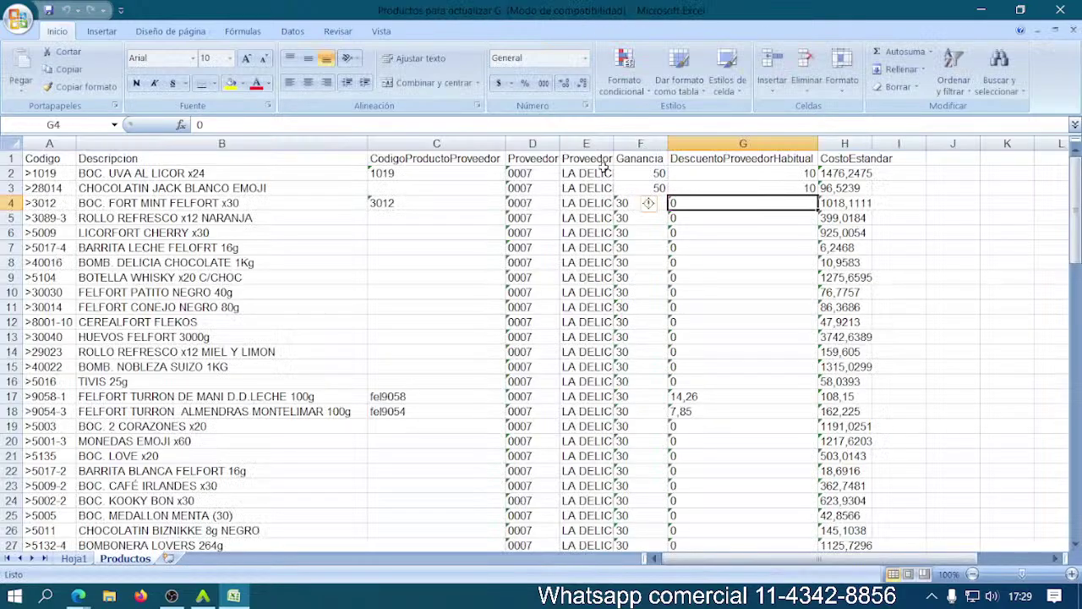
click(648, 173)
click(648, 189)
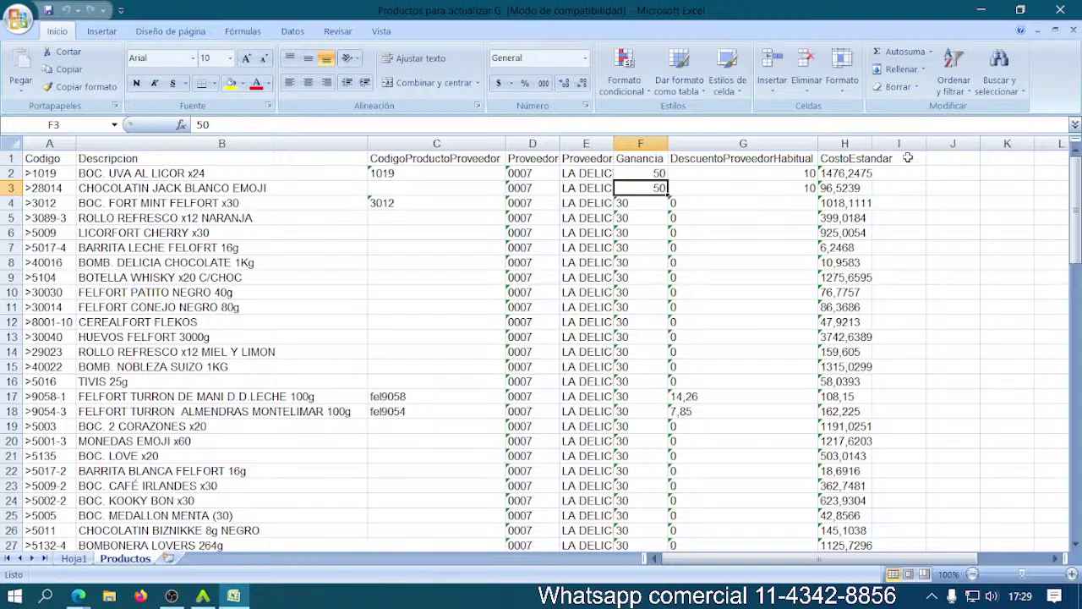
click(981, 10)
click(712, 267)
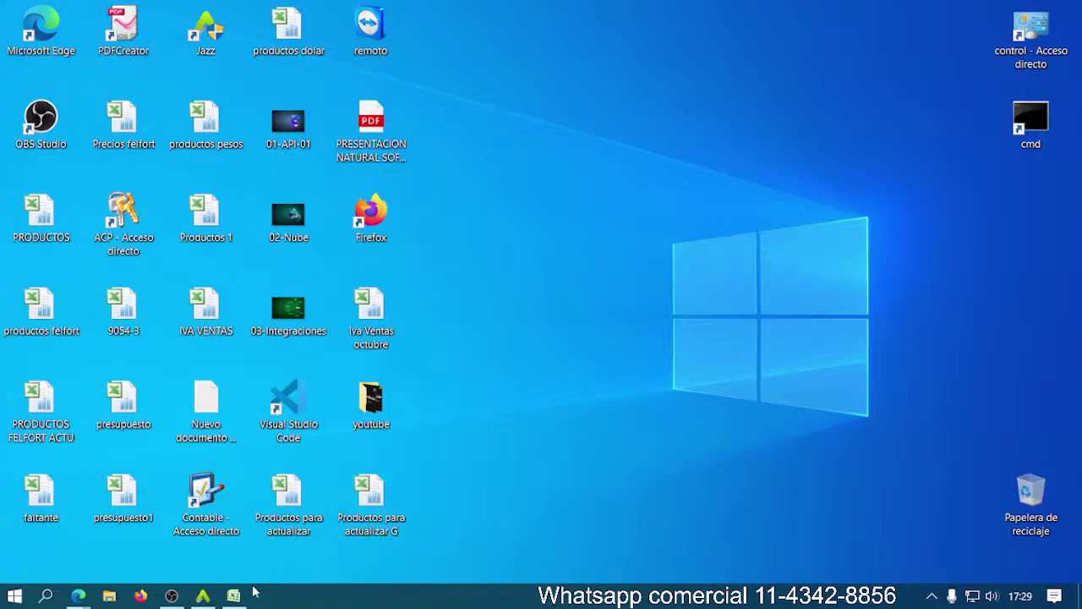
click(356, 518)
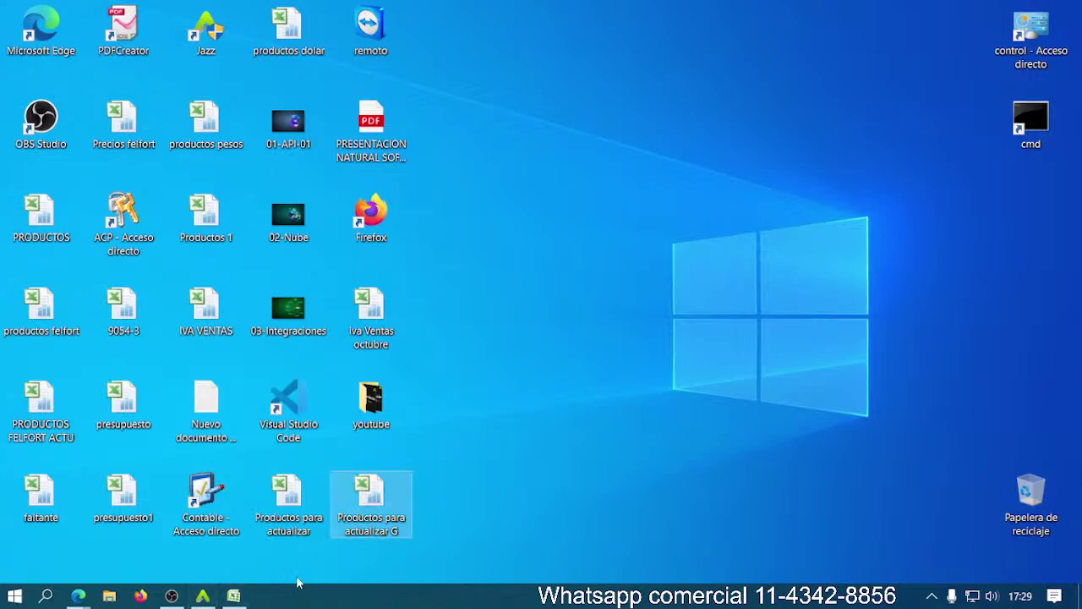
click(235, 596)
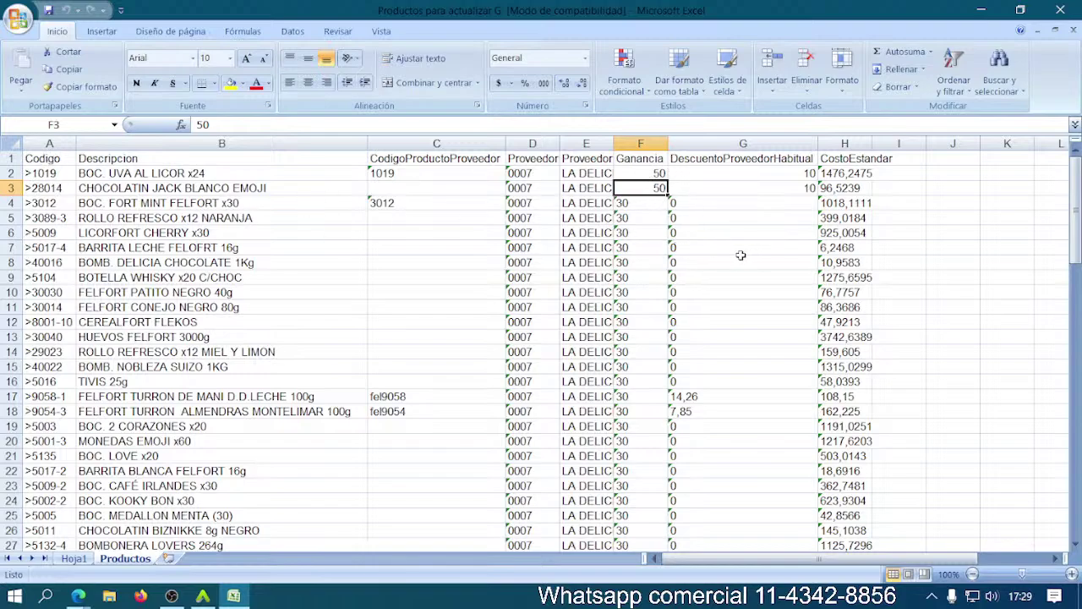
click(981, 10)
click(204, 596)
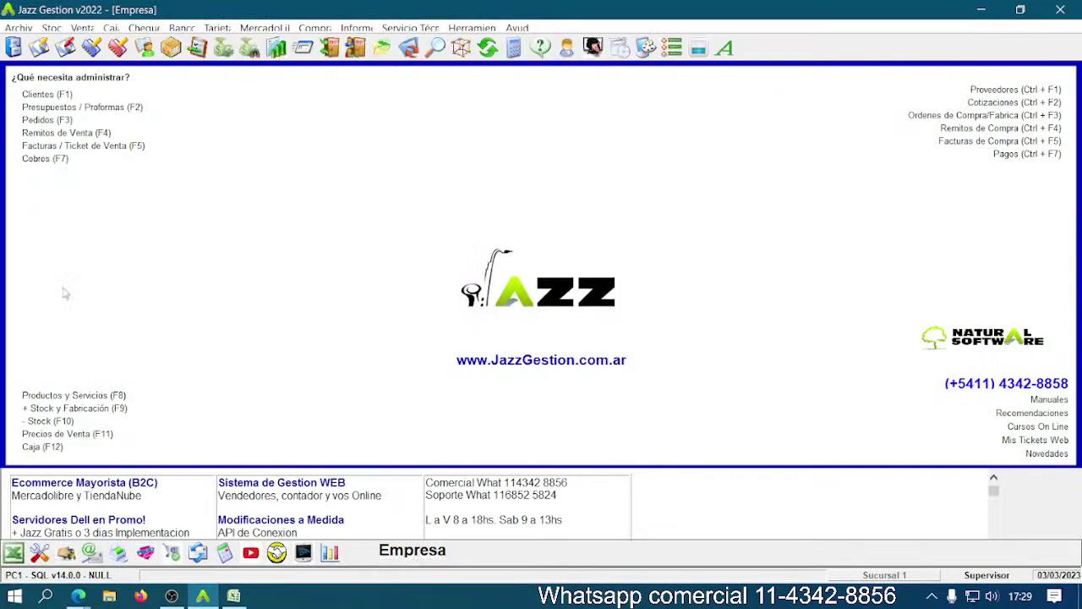
Open the record of product 1019 in Productos y Servicios and check its profit percentage among the prices.
key(F8)
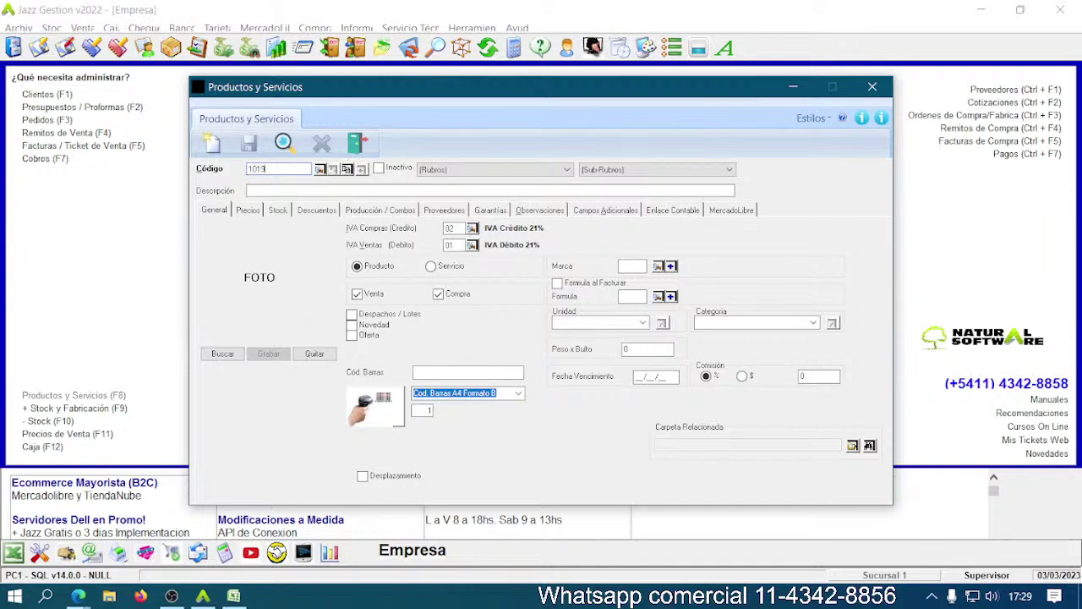
text(1013)
key(Return)
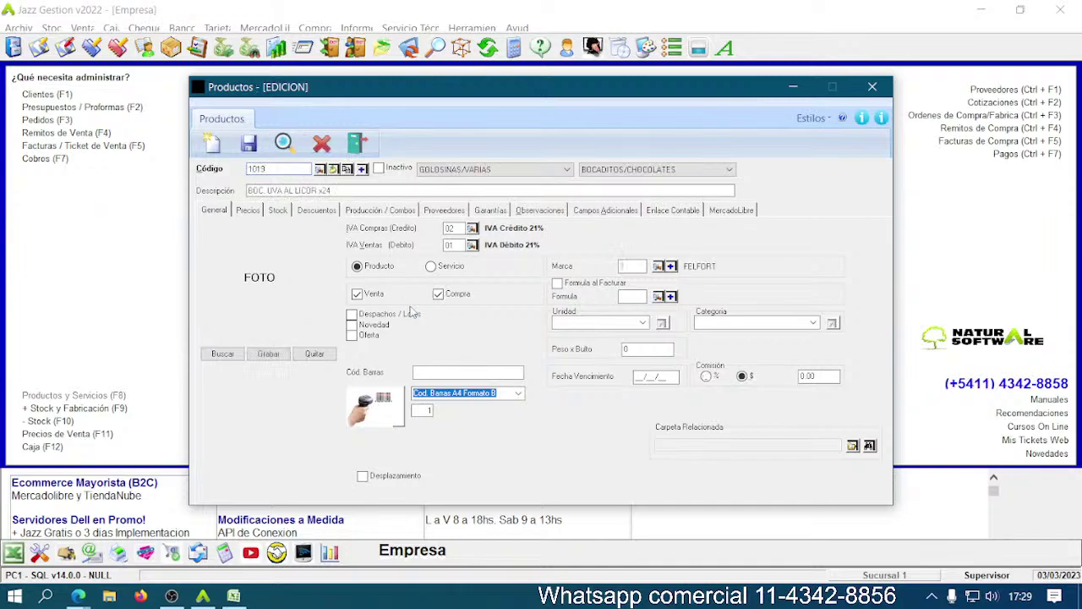
click(253, 210)
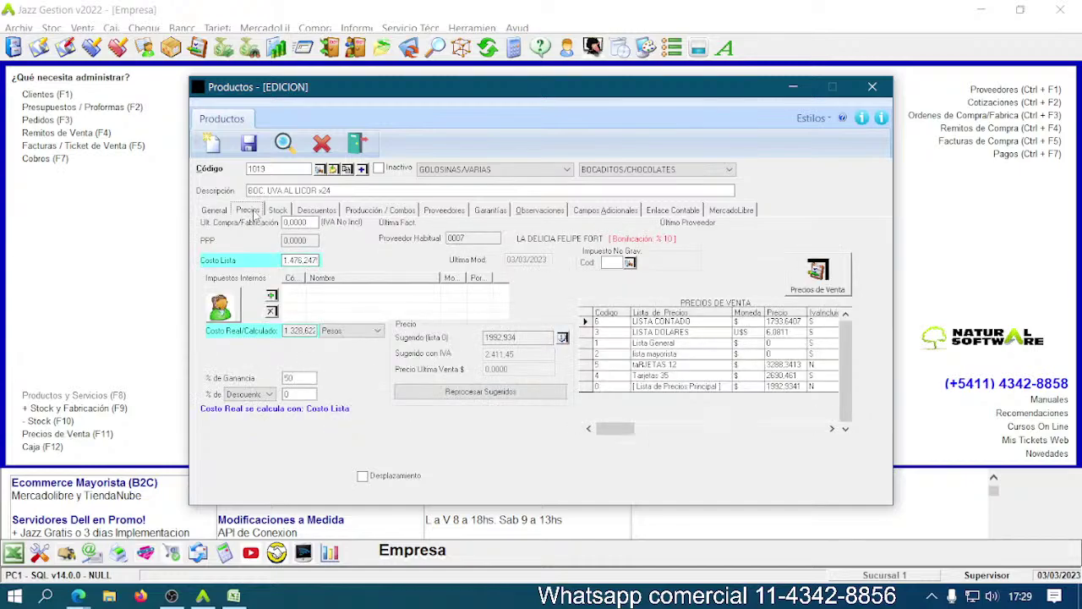
double_click(297, 380)
Check the Bonificación percentage in product 1019's supplier details for LA DELICIA FELIPE FORT, and close the details without changes.
click(448, 212)
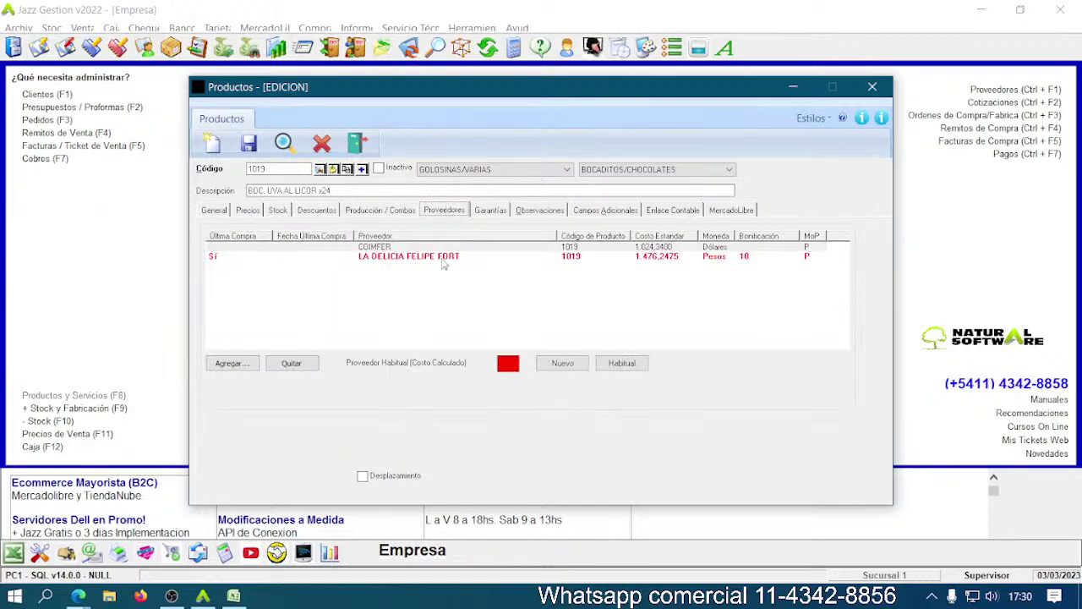
click(414, 262)
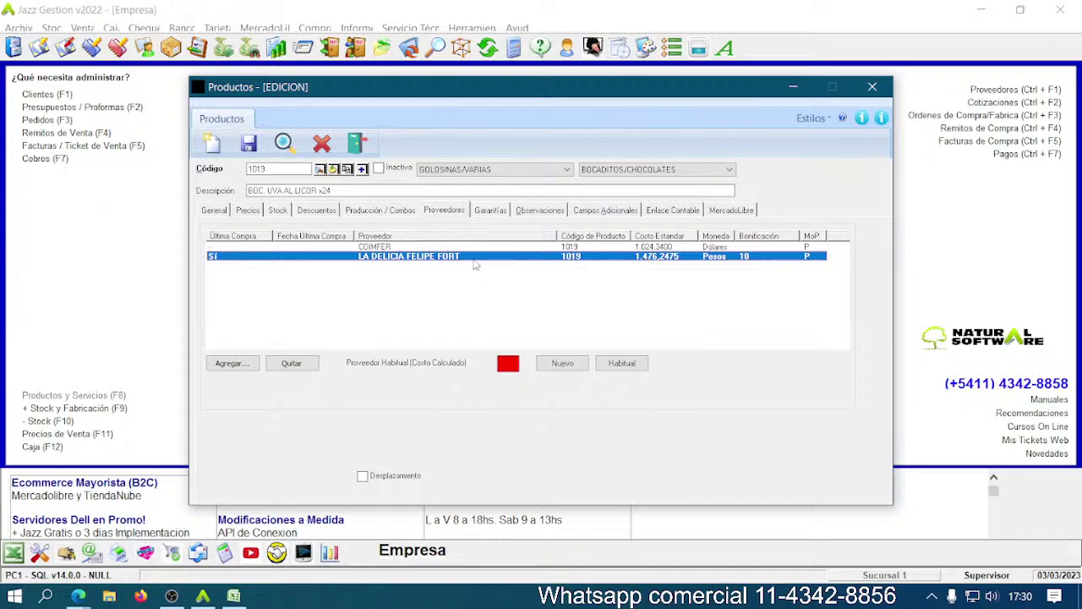
double_click(441, 256)
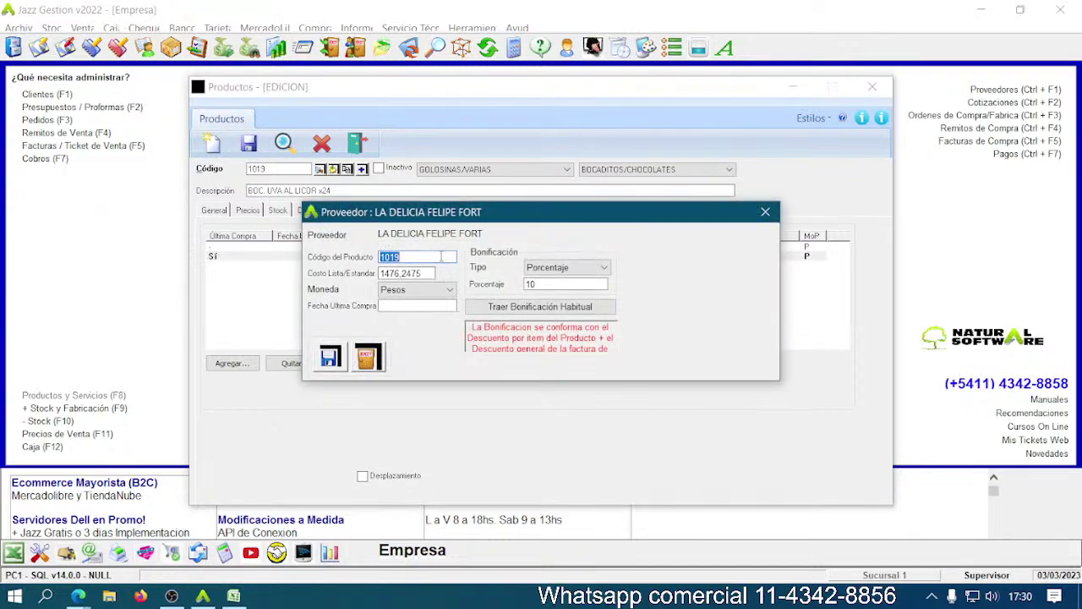
double_click(547, 284)
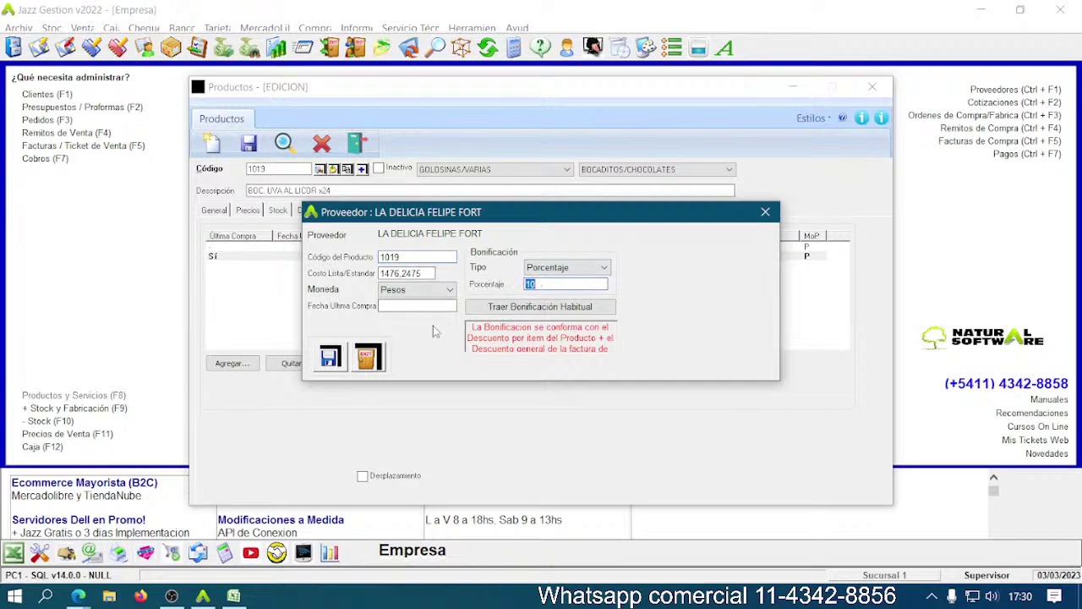
click(765, 213)
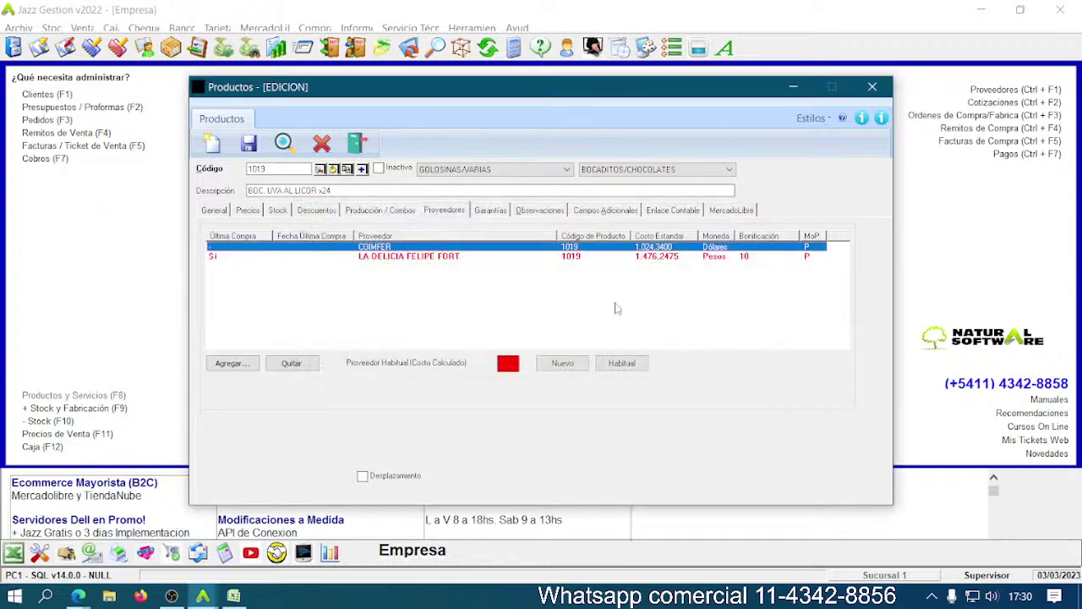
Examine product 1019's list cost, real cost, profit percentage, suggested price and main price list entry.
click(249, 212)
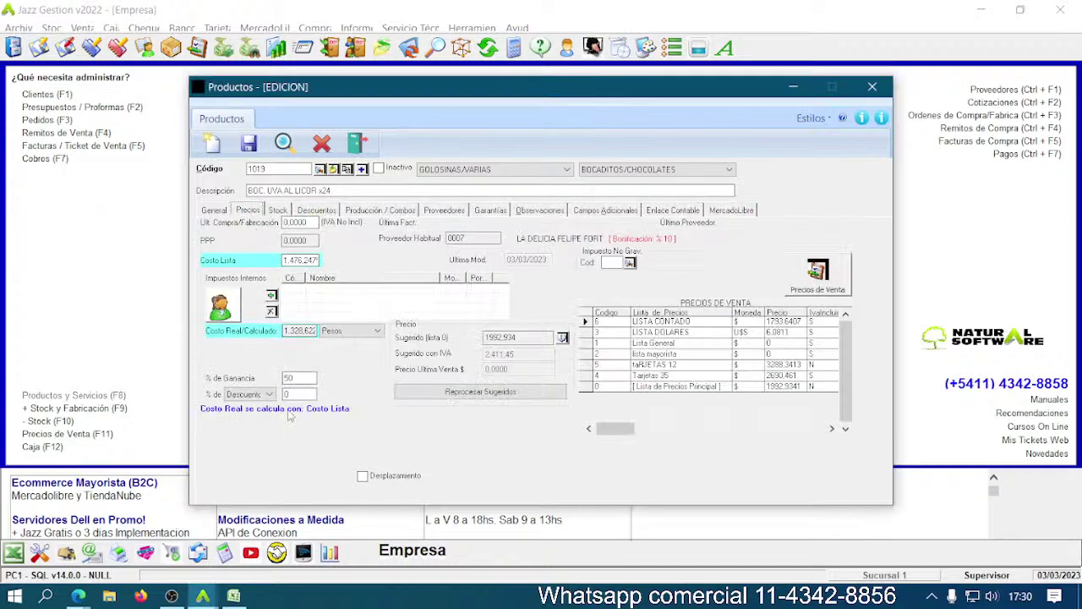
click(285, 260)
drag(285, 260, 325, 259)
click(286, 330)
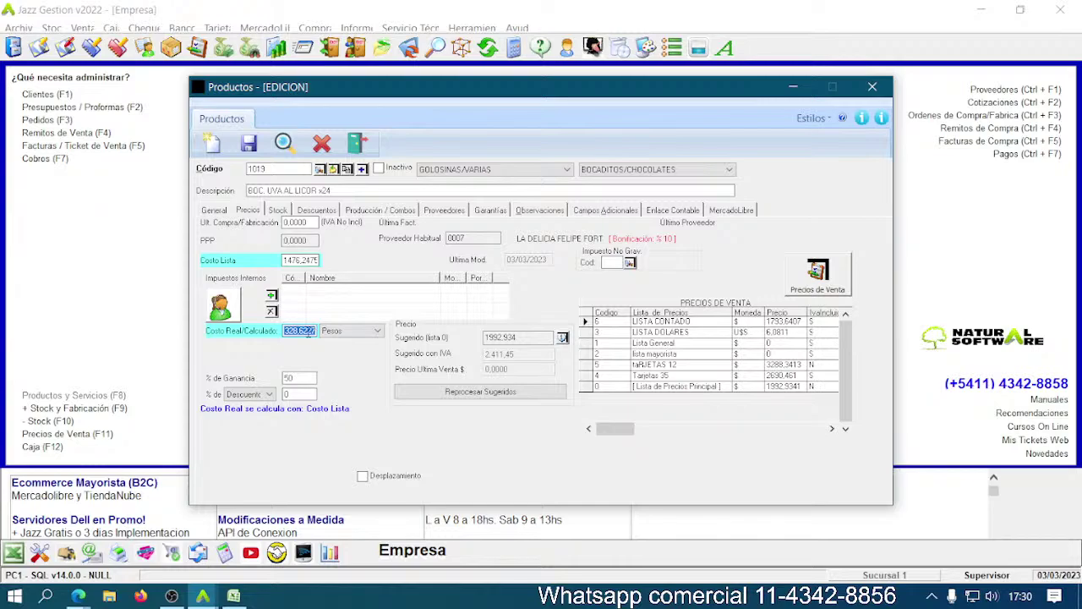
click(295, 379)
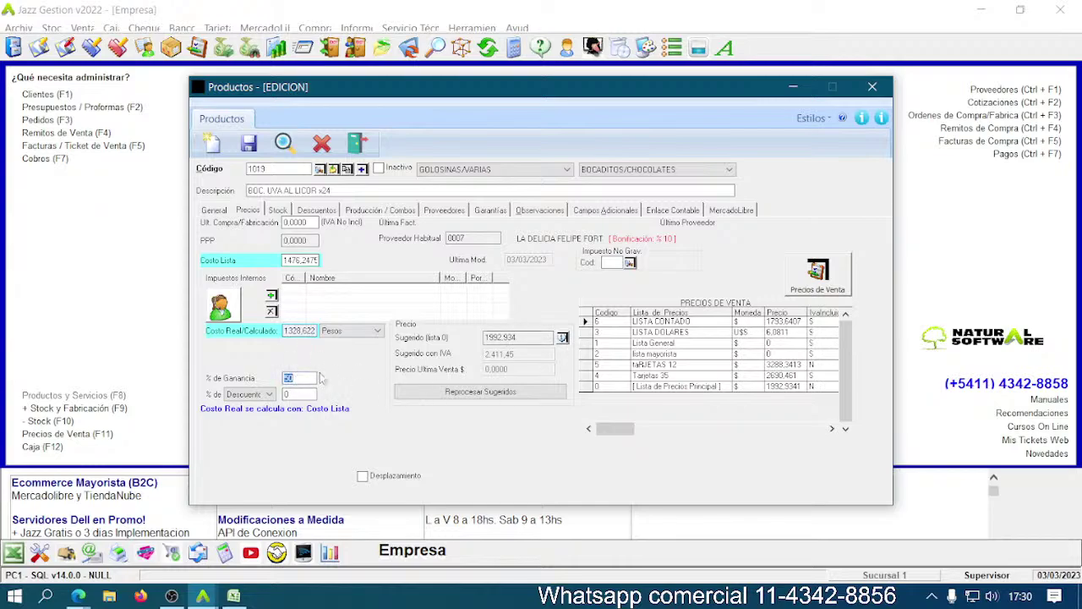
click(521, 338)
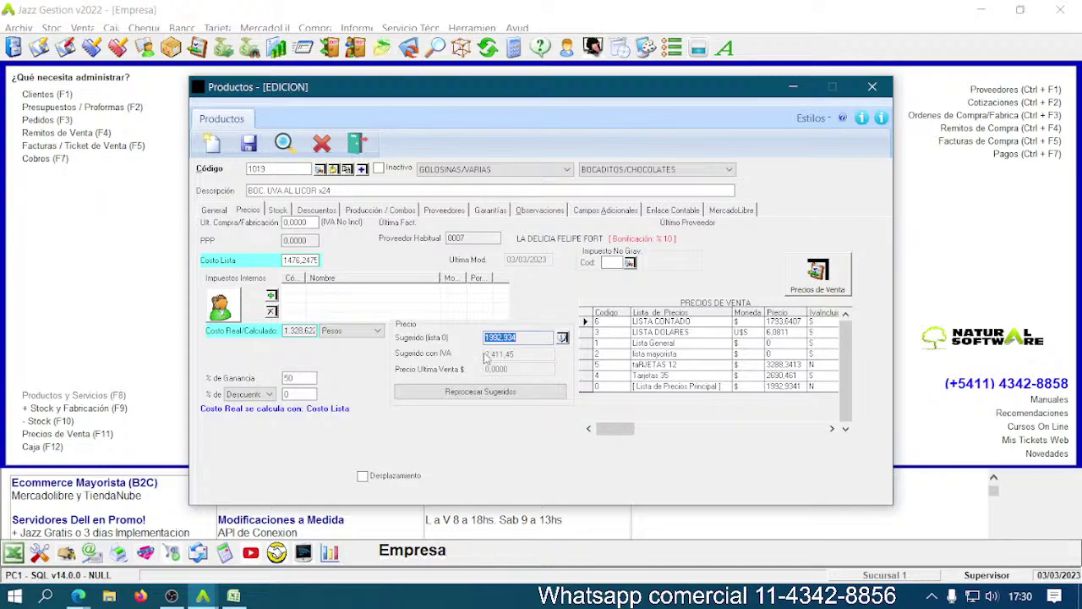
drag(571, 95, 594, 69)
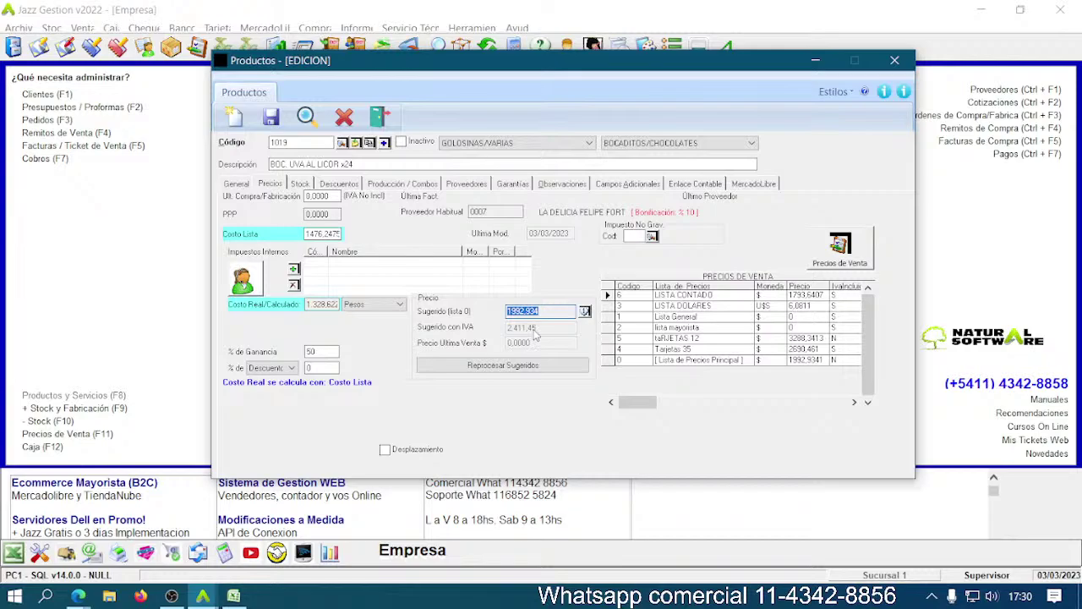
click(702, 364)
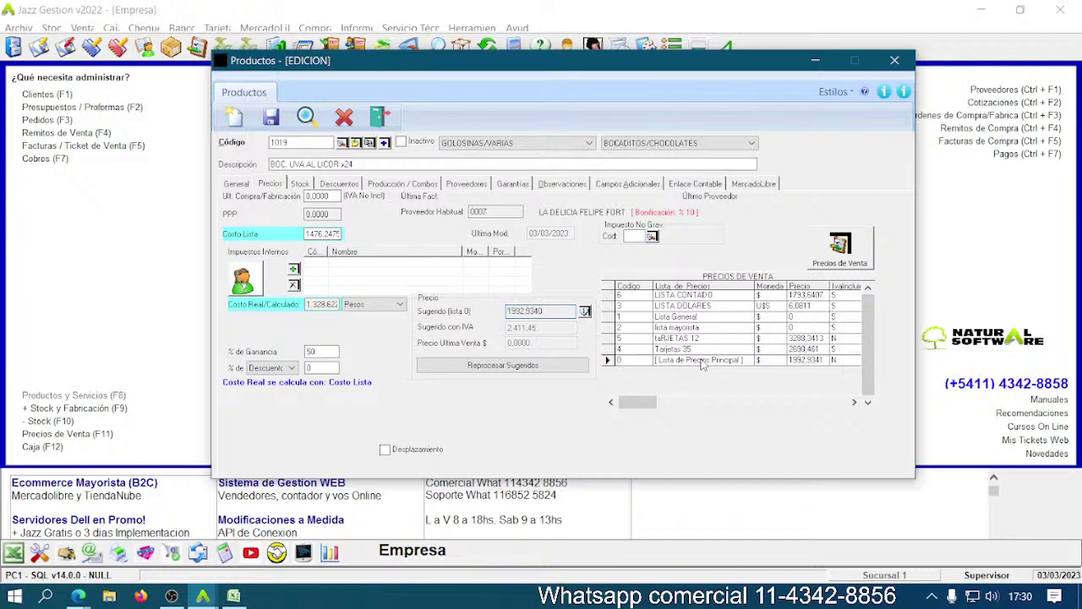
click(605, 361)
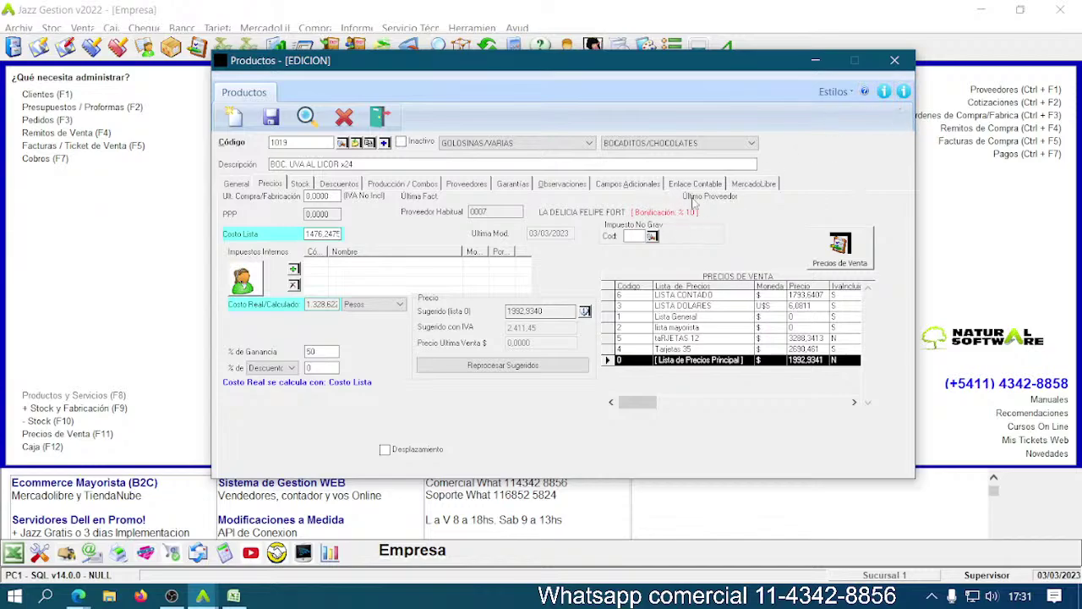
Set product 1019's % de Ganancia to 60, save the product and close its record.
double_click(319, 352)
drag(324, 351, 300, 357)
text(60)
click(270, 118)
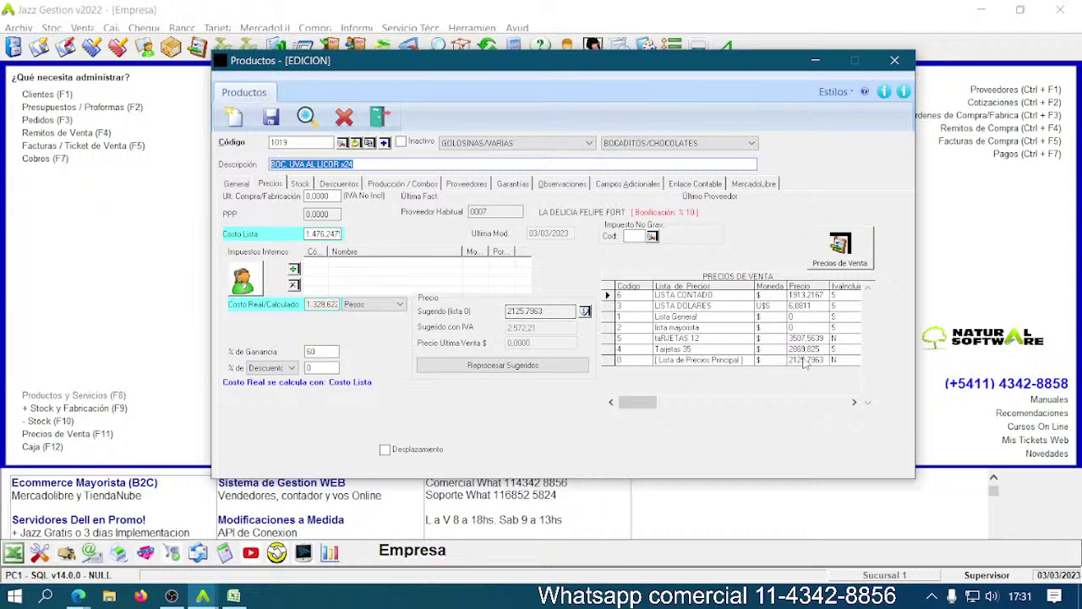
click(895, 60)
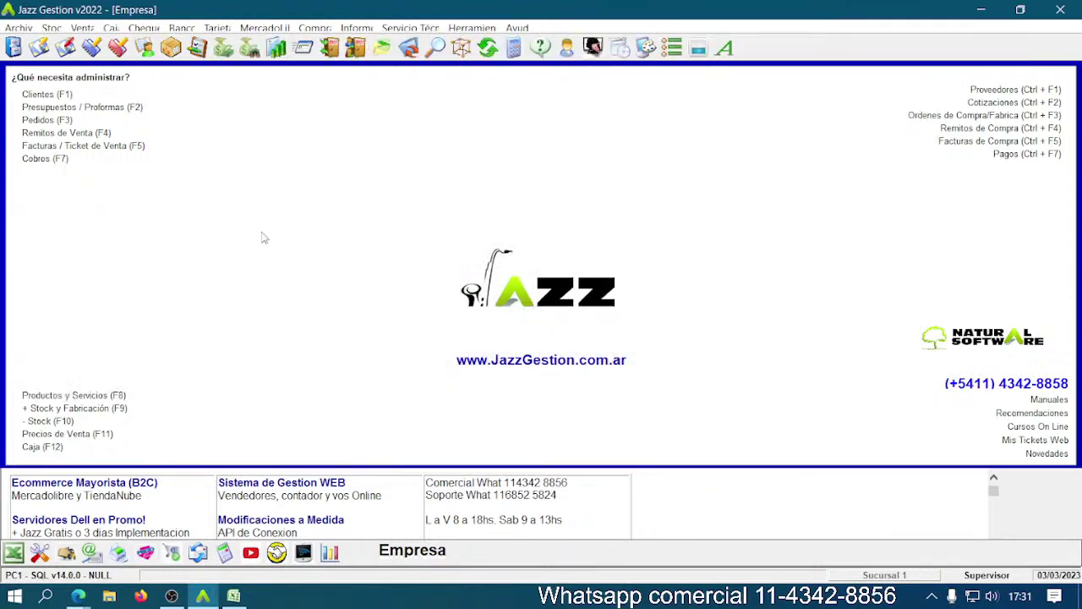
Open Vista de Precios and list all products whose habitual supplier is LA DELICIA FELIPE FORT.
click(251, 50)
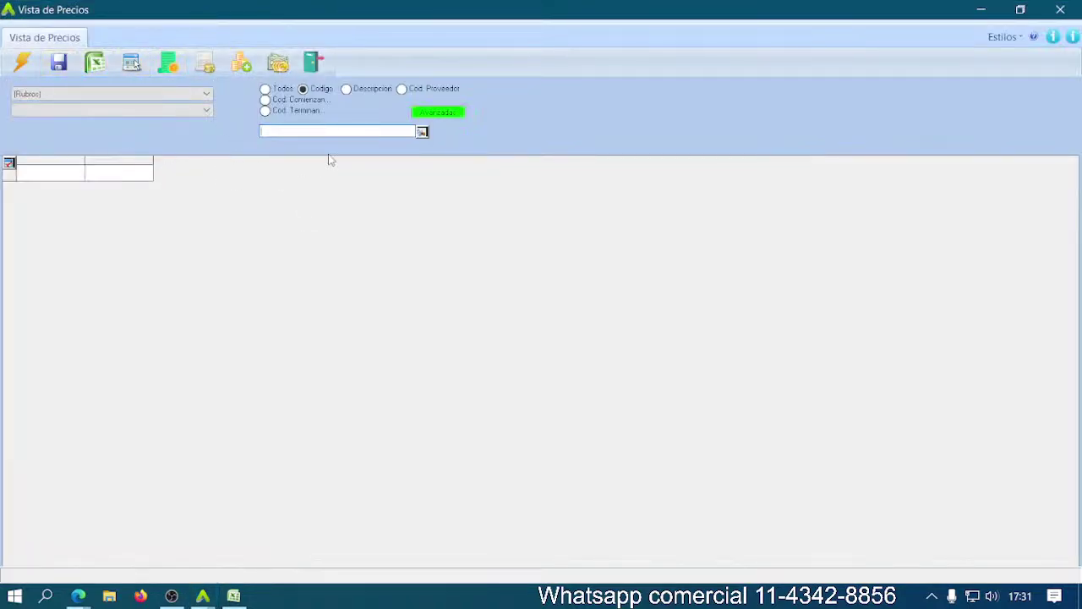
click(266, 88)
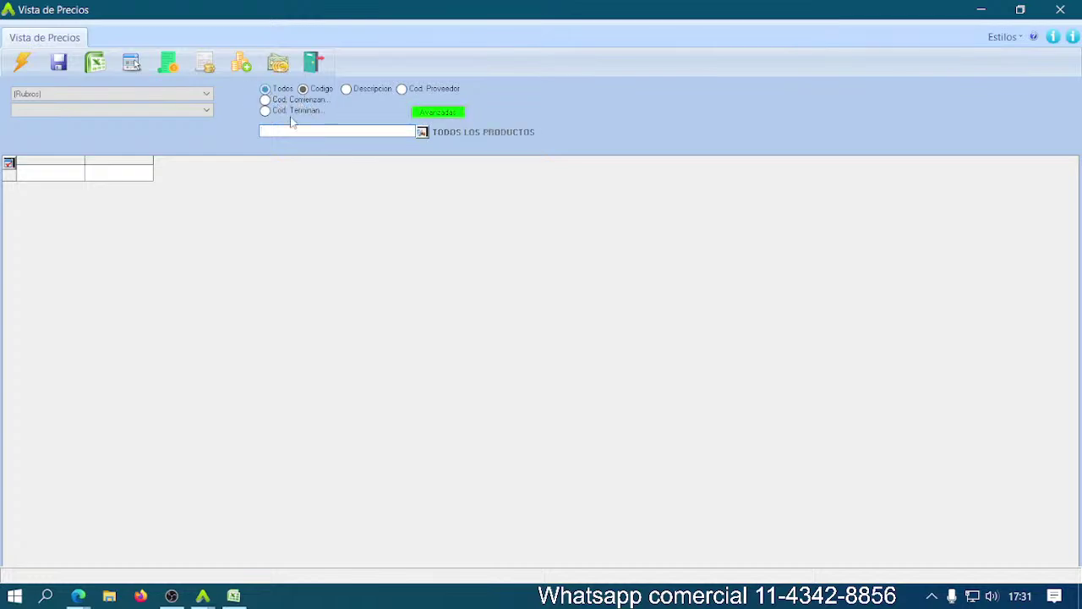
click(438, 111)
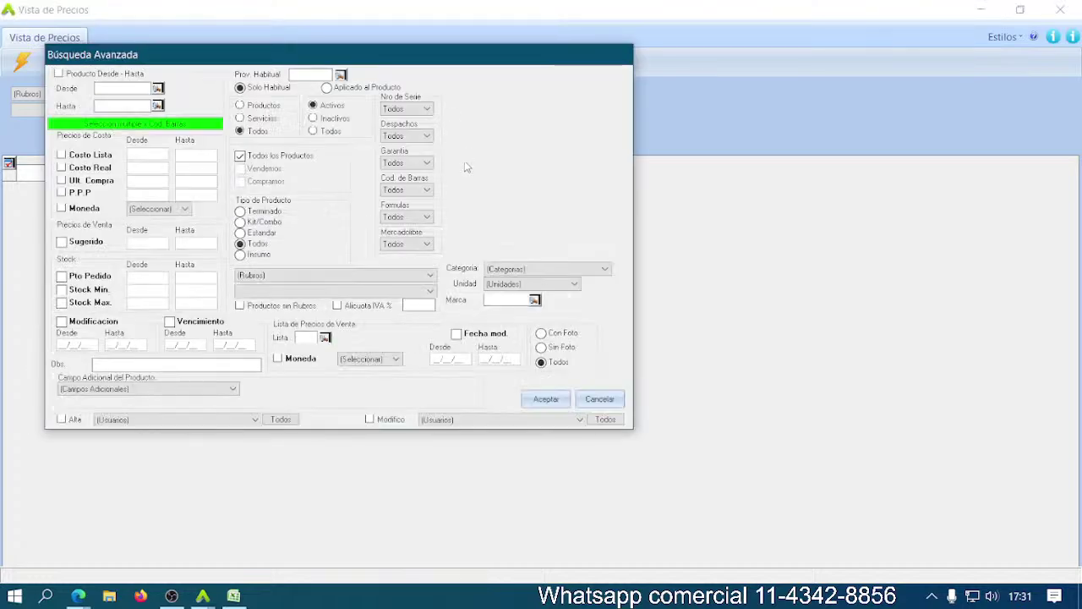
click(341, 74)
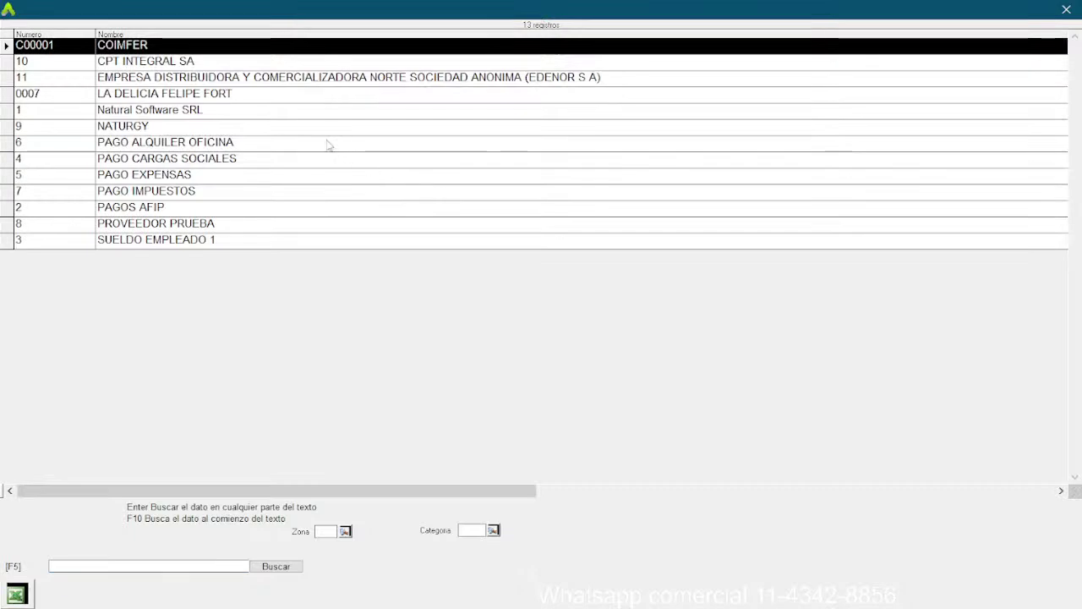
double_click(204, 97)
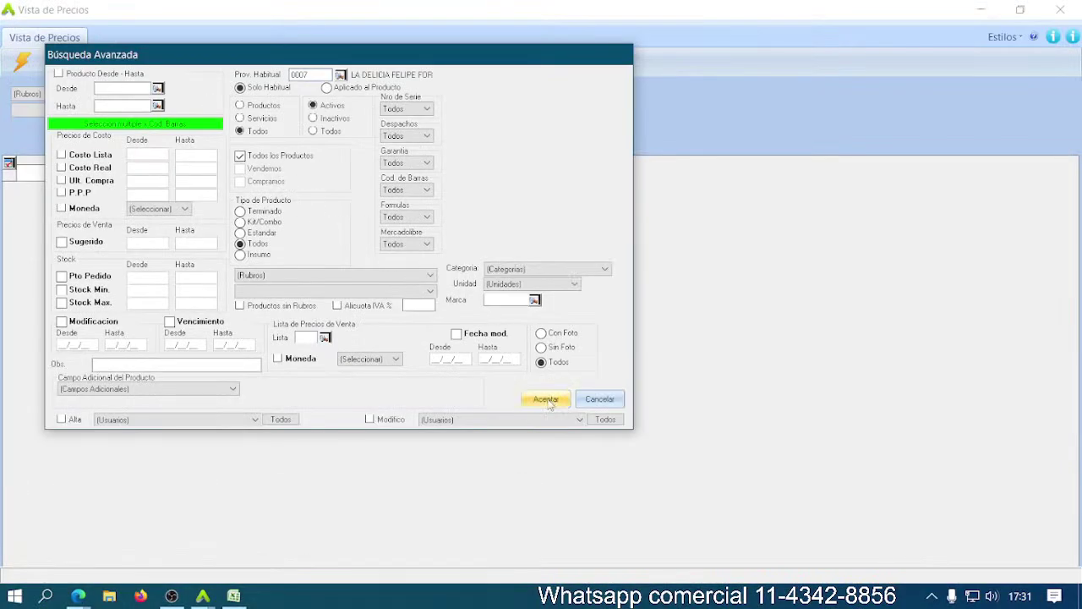
click(547, 400)
click(22, 62)
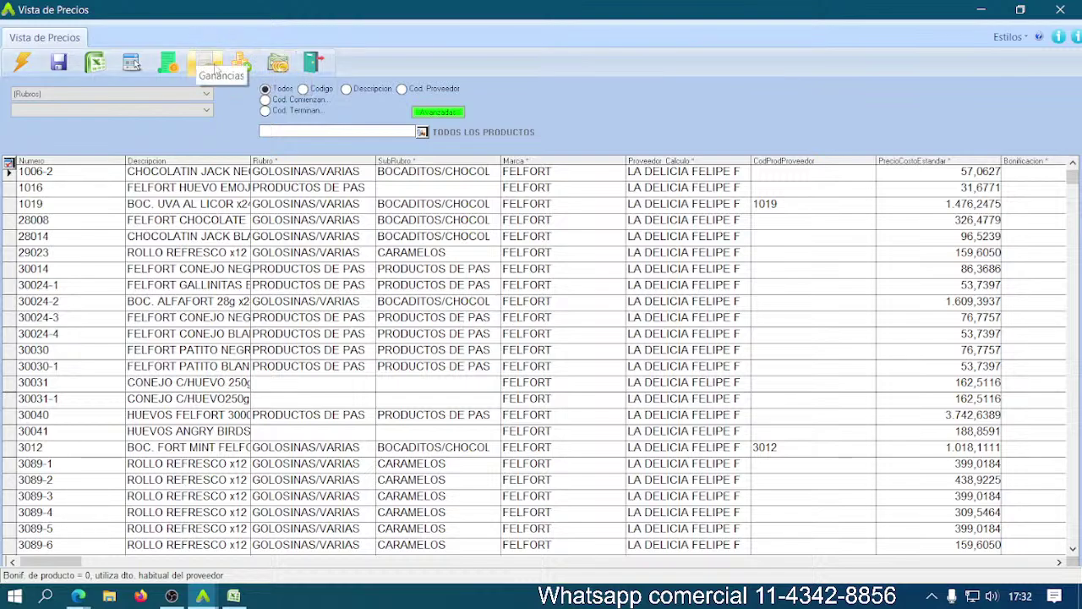
Display the Ganancias columns and go through the Ganancia percentages of the listed products one by one.
click(208, 68)
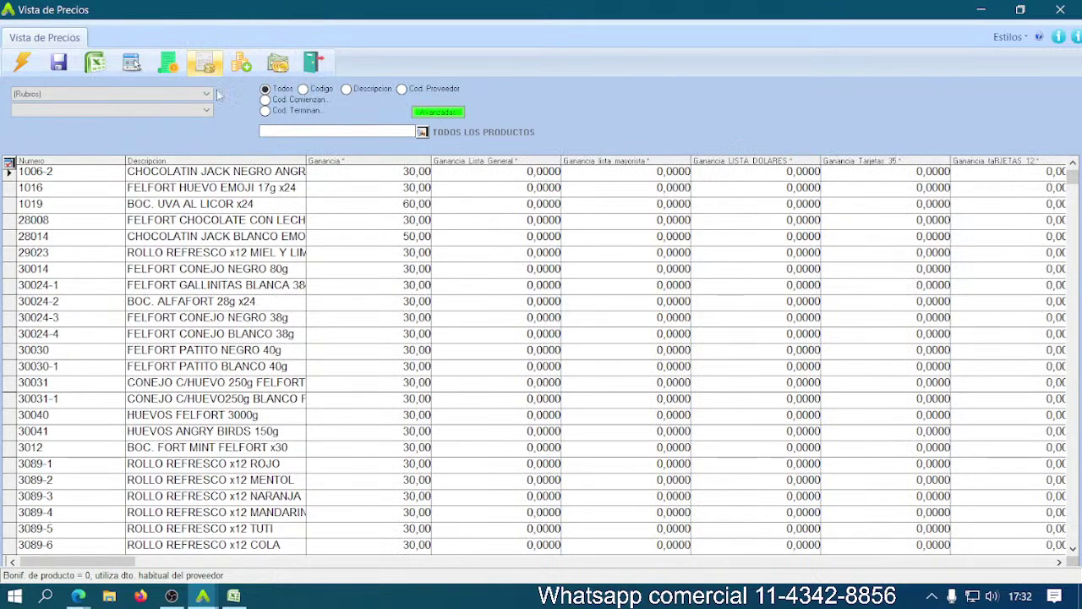
click(402, 173)
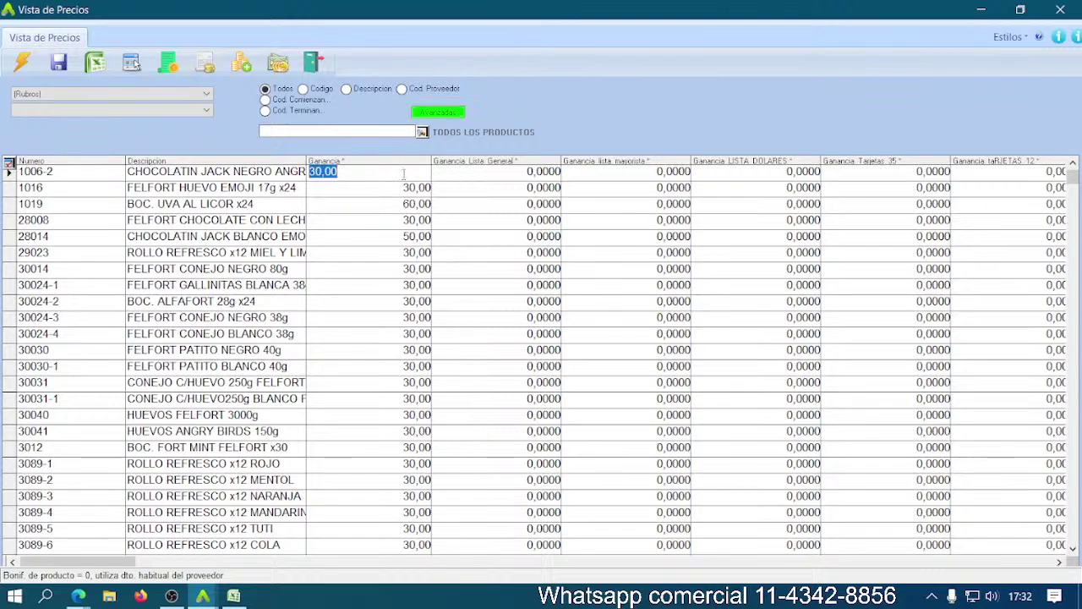
key(Down)
key(Down)
key(Down)
key(Down)
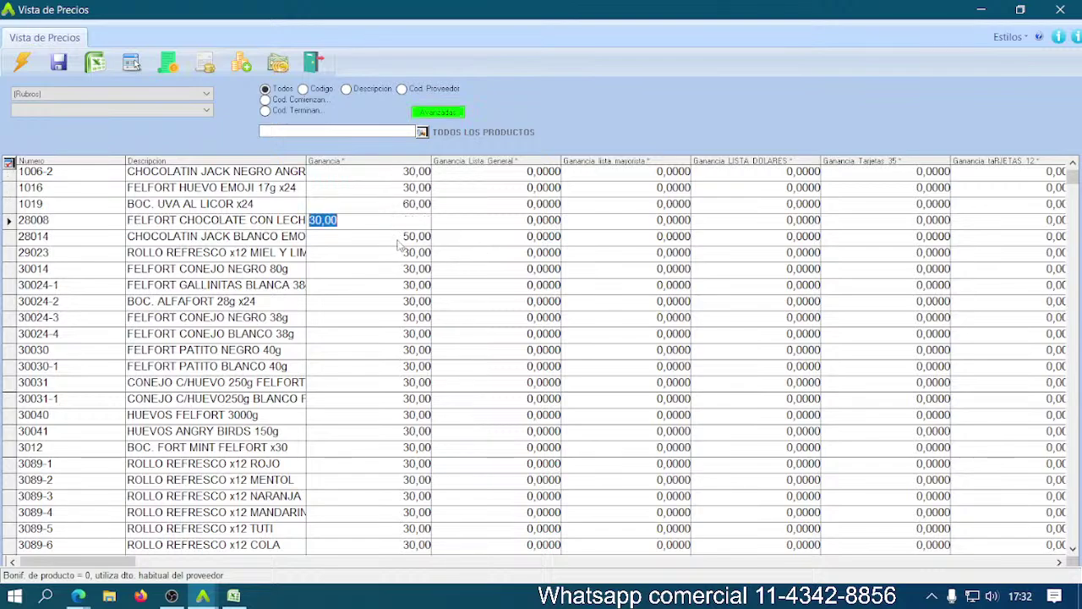
key(Down)
key(Down)
key(Down)
key(Down)
key(Down)
key(Down)
key(Down)
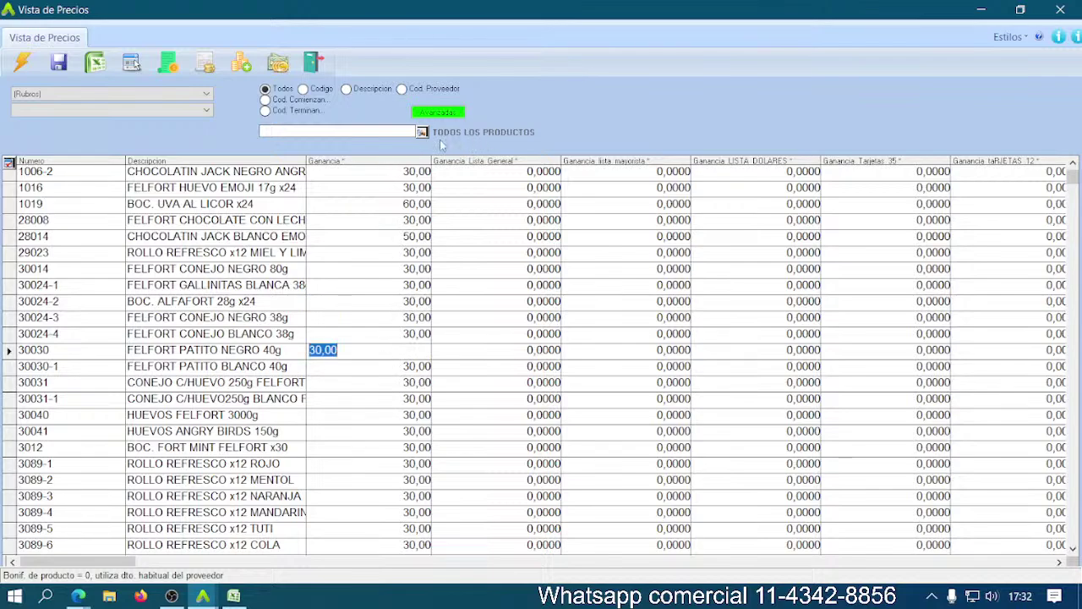
Increase the whole Ganancia column by 5 % for the listed products.
click(359, 160)
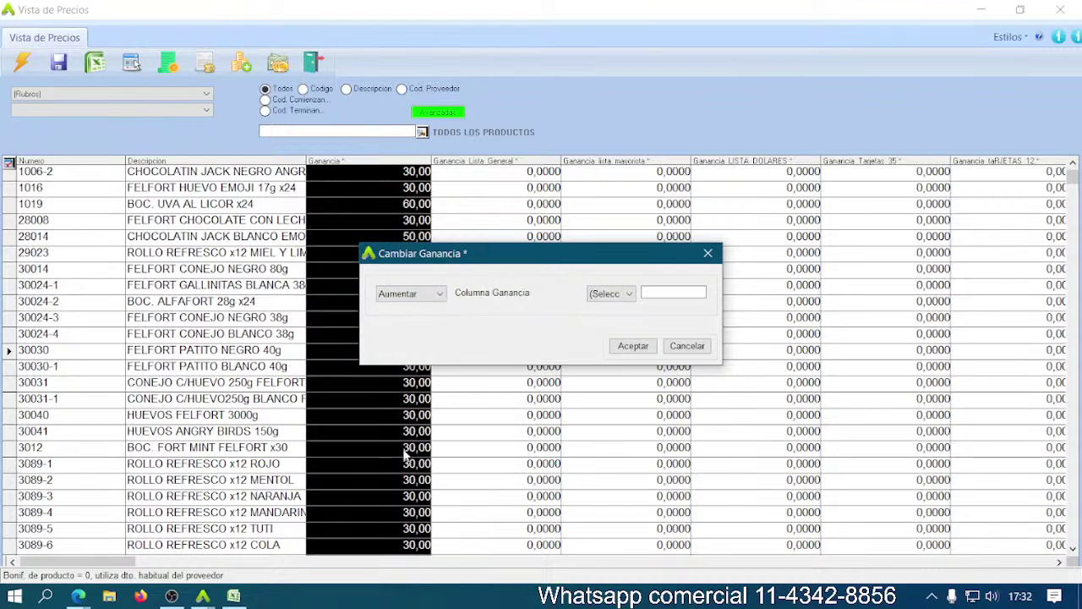
click(609, 294)
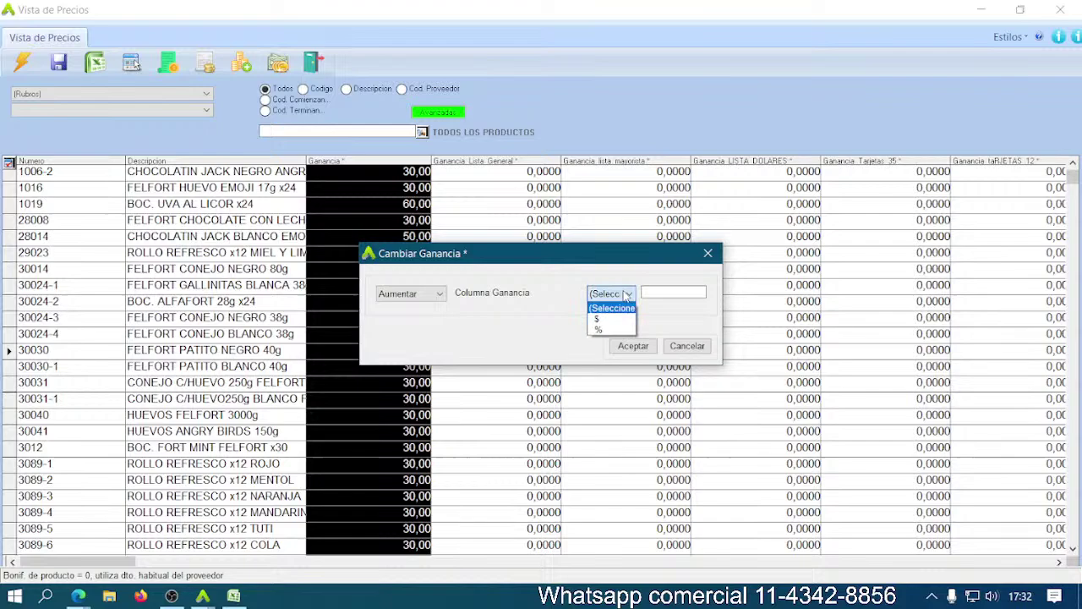
click(606, 329)
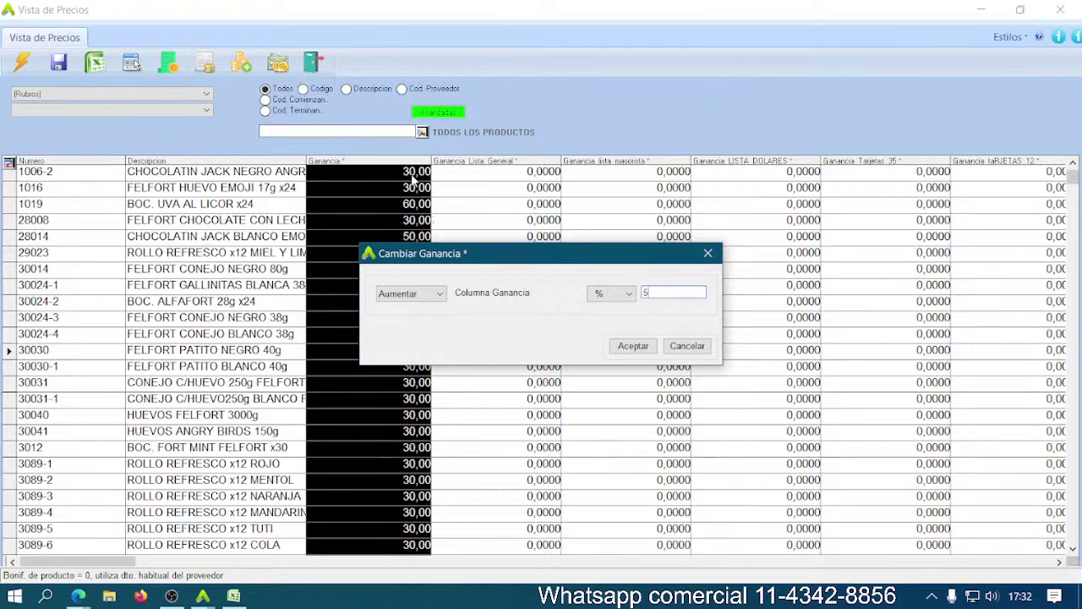
click(634, 347)
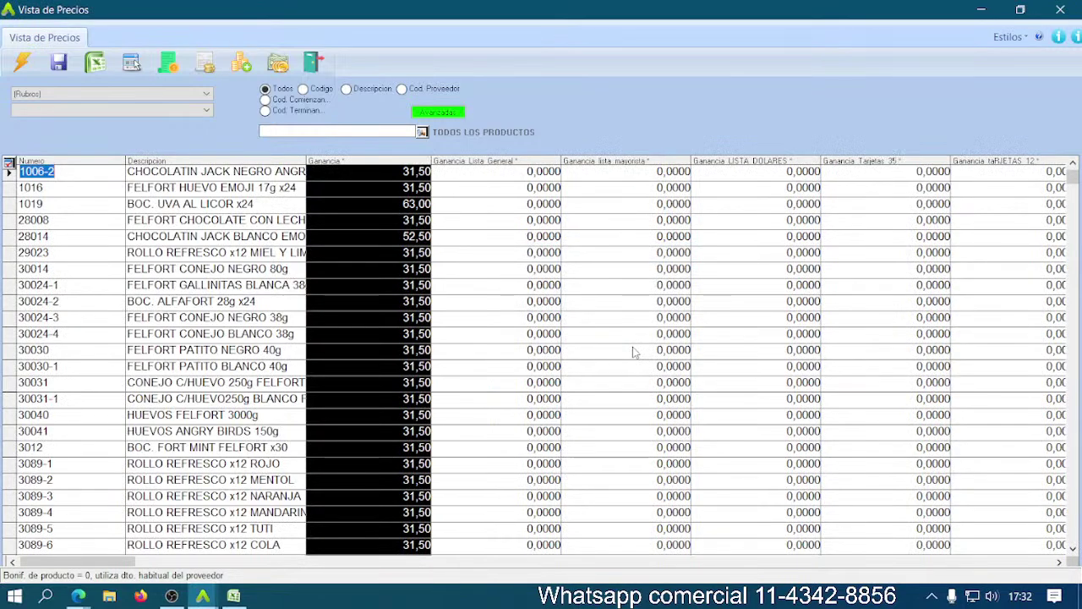
Examine the recalculated Ganancia percentages across the entire product list.
click(418, 253)
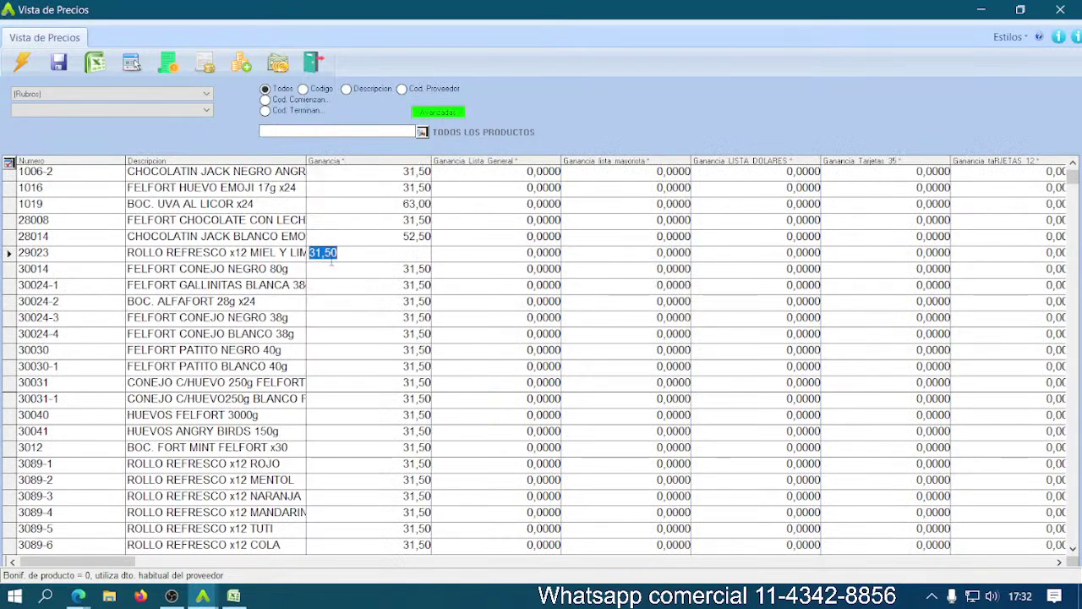
click(431, 272)
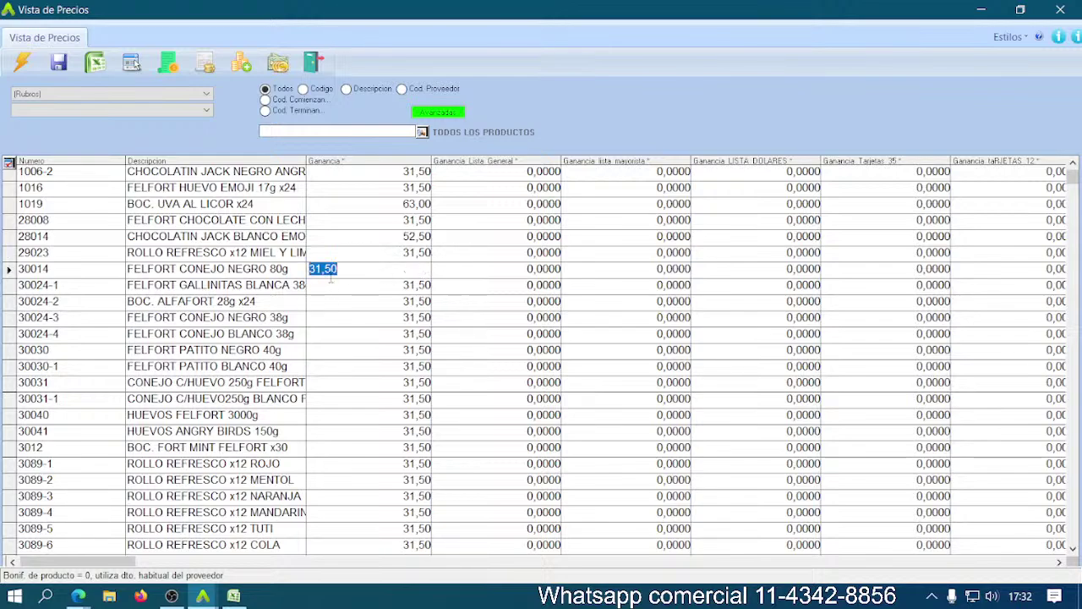
click(416, 431)
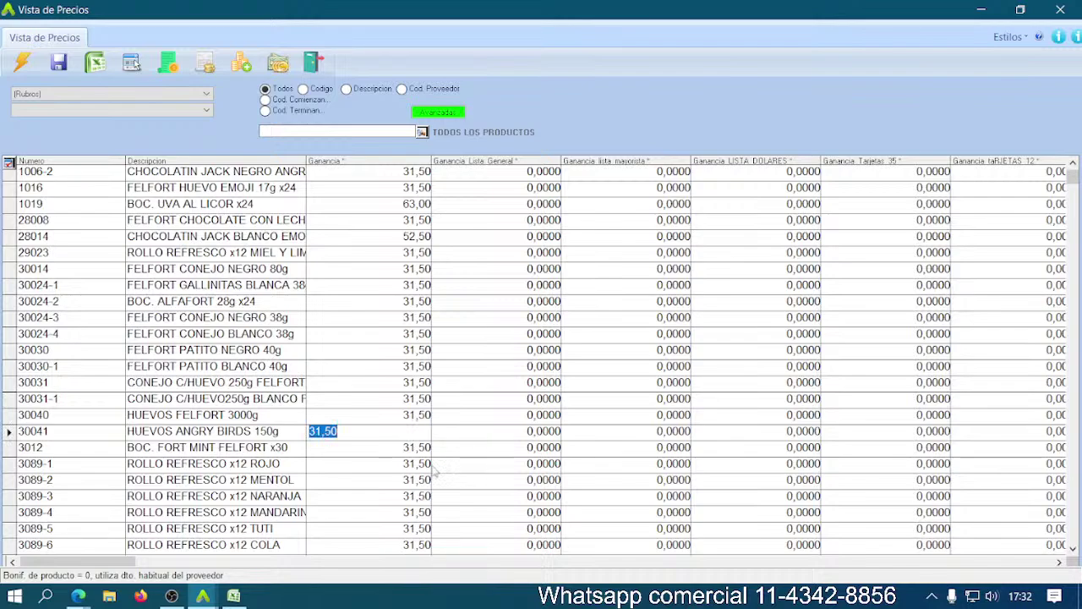
click(1074, 458)
click(1074, 458)
click(1074, 484)
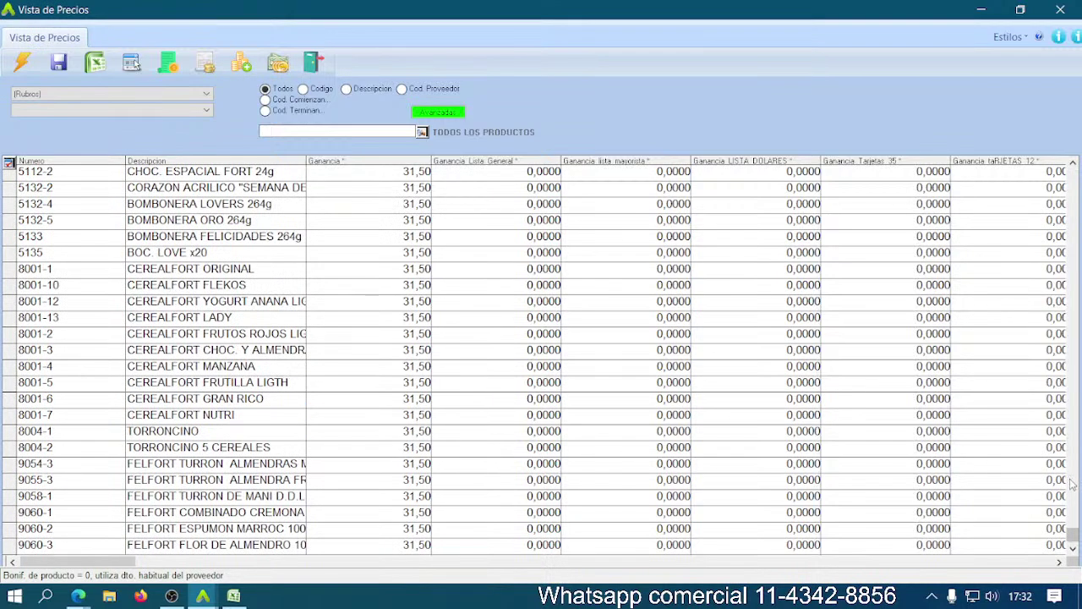
click(1074, 182)
click(1074, 177)
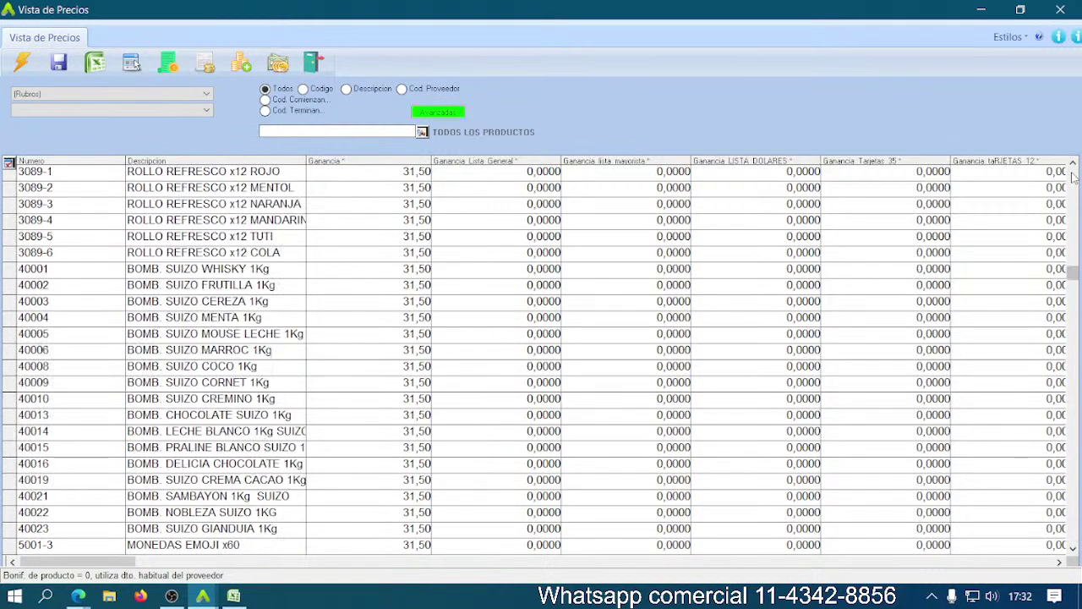
click(1074, 175)
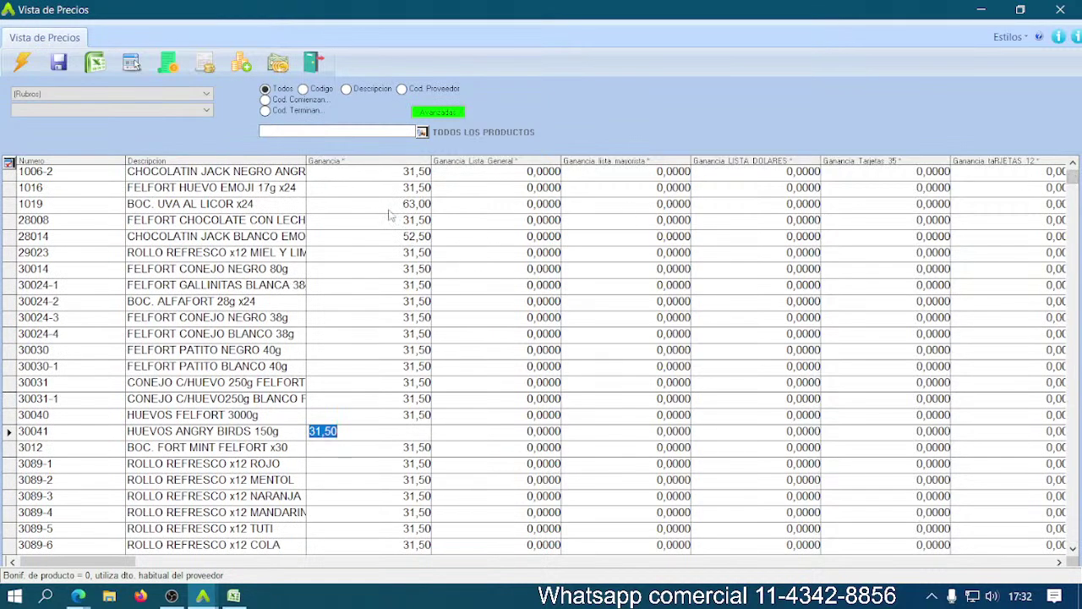
Review the Valor Fijo and percentage Aumentar options for bulk-changing the Ganancia column, and cancel without applying anything.
click(382, 204)
click(406, 161)
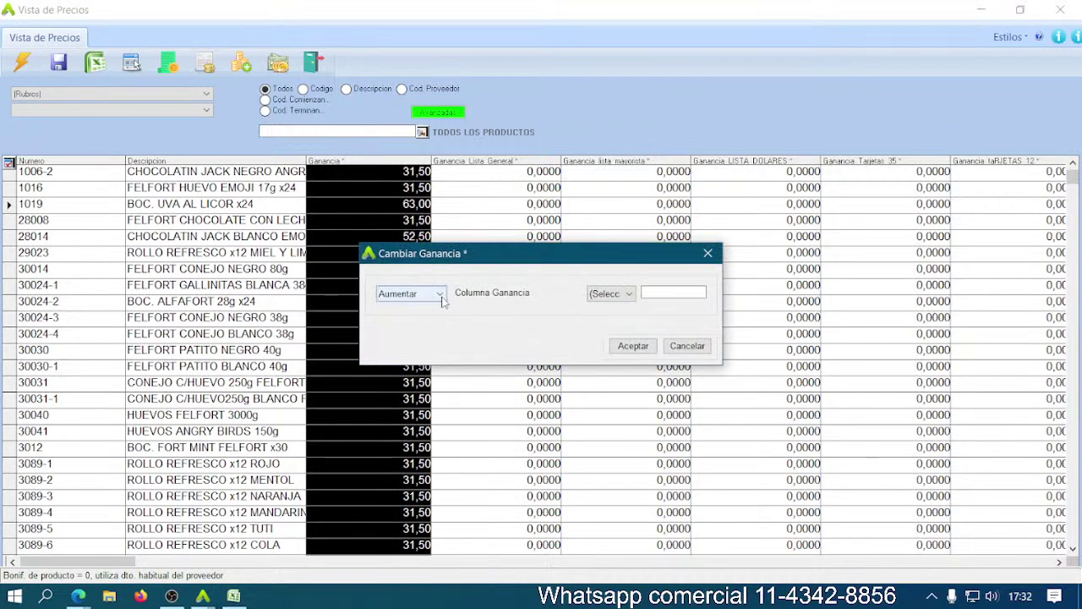
click(440, 295)
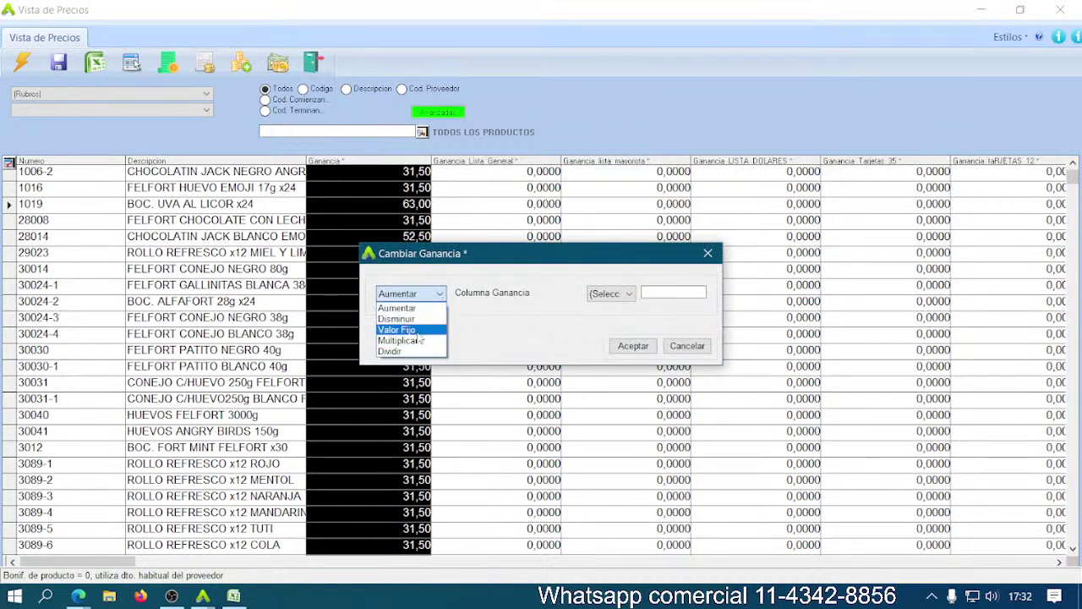
click(497, 319)
click(439, 295)
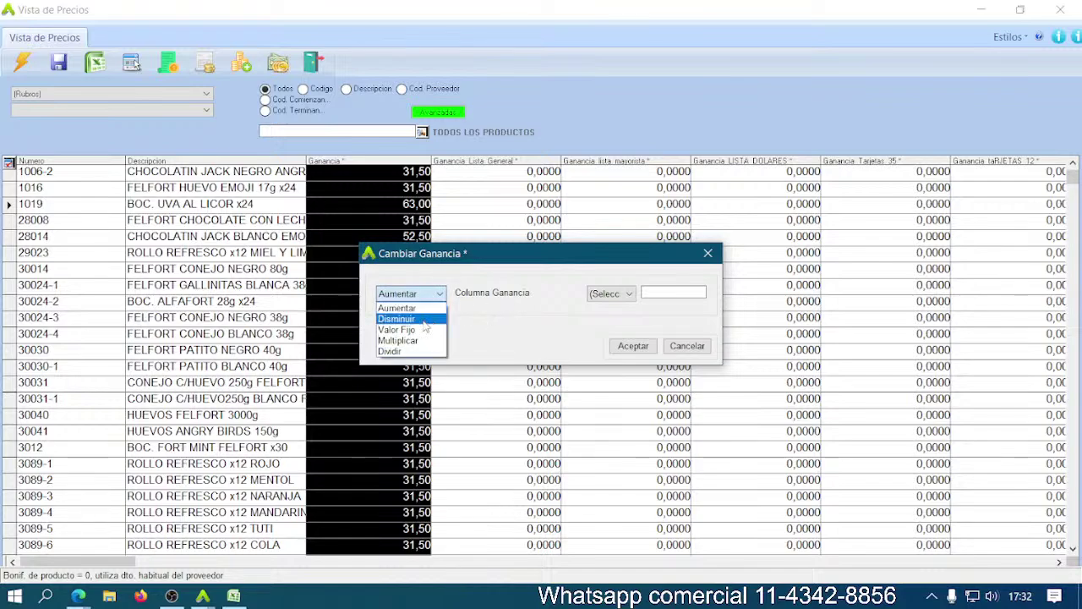
click(425, 329)
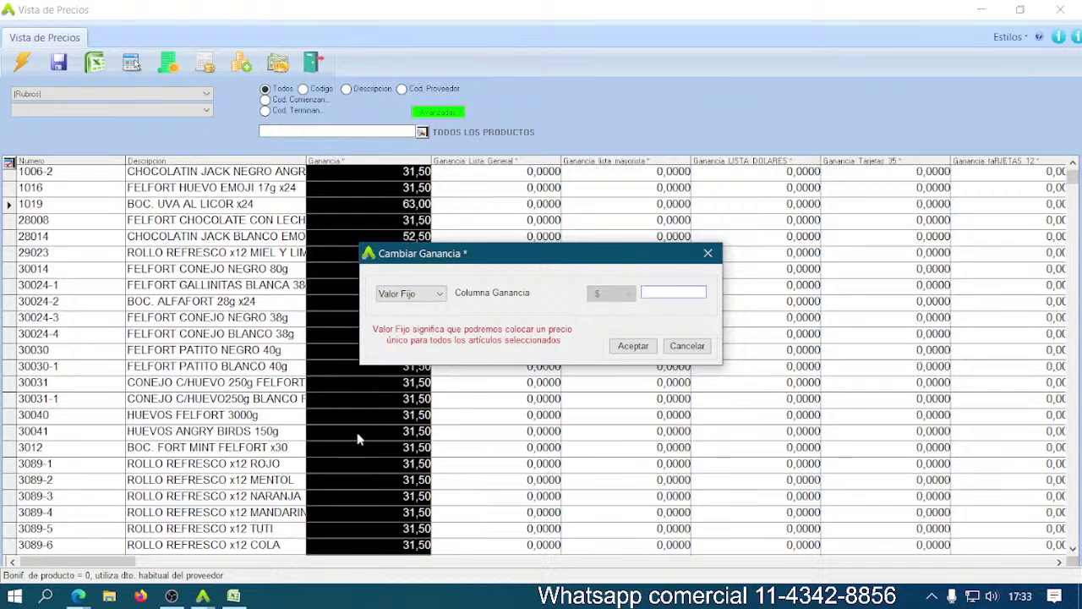
click(435, 296)
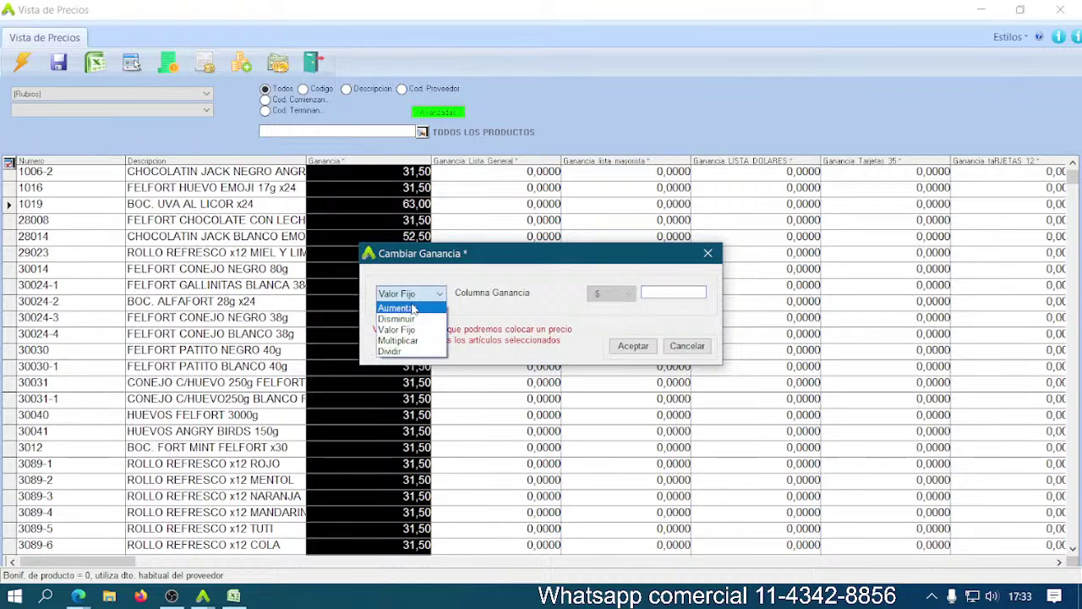
click(414, 310)
click(628, 293)
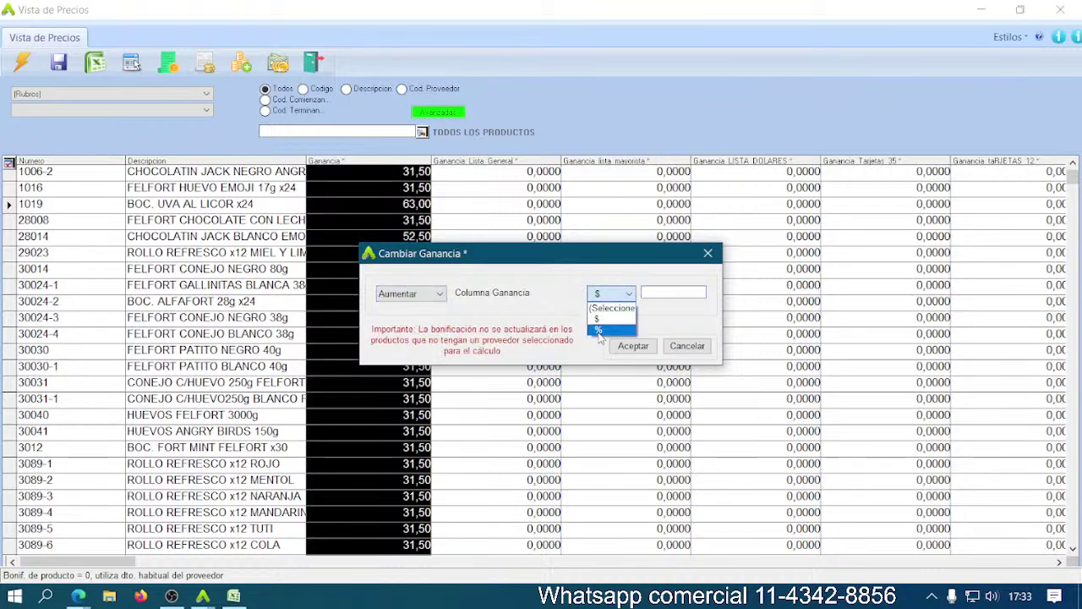
click(600, 331)
click(651, 291)
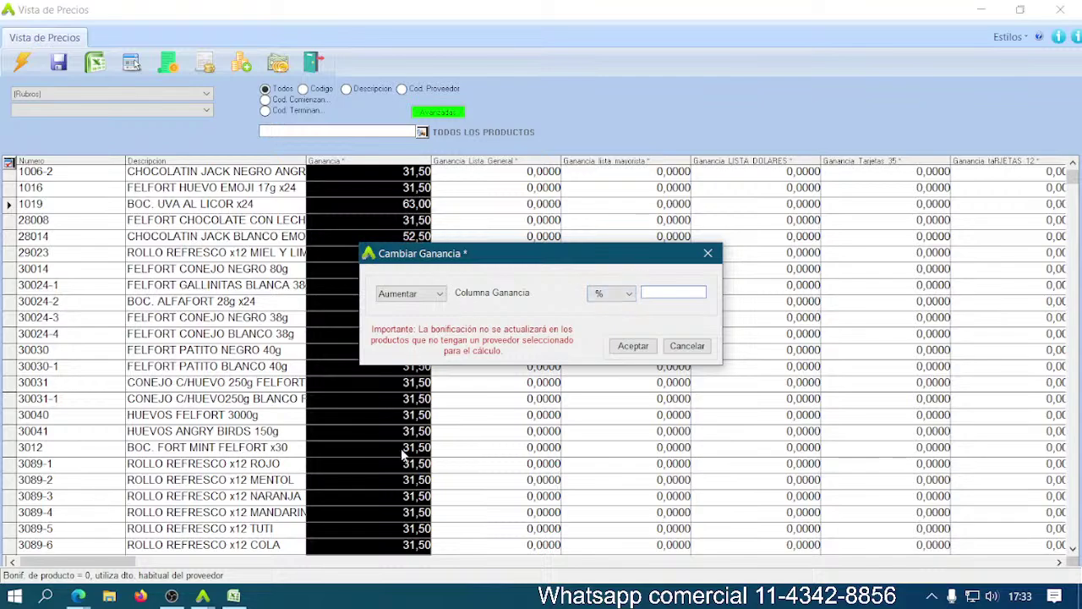
click(692, 346)
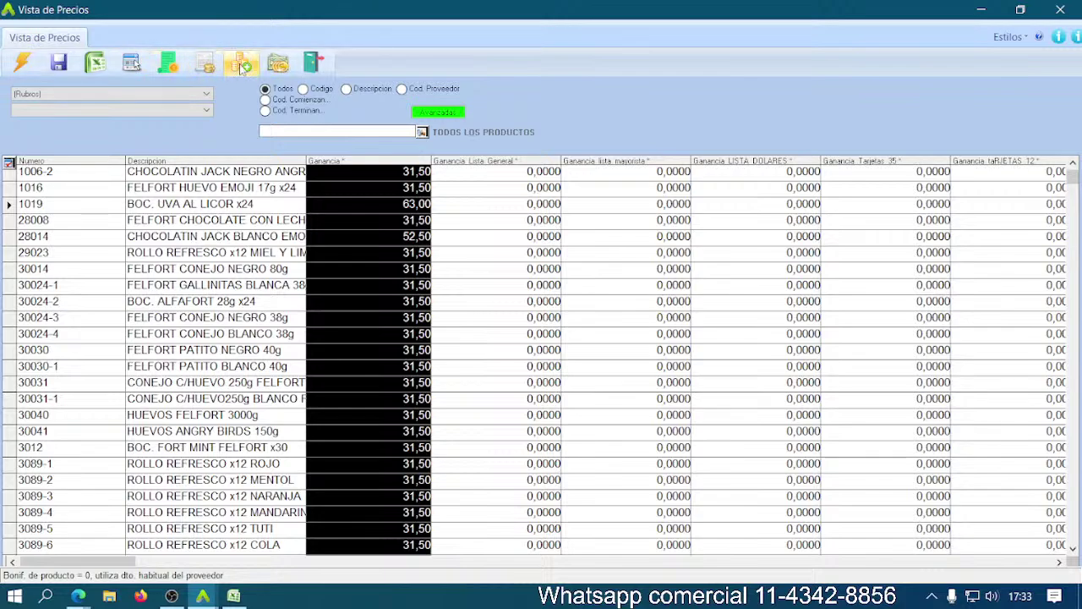
Display the cost columns and inspect the PrecioCostoEstandar values of several products.
click(278, 64)
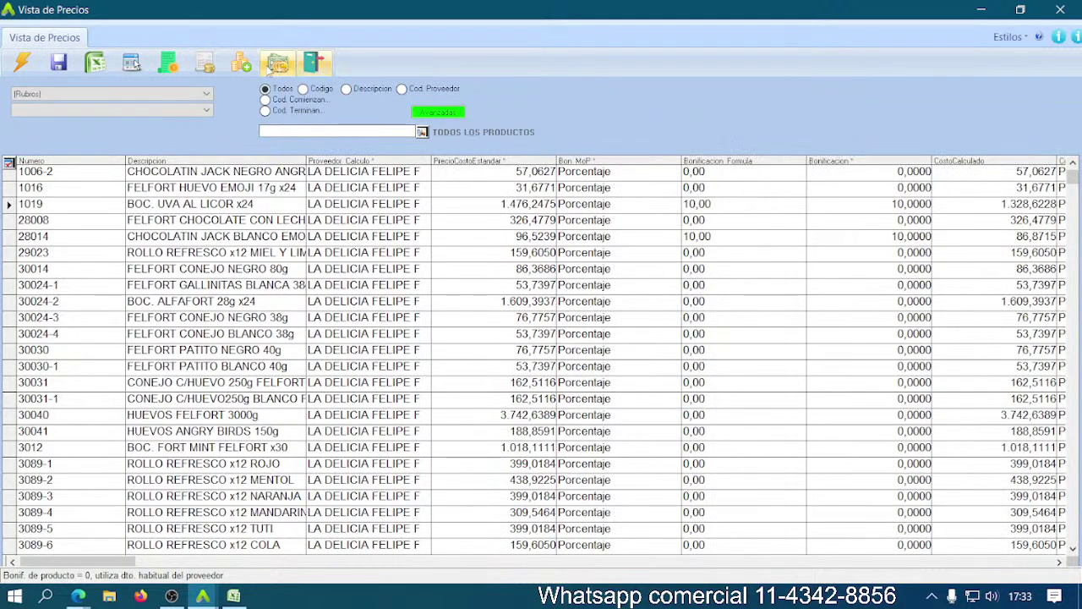
click(522, 175)
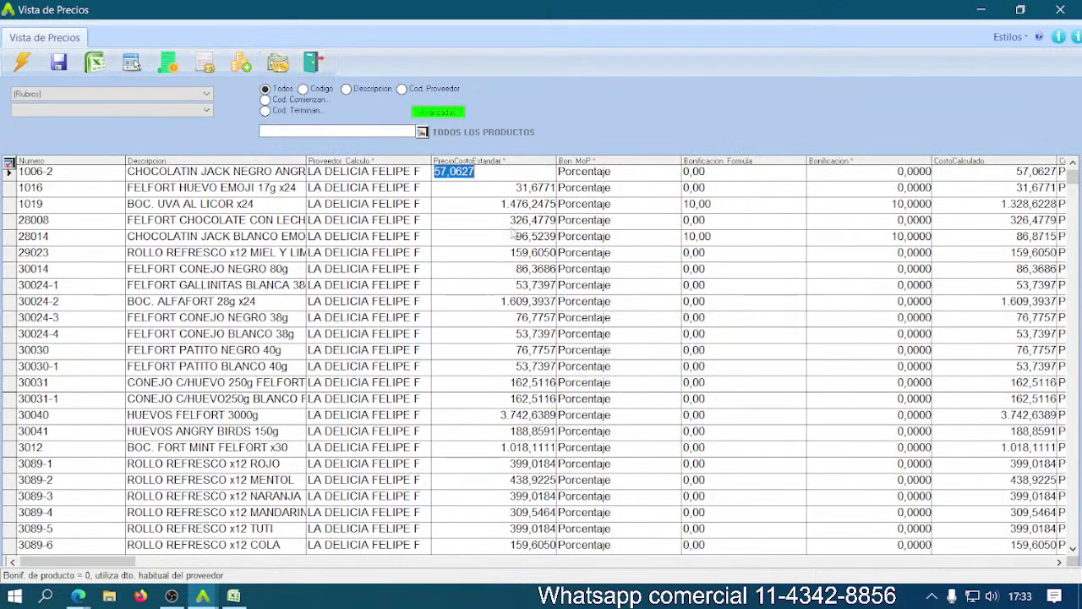
click(514, 236)
click(510, 318)
click(510, 367)
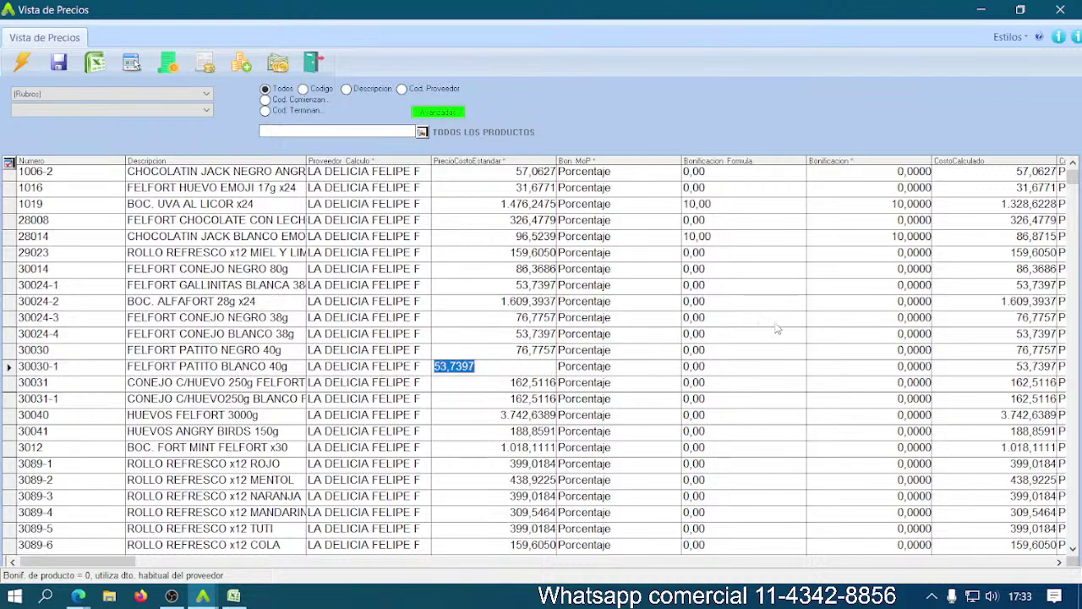
Inspect the Bonificacion values of several products in the price list.
click(913, 174)
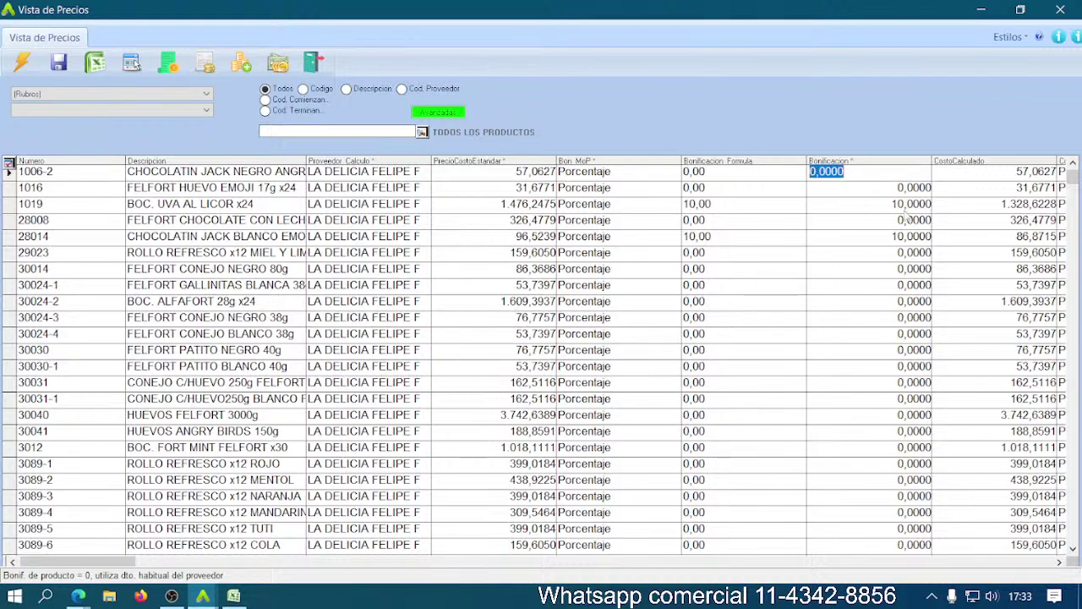
click(905, 208)
click(894, 265)
click(902, 320)
click(901, 369)
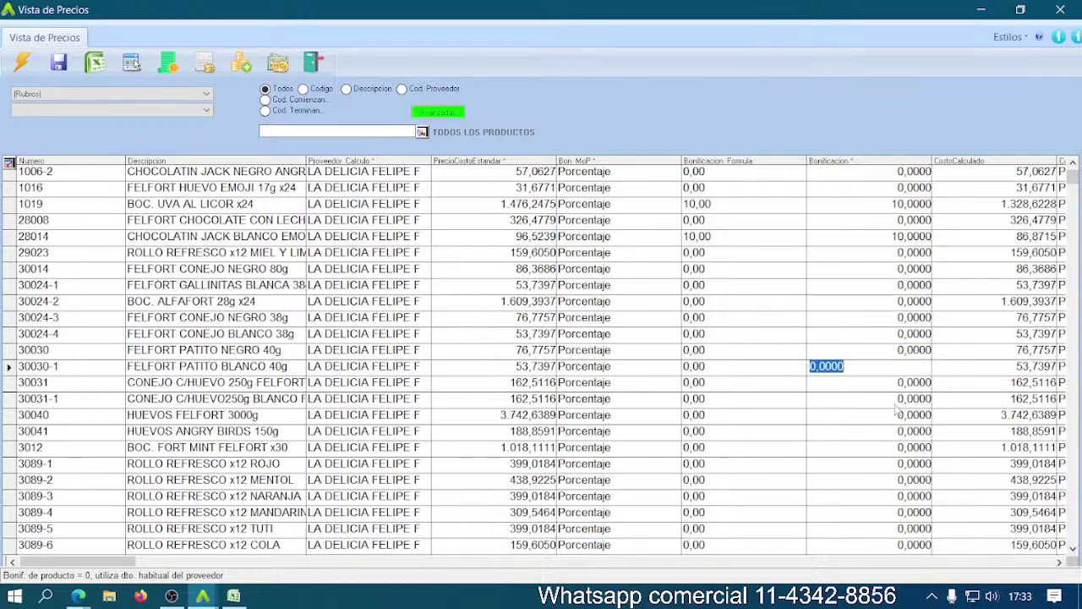
click(896, 401)
click(869, 191)
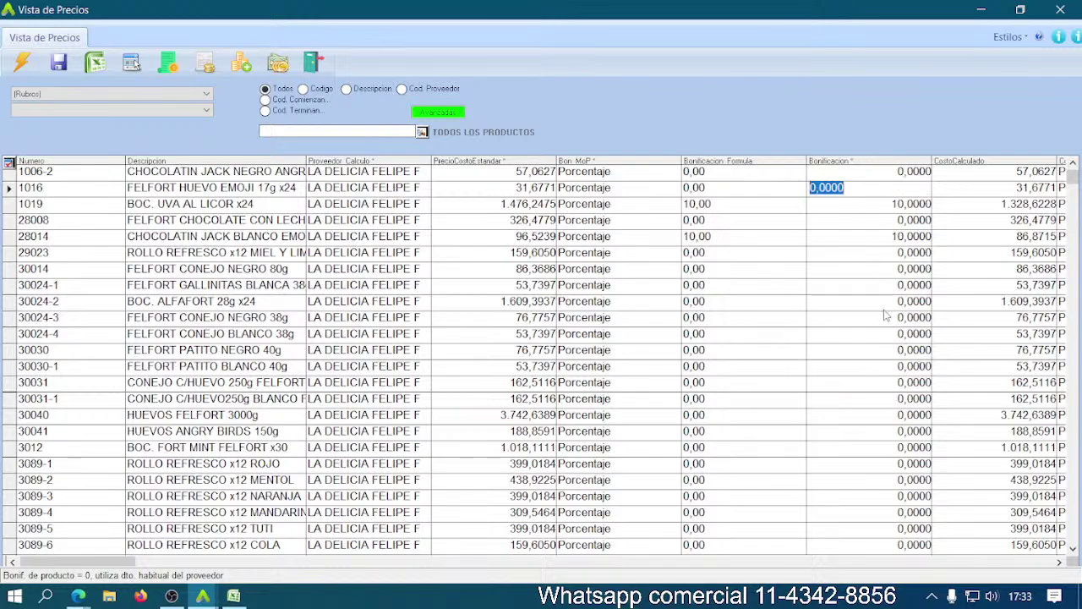
click(888, 320)
Increase the whole Bonificacion column by 10 % for the listed products.
click(866, 162)
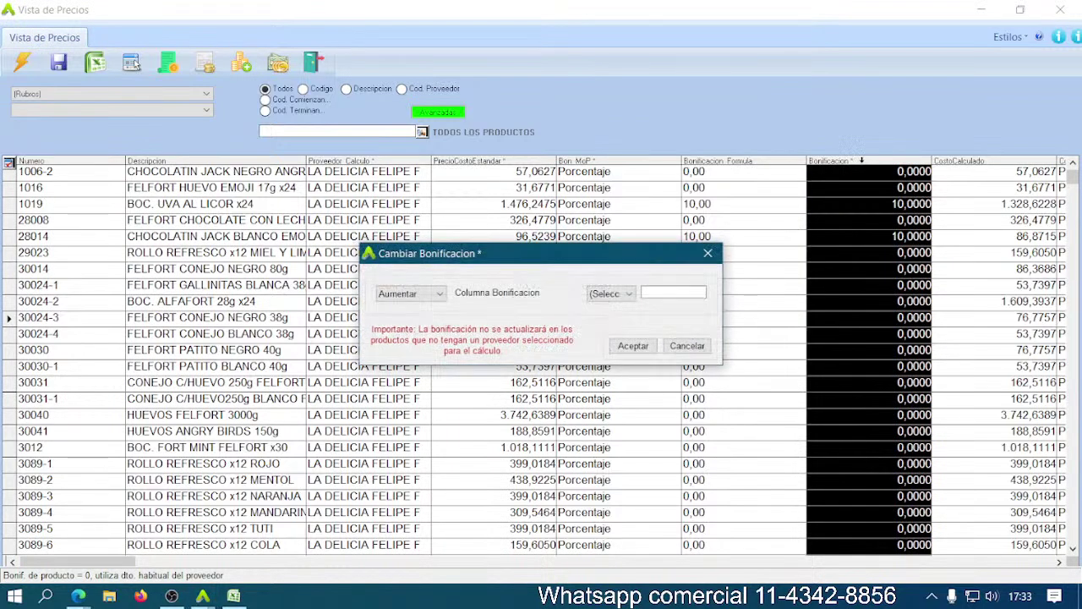
click(628, 296)
click(599, 330)
click(662, 293)
text(10)
click(634, 346)
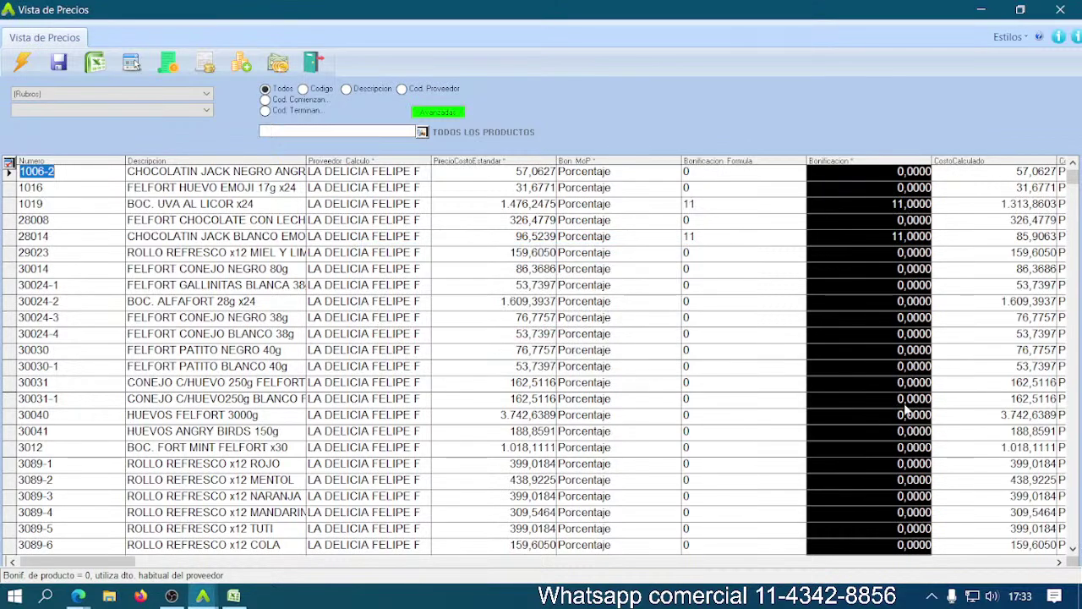
Examine the recalculated Bonificacion values of several products, including BOC. UVA AL LICOR x24.
click(959, 274)
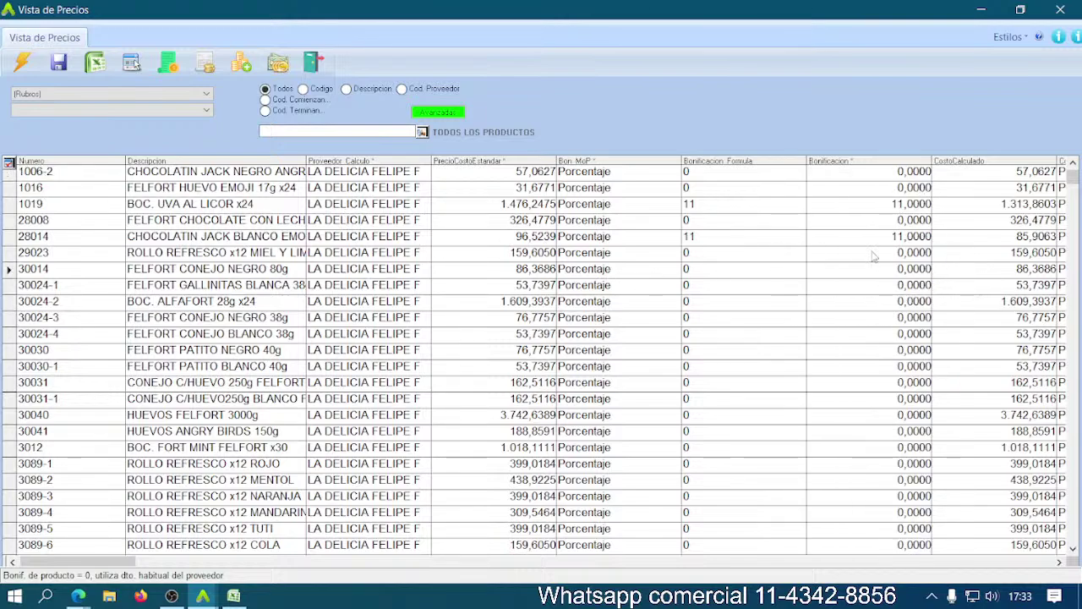
double_click(885, 319)
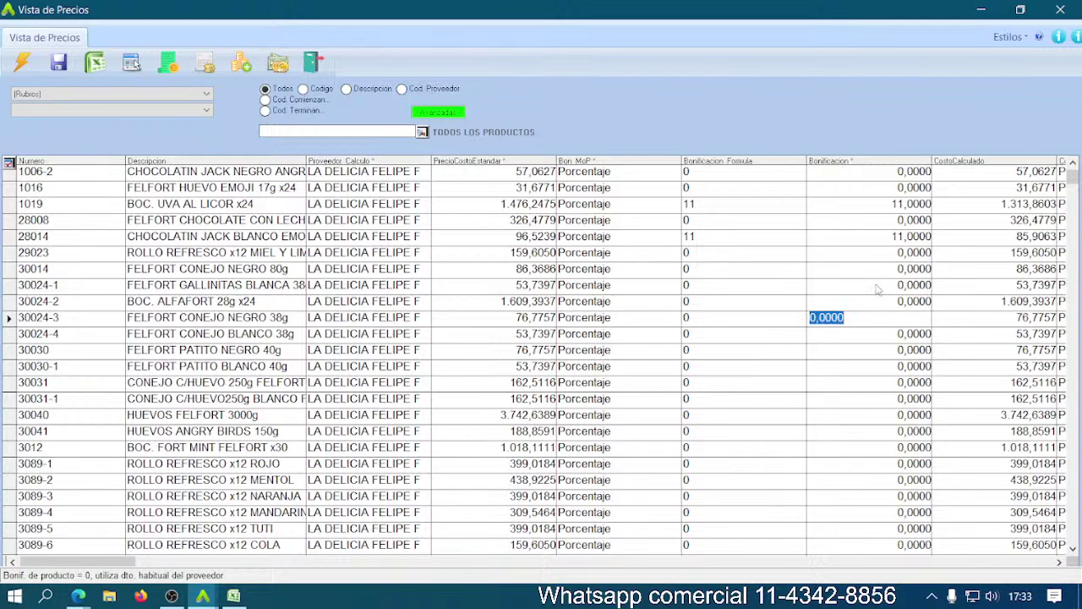
double_click(866, 187)
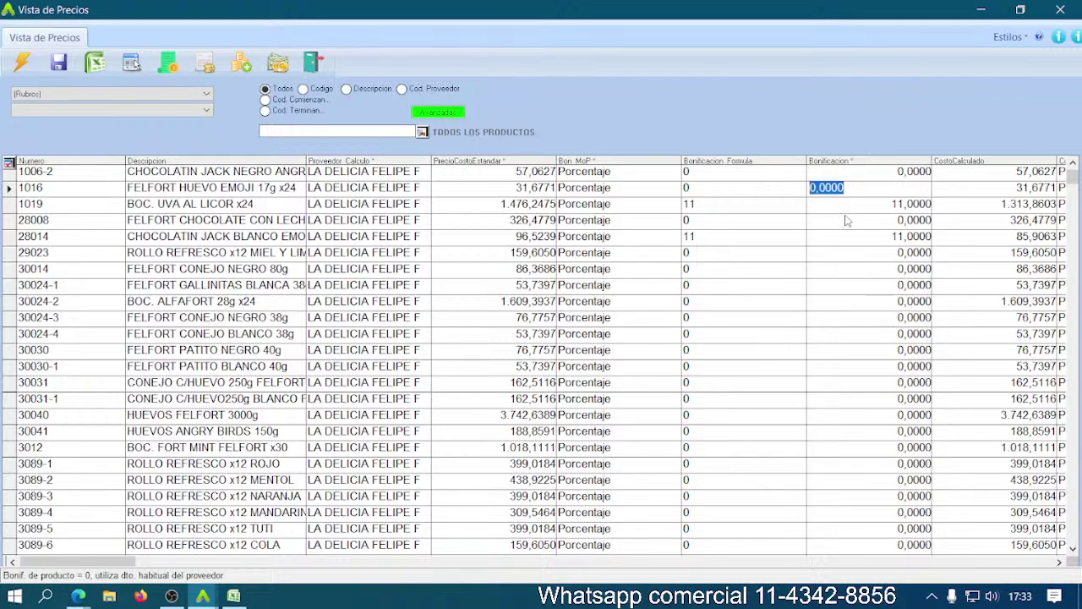
double_click(906, 306)
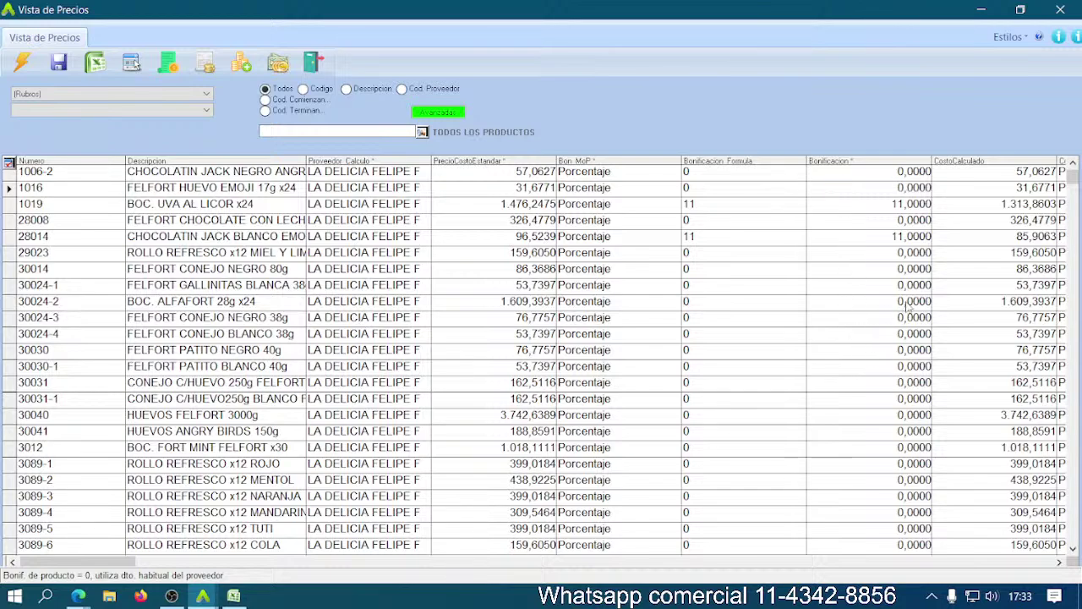
double_click(903, 242)
double_click(900, 206)
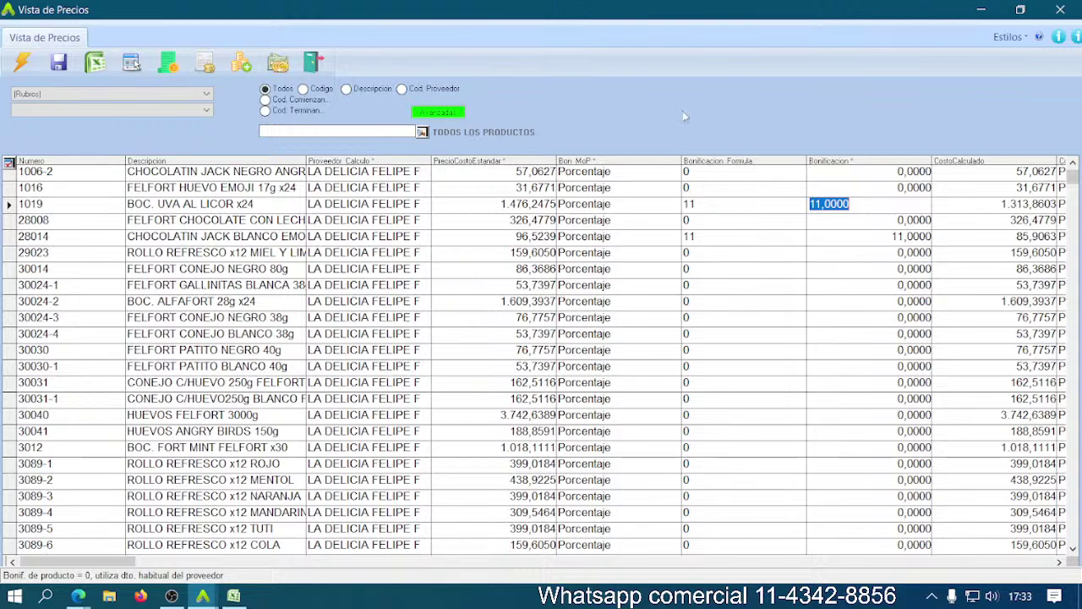
key(Return)
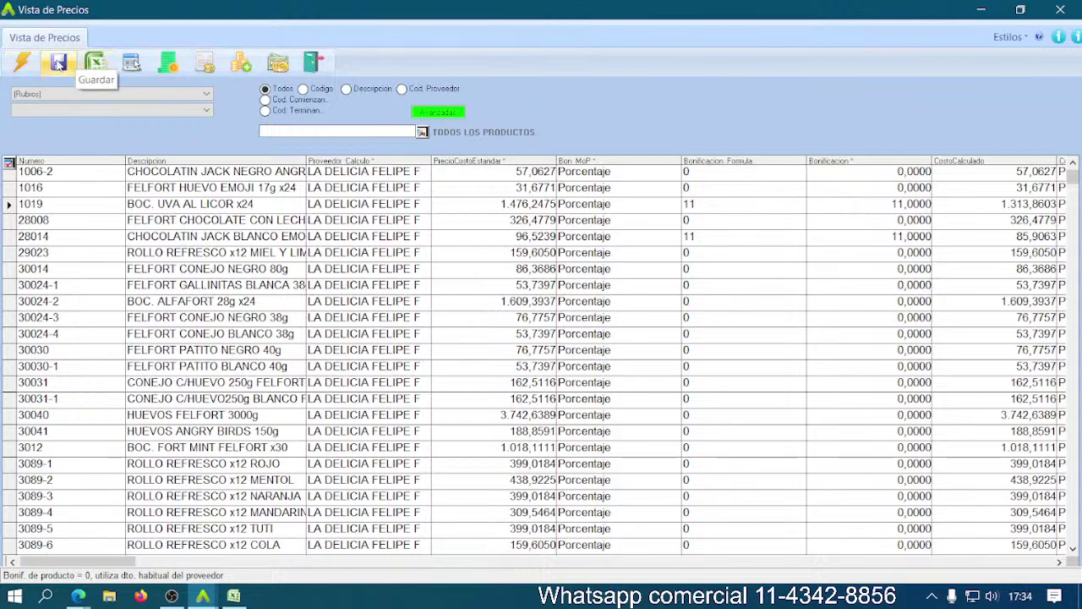
Save the price list changes and confirm until the product list reloads.
click(60, 64)
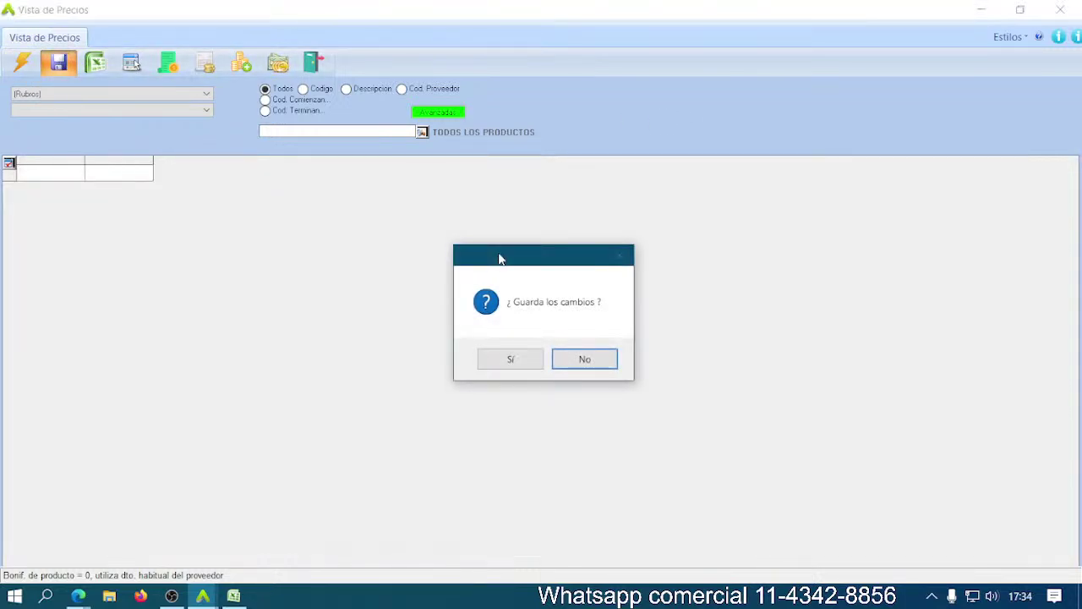
click(513, 362)
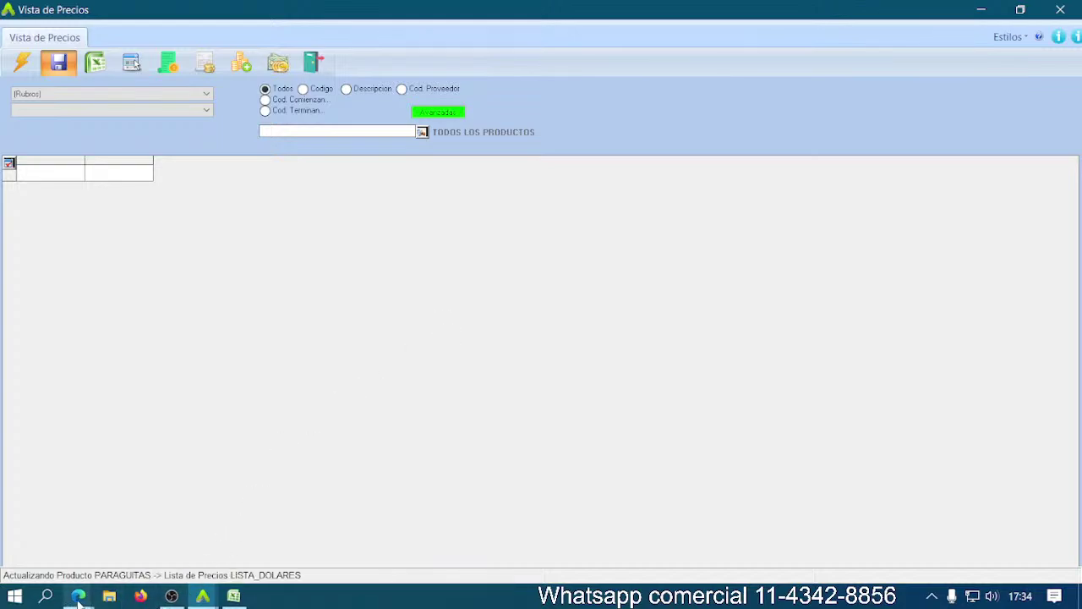
mouse_move(78, 599)
click(627, 359)
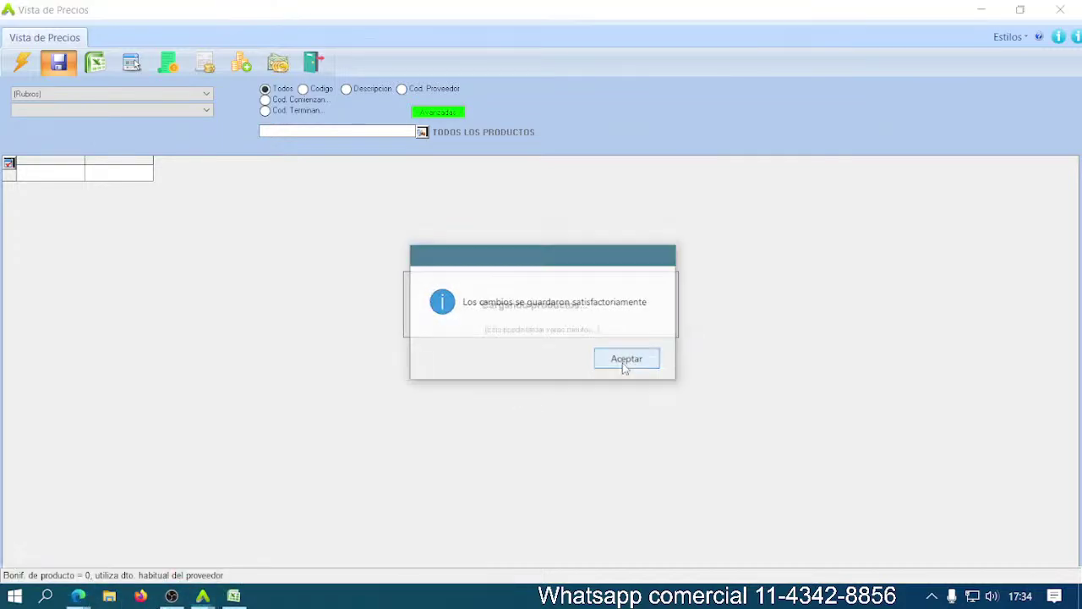
Switch to the YouTube live chat in Edge to read the viewers' questions, and return to the price list.
mouse_move(77, 599)
click(234, 536)
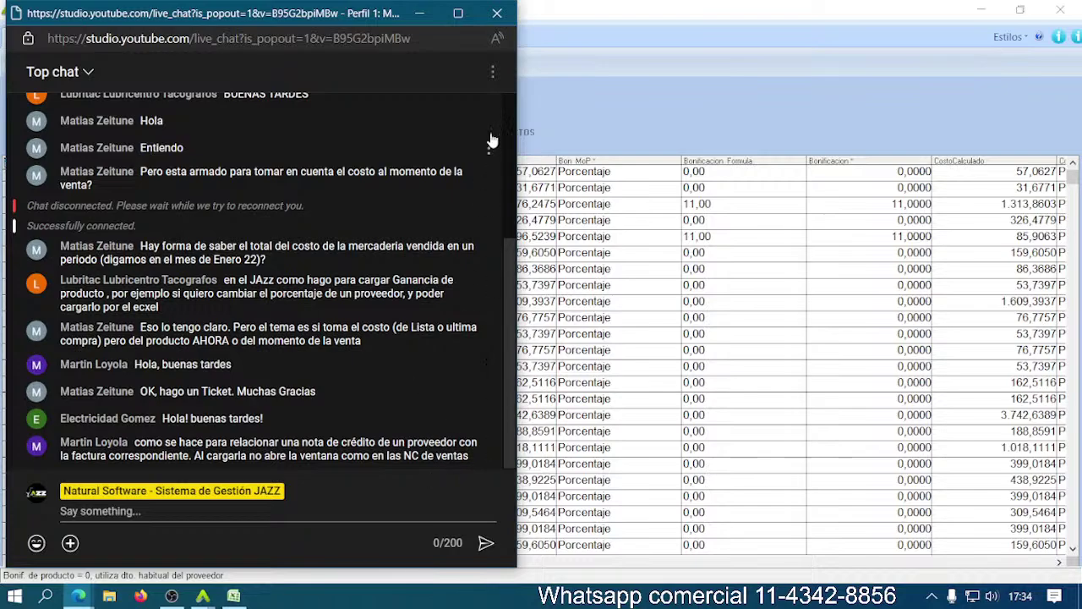
click(420, 14)
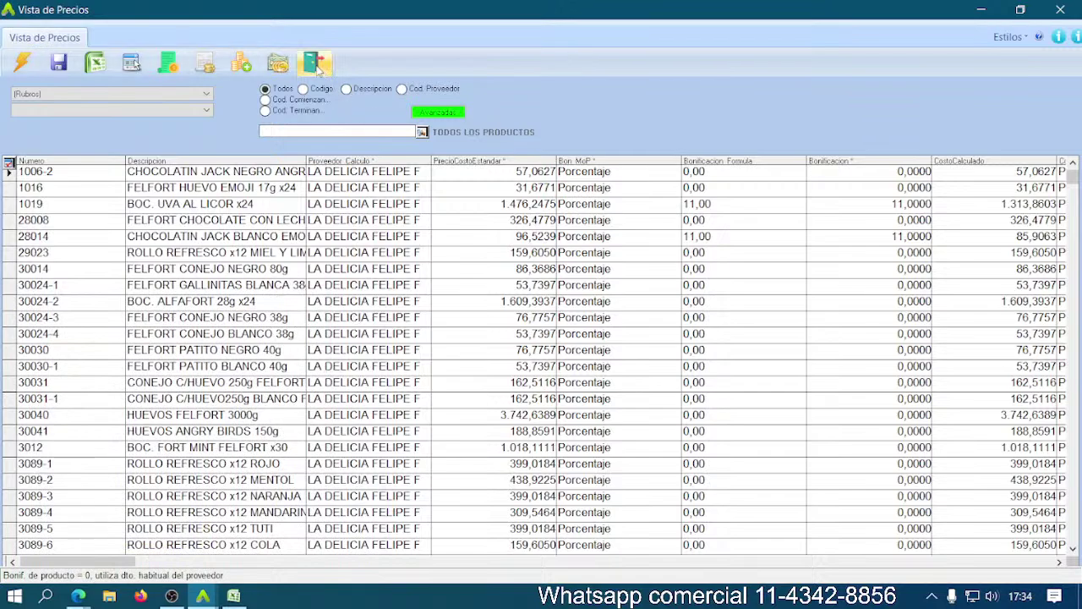
Close Vista de Precios and open Aplicaciones entre Comprobantes for purchases.
key(Escape)
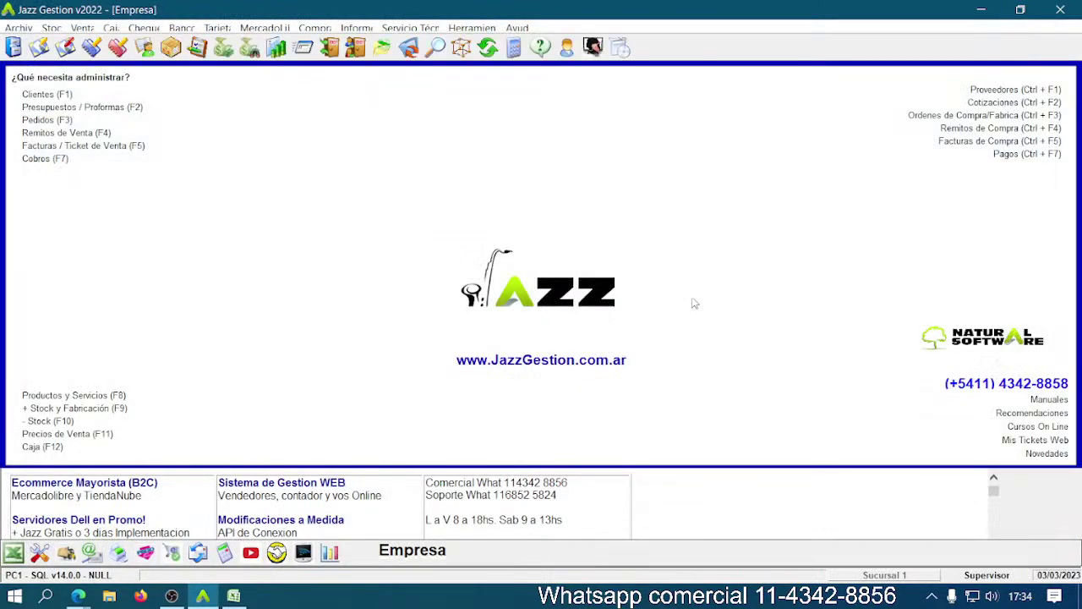
click(315, 28)
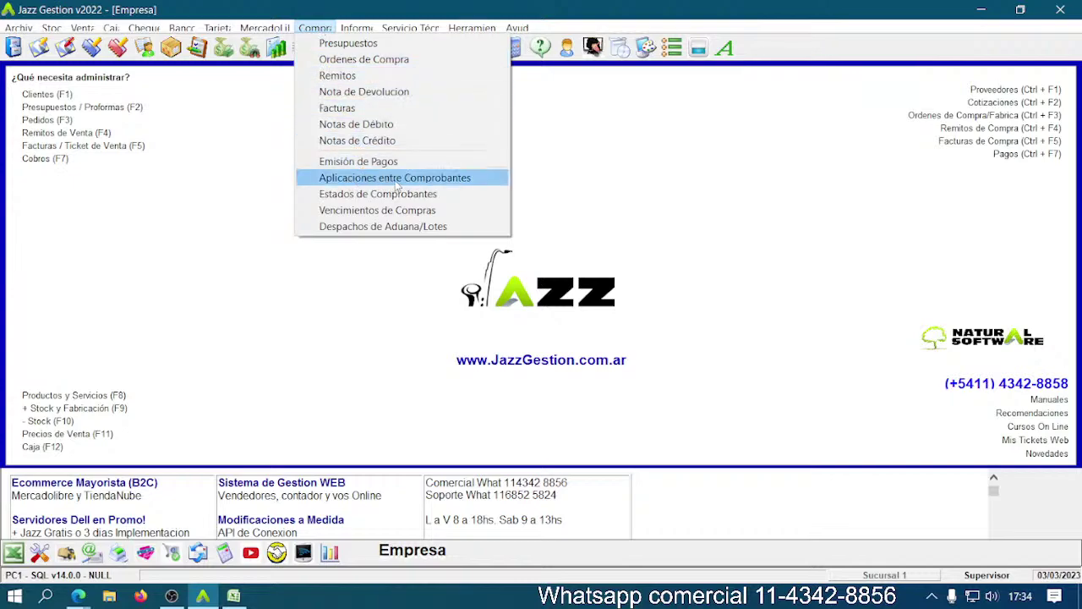
click(391, 181)
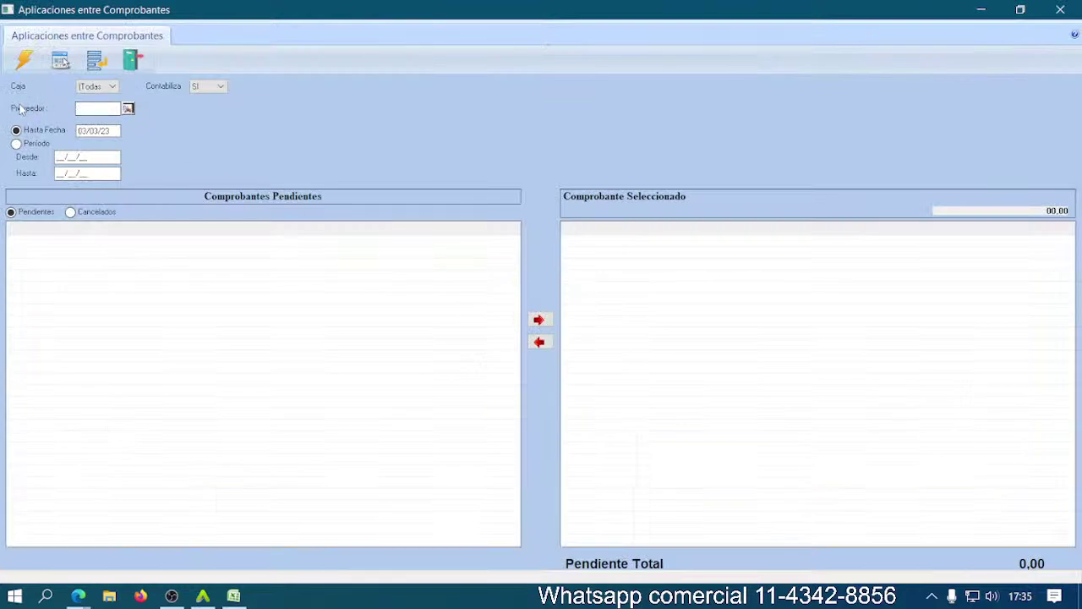
List the vouchers of supplier LA DELICIA FELIPE FORT, checking first the cancelled and again the pending ones.
click(127, 109)
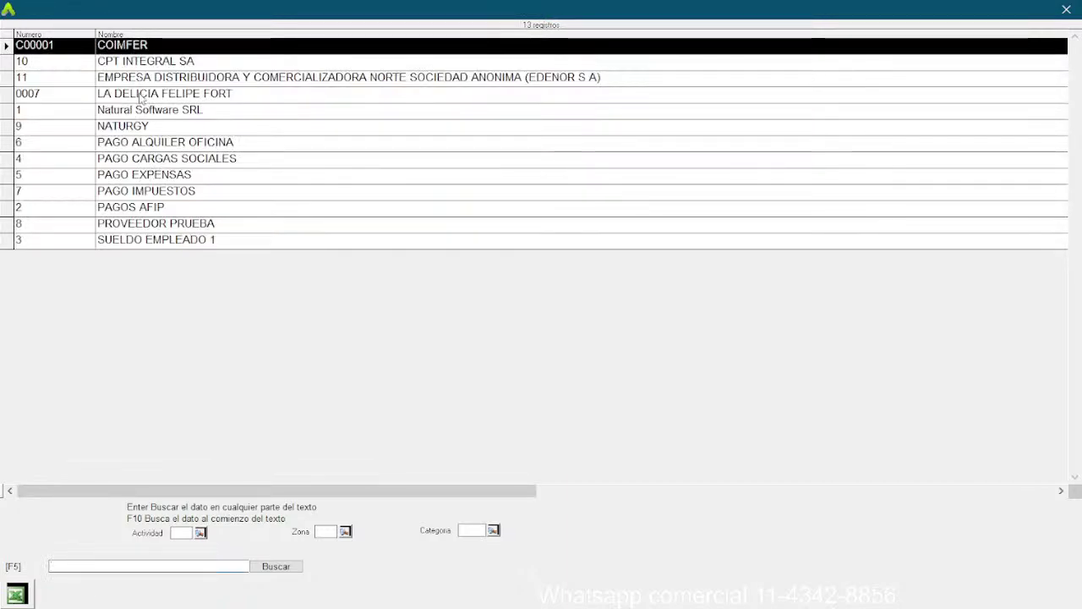
double_click(140, 93)
click(24, 59)
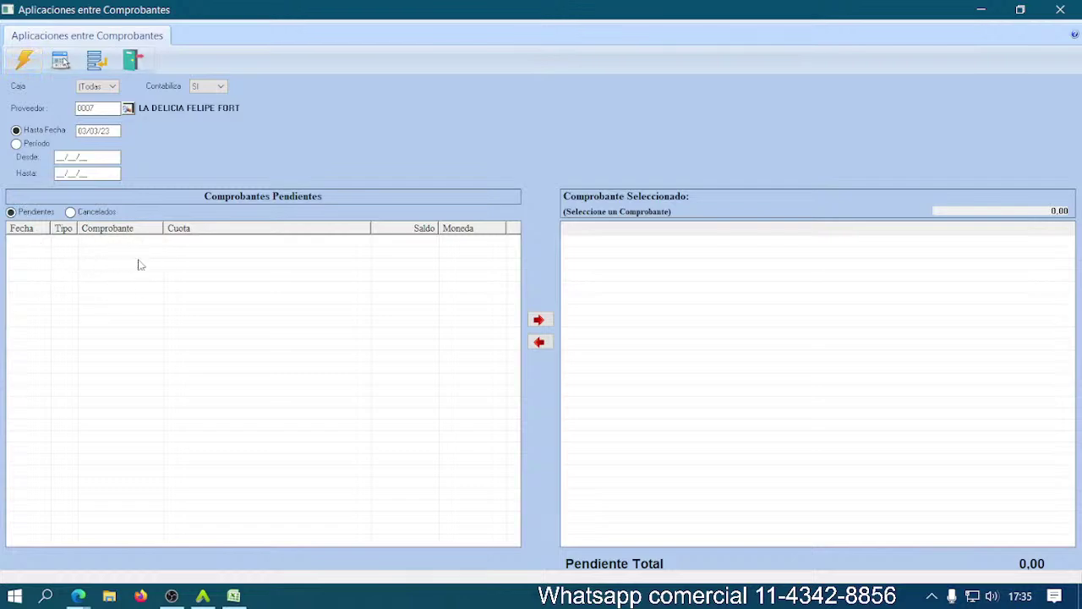
click(71, 212)
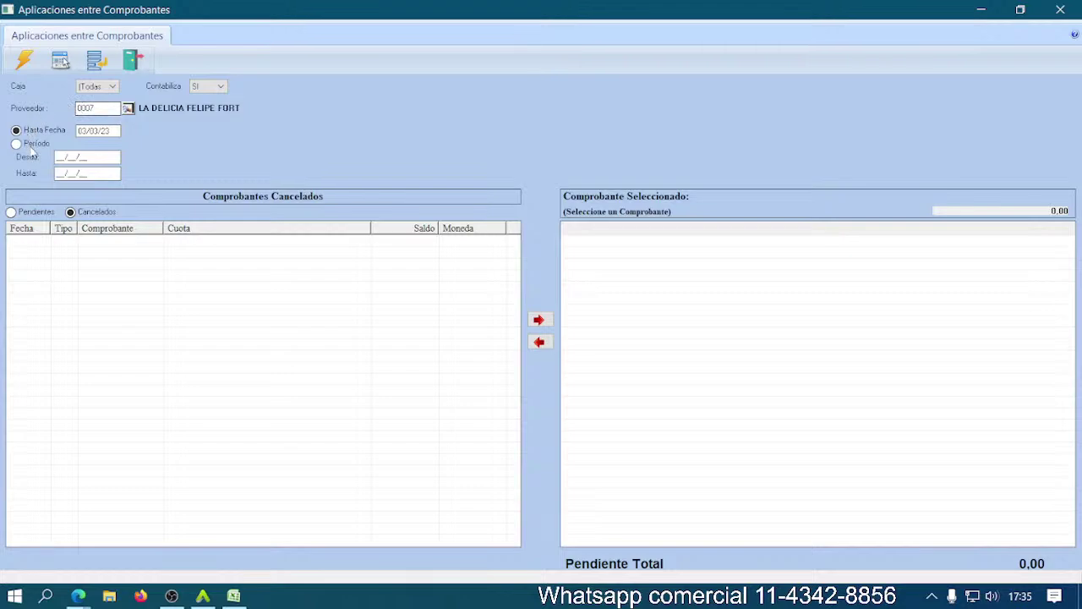
click(11, 212)
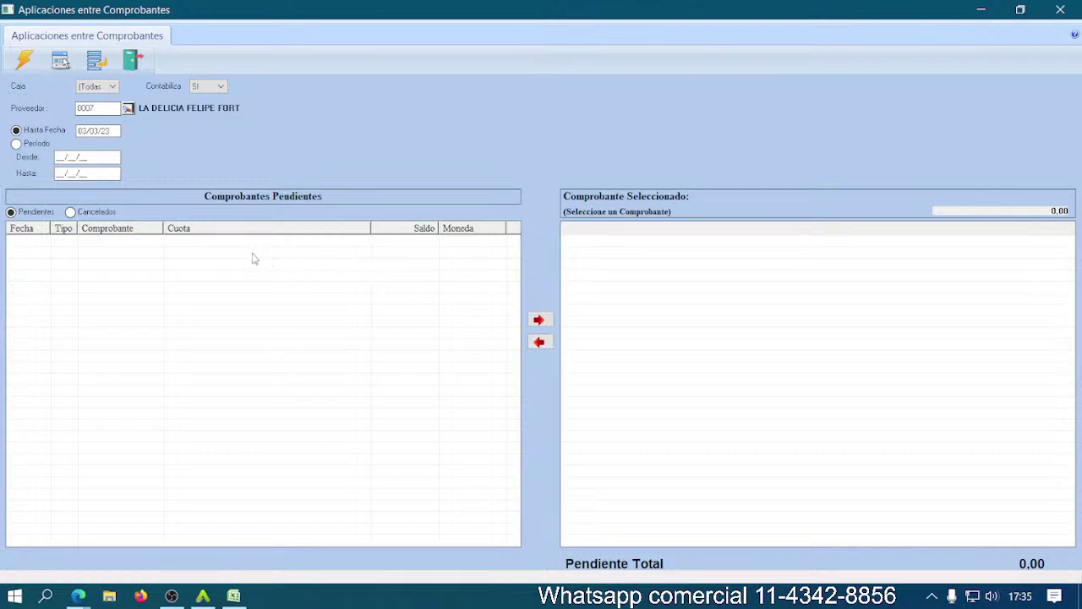
Try to apply a pending voucher to the selected voucher, and leave Aplicaciones entre Comprobantes.
click(547, 322)
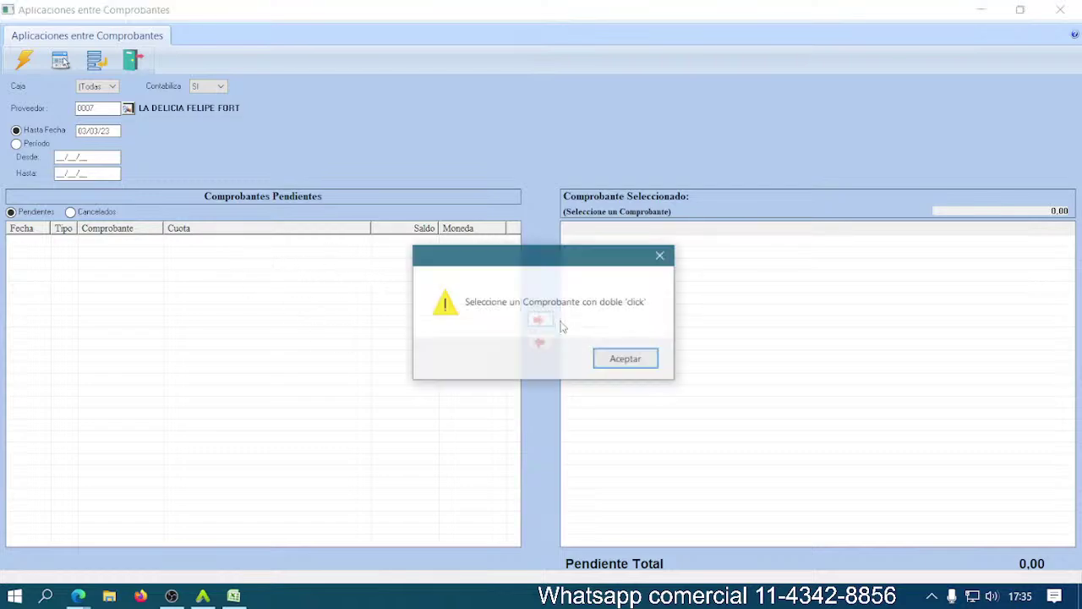
click(631, 359)
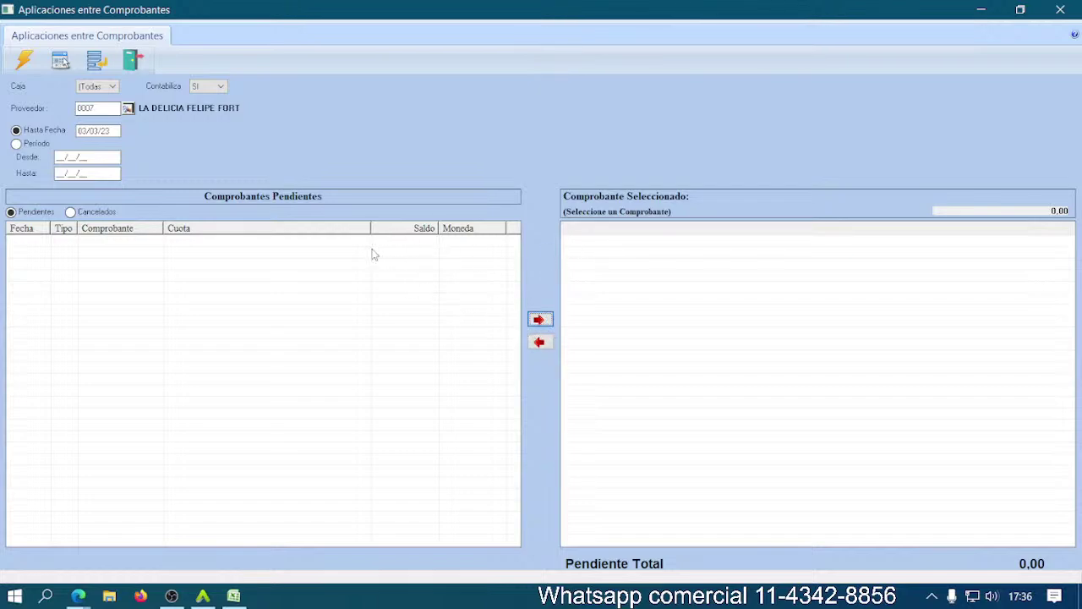
click(541, 320)
click(133, 62)
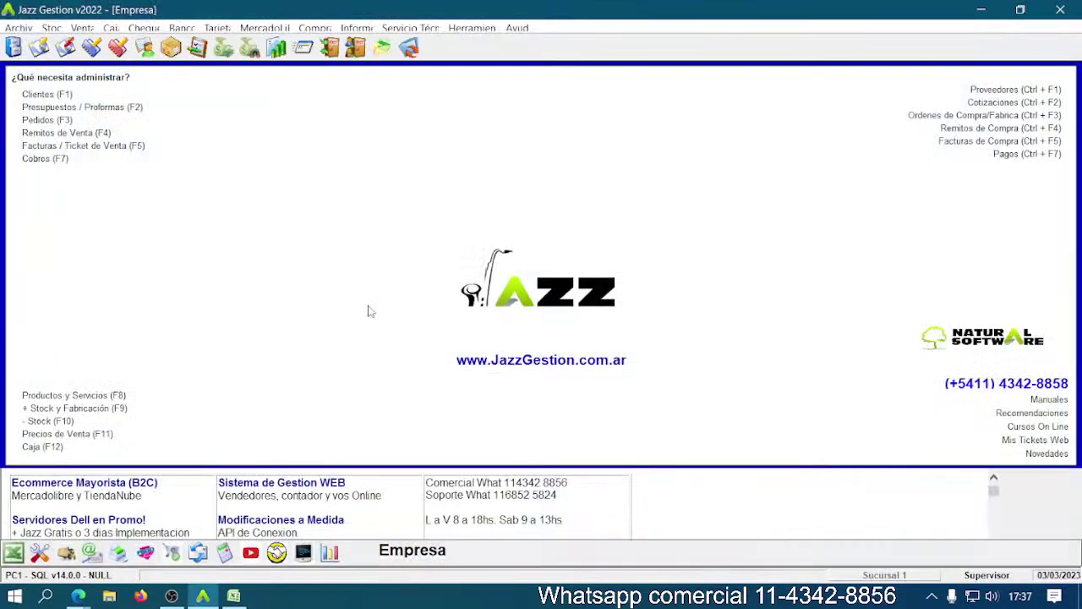
Locate the Aplicaciones entre Comprobantes option for both purchases and sales without opening it.
click(315, 28)
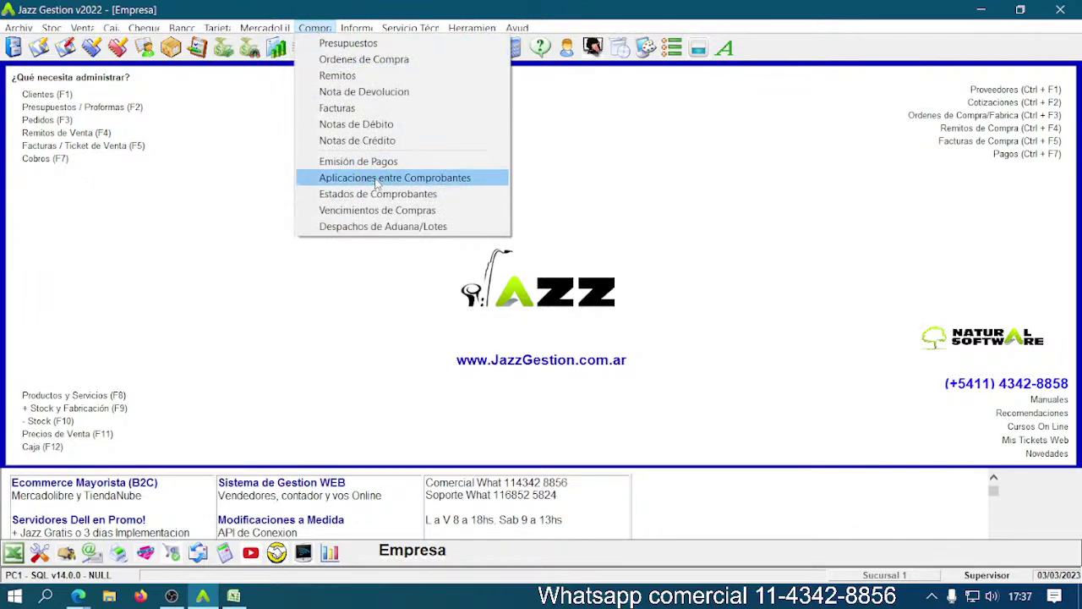
click(82, 28)
click(82, 28)
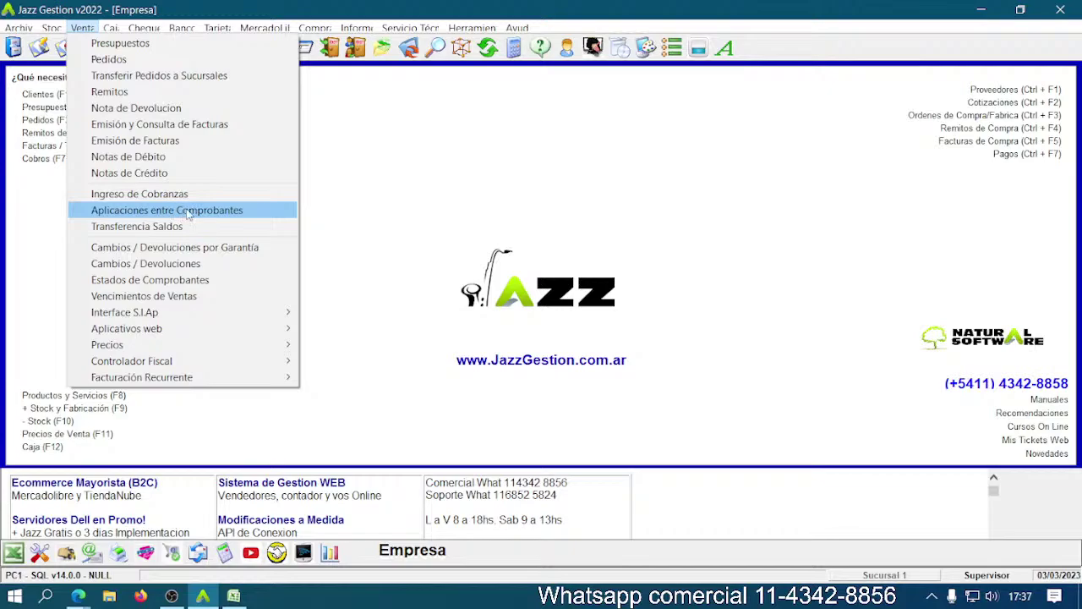
click(651, 182)
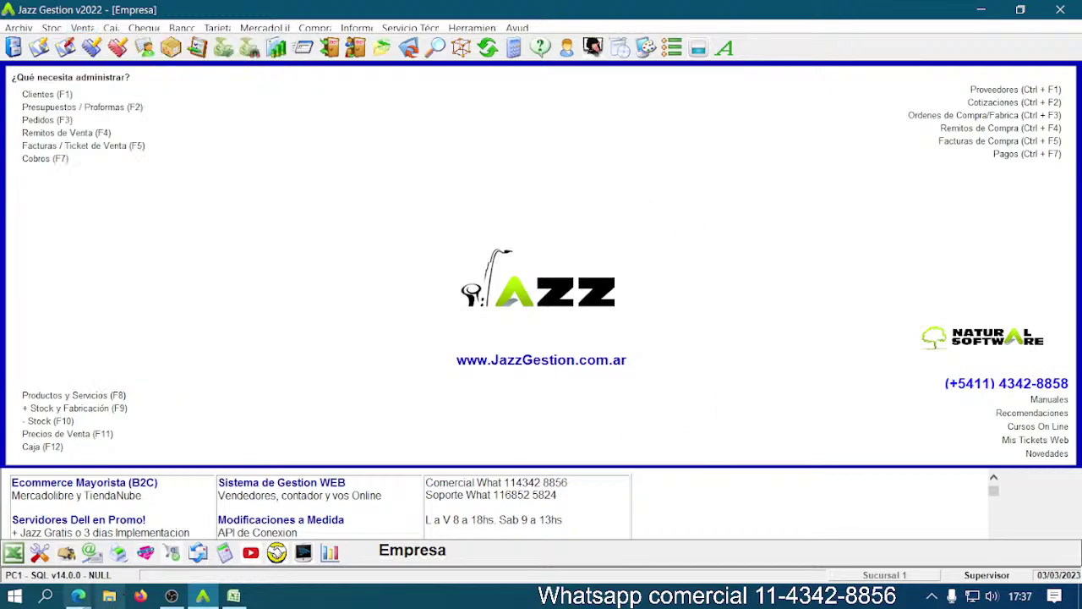
Check the YouTube live chat in Edge for new messages and minimize it again.
click(79, 596)
click(208, 537)
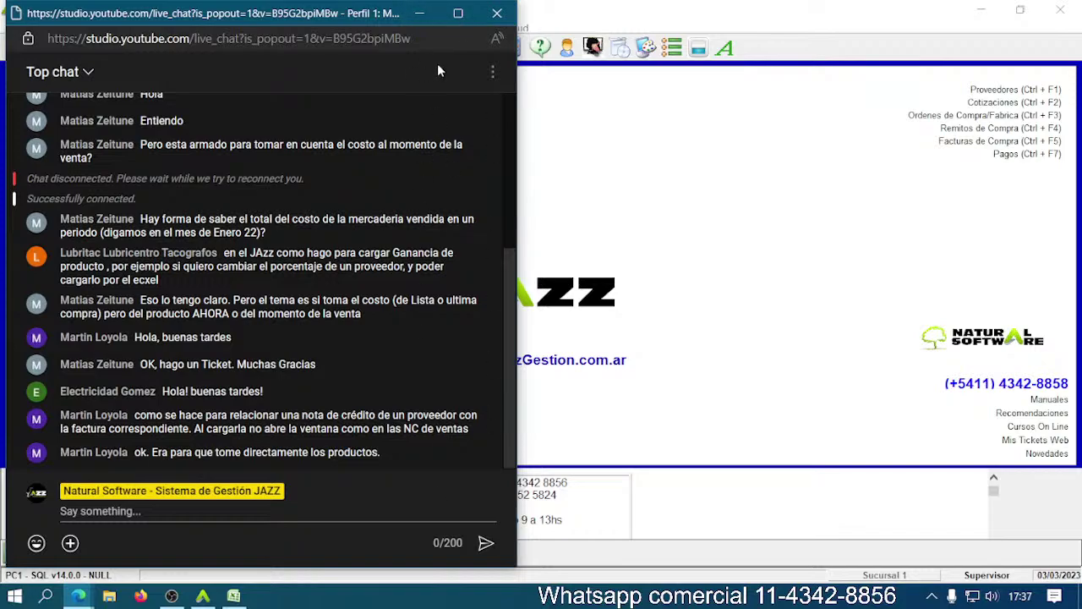
click(418, 14)
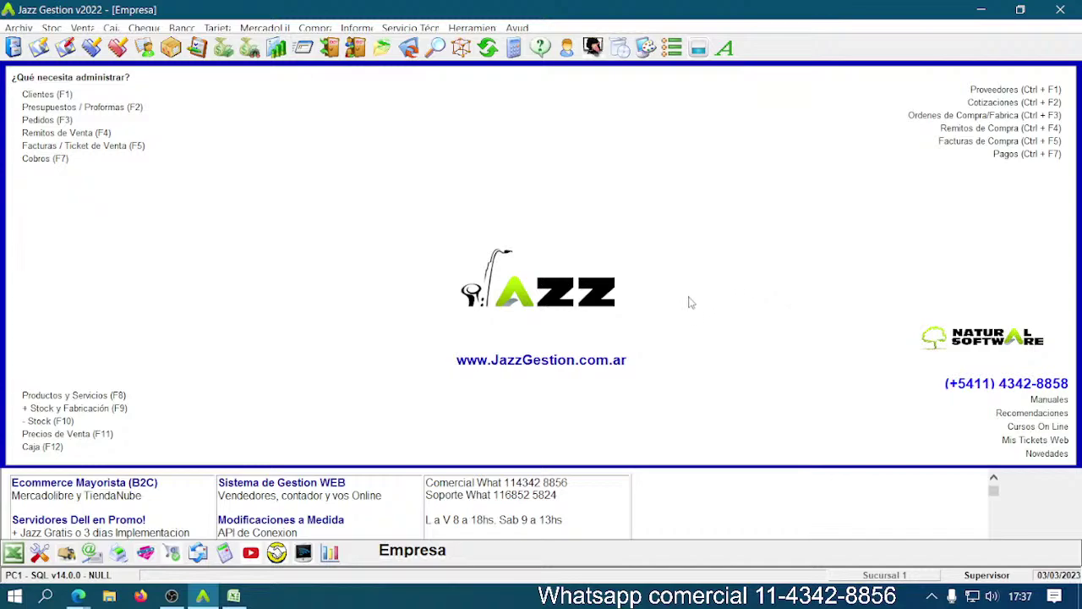
Switch to the main Edge window and close the invoice PDF F_V B-0000-00000009.pdf.
click(76, 599)
click(97, 537)
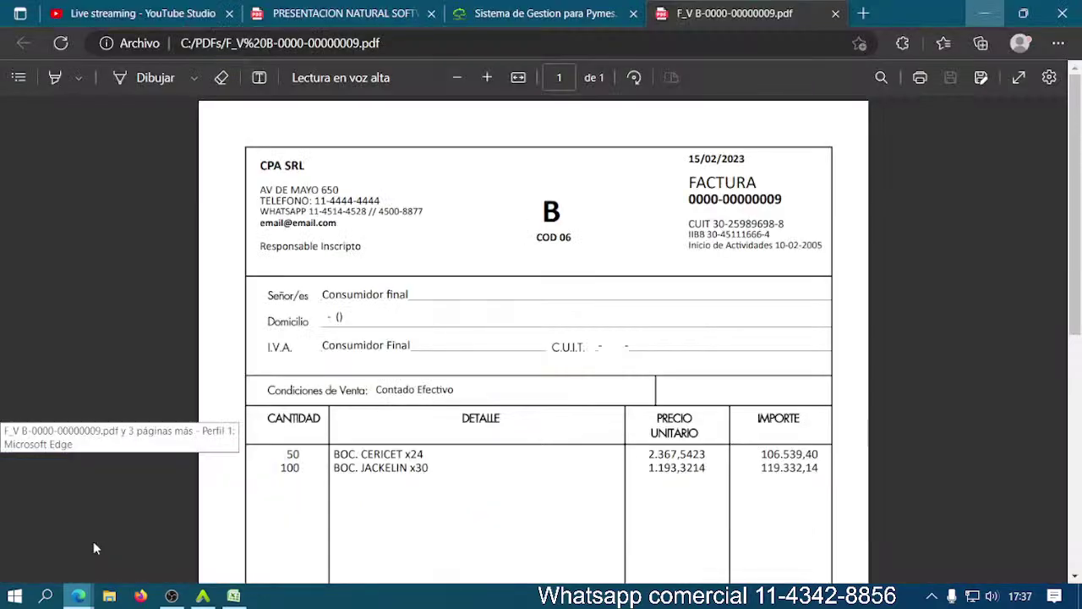
click(836, 14)
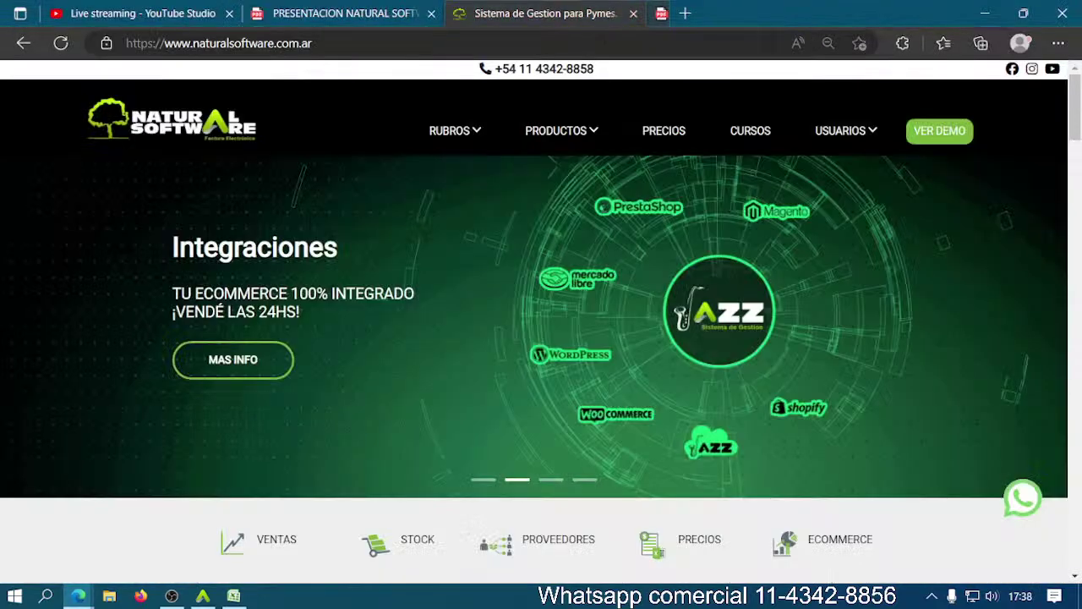
Show the PRESENTACION NATURAL SOFTWARE PDF and go back from page 7 to its earlier pages.
click(389, 16)
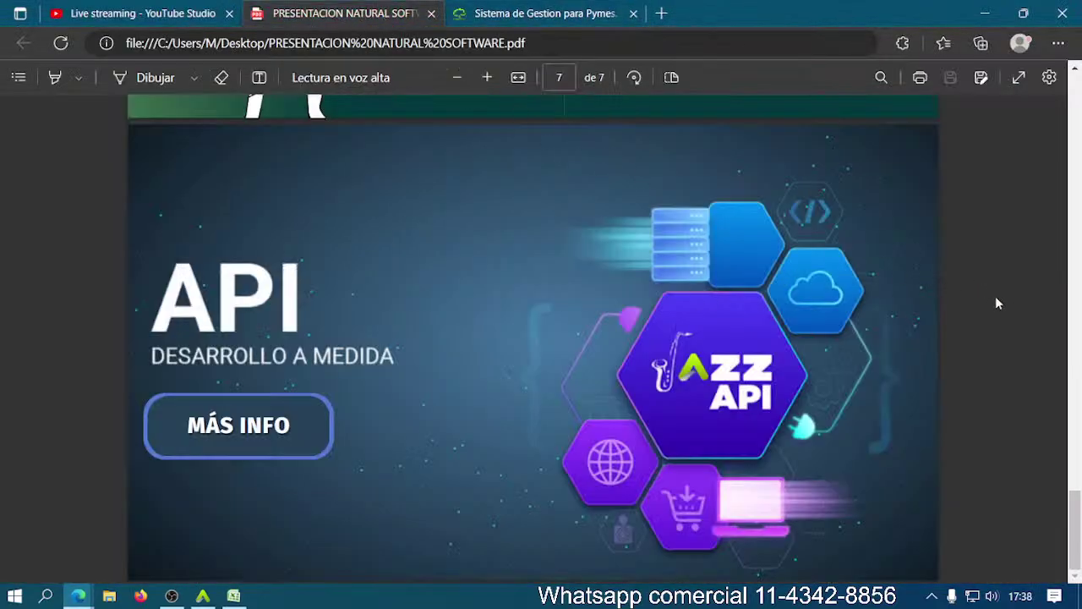
scroll(1041, 243, up, 15)
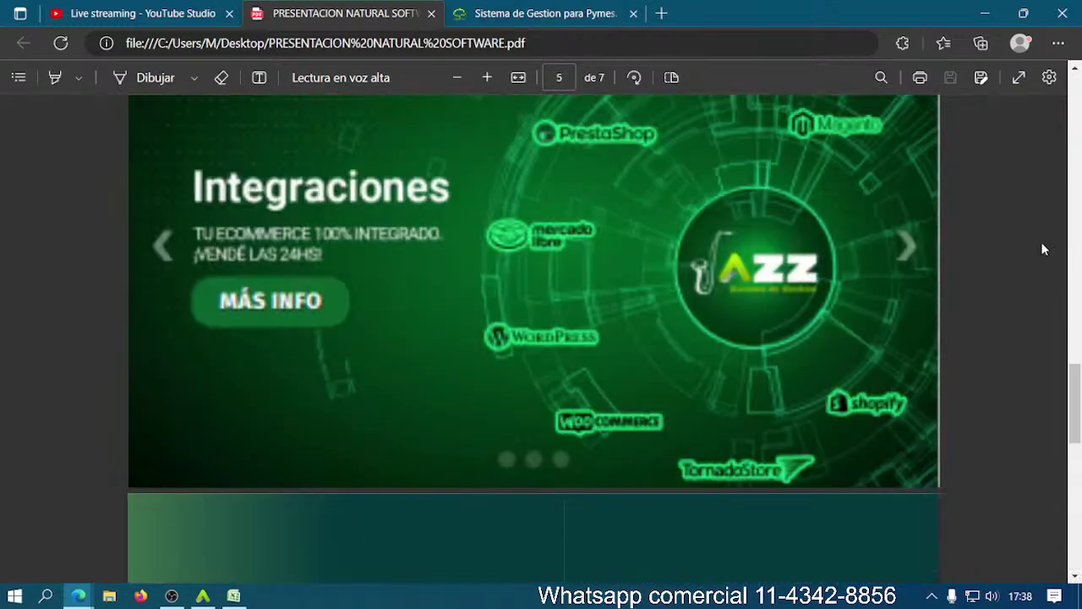
scroll(1042, 249, up, 5)
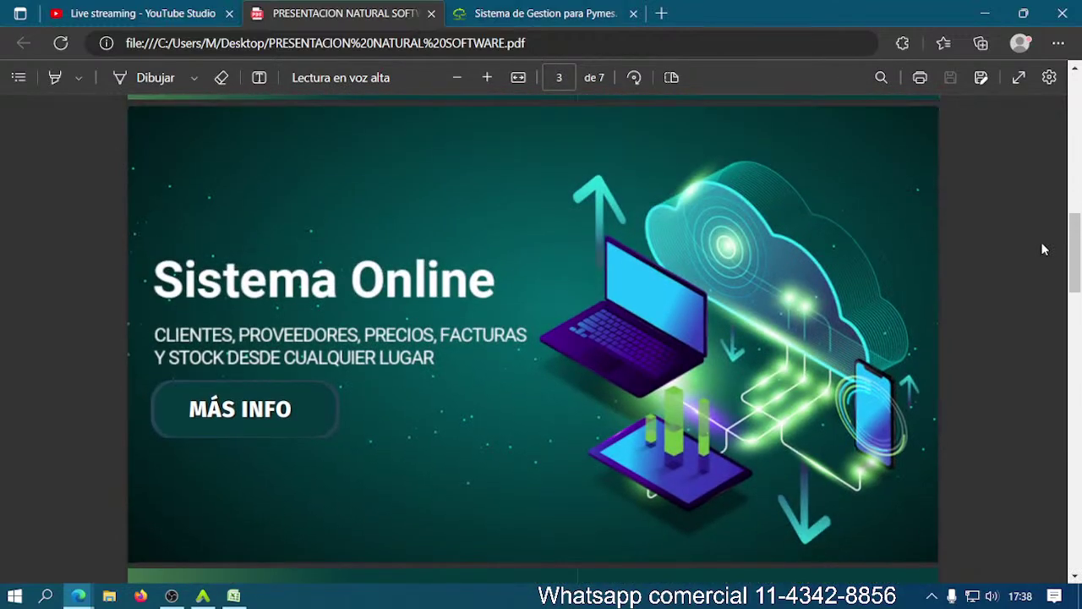